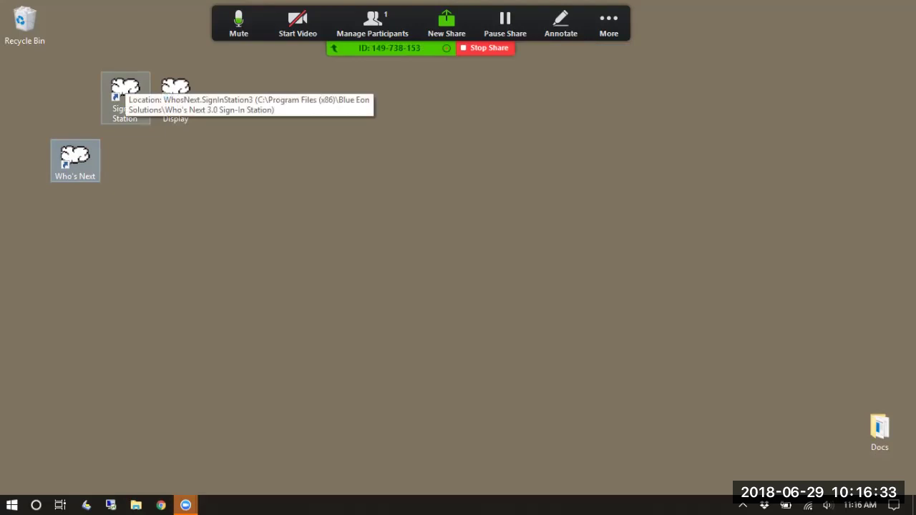
Move the Lobby Display shortcut beside Sign-In Station, then launch Sign-In Station
{"action": "left_click_drag", "start_coordinate": [175, 98], "coordinate": [175, 166]}
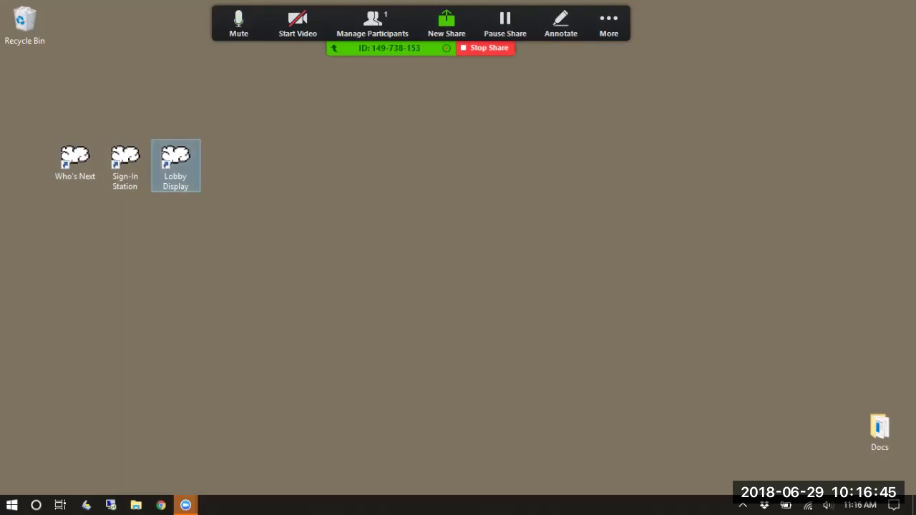
{"action": "key", "text": "Left"}
{"action": "key", "text": "Return"}
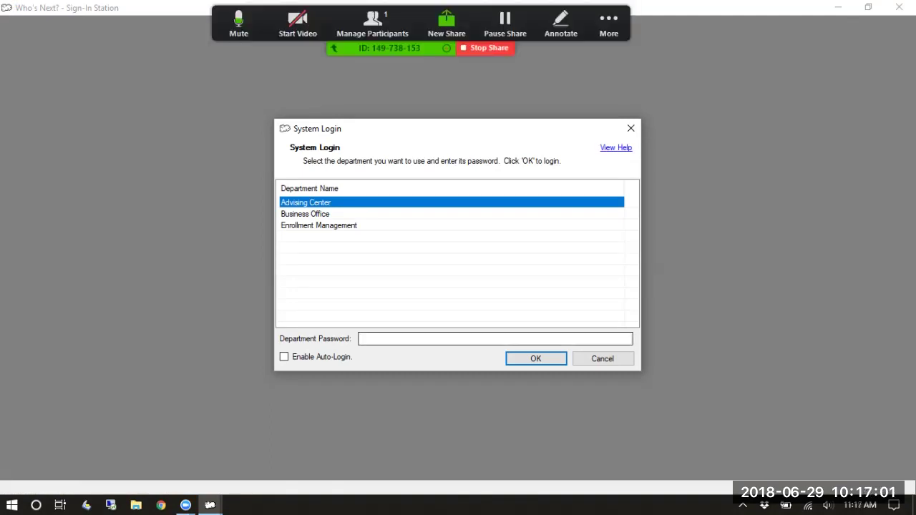
Log in to the Advising Center department with its department password
{"action": "left_click", "coordinate": [305, 214]}
{"action": "left_click", "coordinate": [306, 203]}
{"action": "left_click", "coordinate": [495, 339]}
{"action": "type", "text": "***"}
{"action": "key", "text": "BackSpace"}
{"action": "key", "text": "BackSpace"}
{"action": "key", "text": "BackSpace"}
{"action": "type", "text": "*******"}
{"action": "key", "text": "Return"}
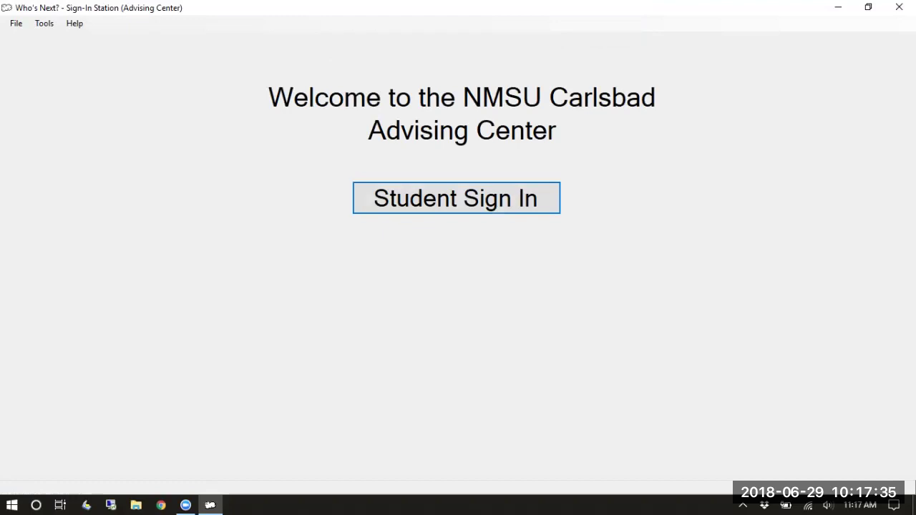
Start a student sign-in from the Advising Center welcome screen
{"action": "key", "text": "Return"}
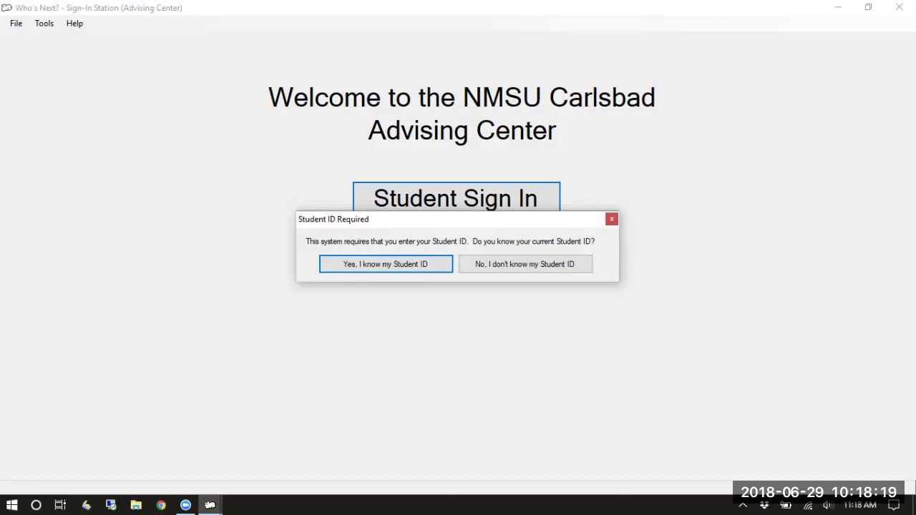
{"action": "key", "text": "Return"}
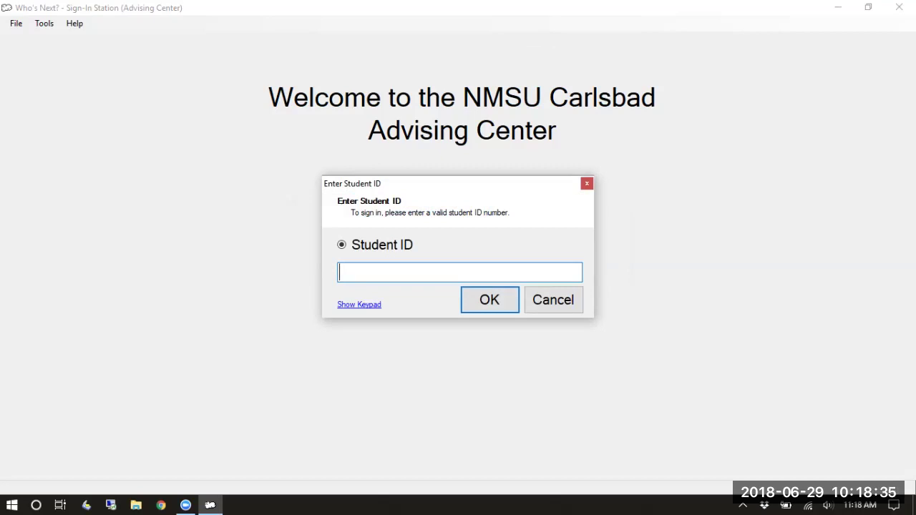
{"action": "type", "text": "*********"}
{"action": "key", "text": "Return"}
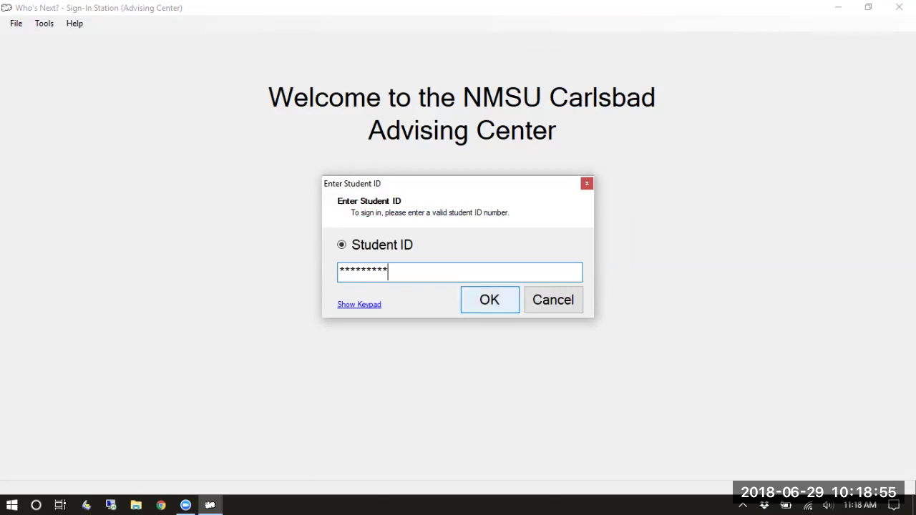
{"action": "key", "text": "Return"}
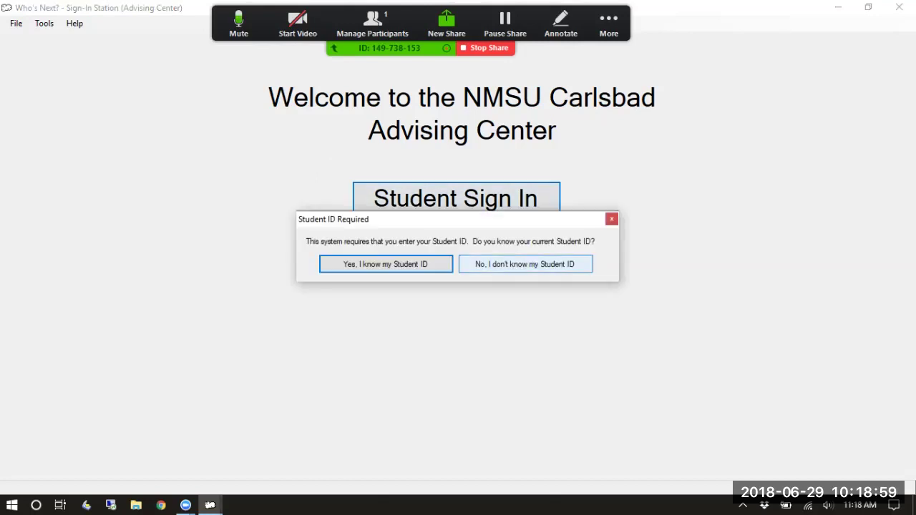
{"action": "key", "text": "Tab"}
{"action": "key", "text": "Return"}
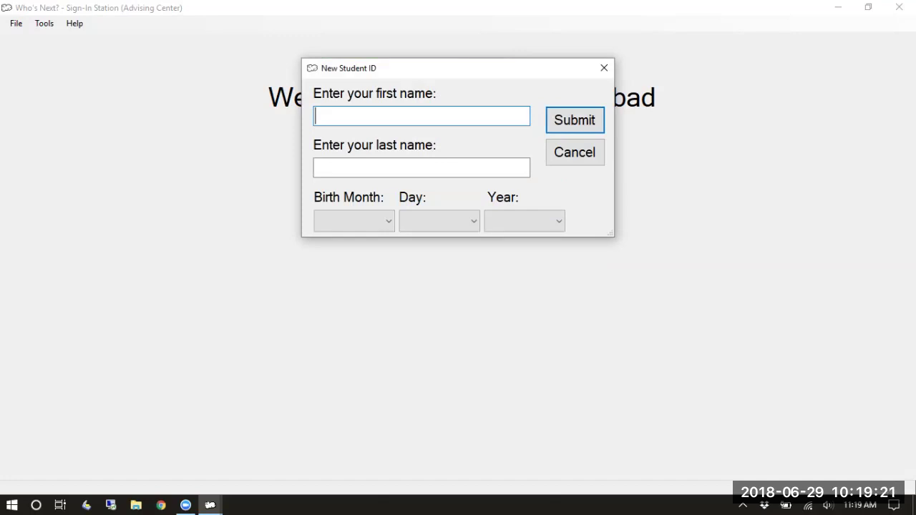
{"action": "key", "text": "Tab"}
{"action": "key", "text": "Tab"}
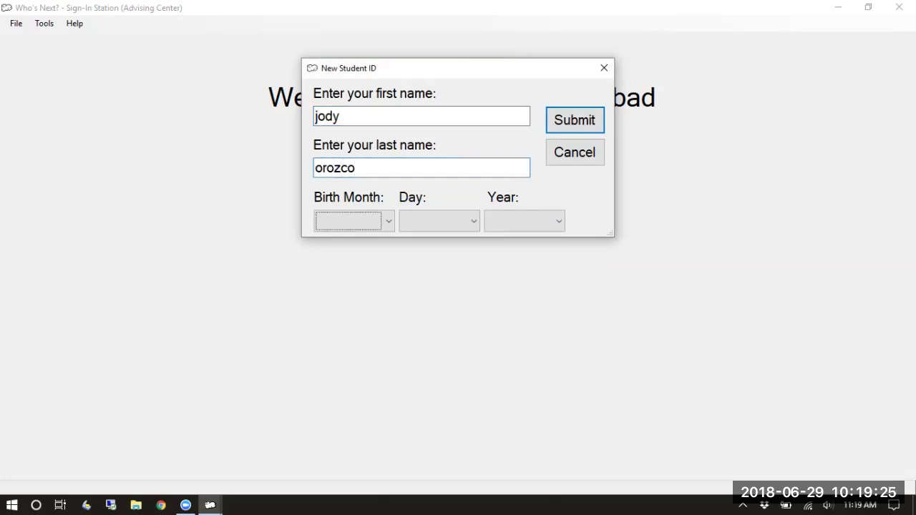
{"action": "left_click", "coordinate": [354, 221]}
{"action": "key", "text": "Escape"}
{"action": "type", "text": "08"}
{"action": "left_click", "coordinate": [439, 221]}
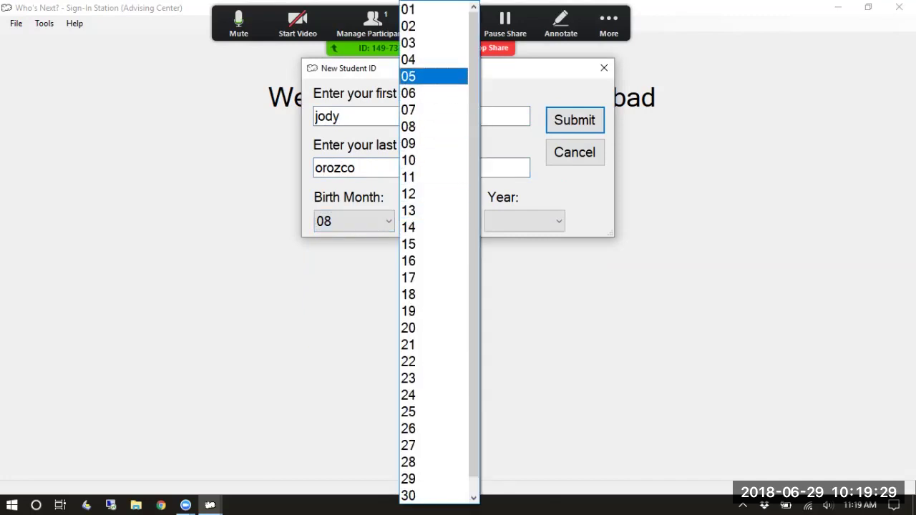
{"action": "left_click", "coordinate": [433, 76]}
{"action": "left_click", "coordinate": [524, 220]}
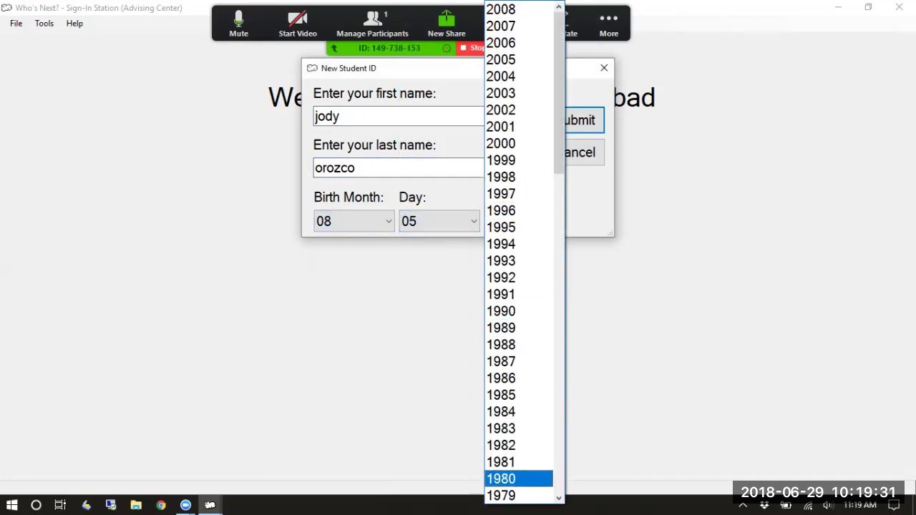
{"action": "left_click", "coordinate": [515, 495]}
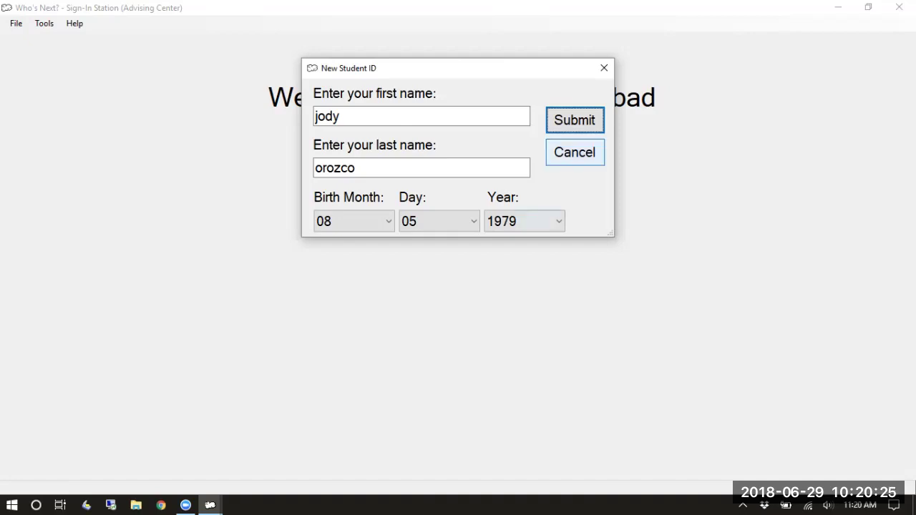
{"action": "left_click", "coordinate": [575, 152]}
{"action": "key", "text": "Return"}
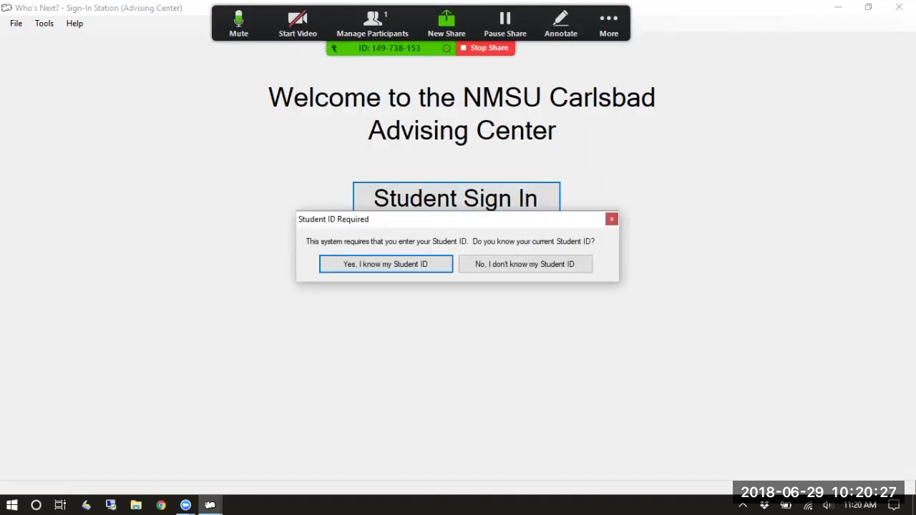
Confirm the student knows their ID and submit the student's ID number
{"action": "key", "text": "Return"}
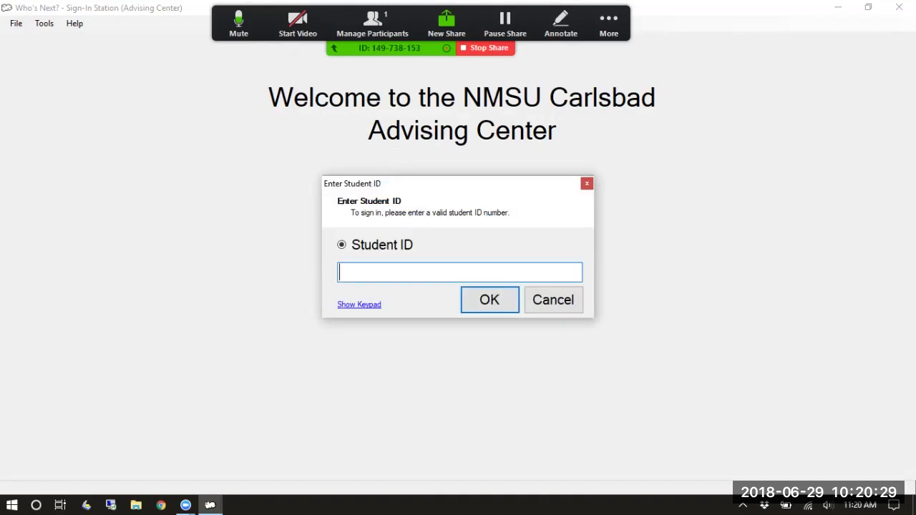
{"action": "type", "text": "*********"}
{"action": "key", "text": "Return"}
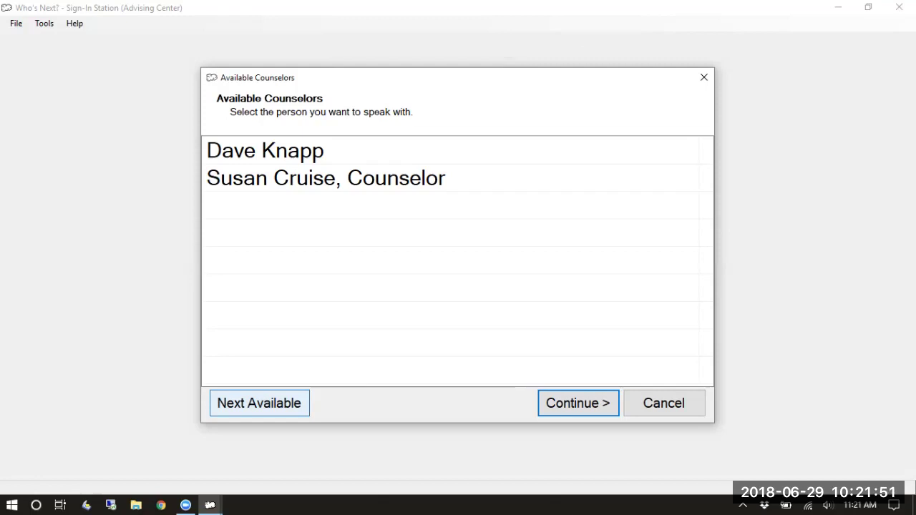
Choose the first listed counselor and continue to the visit reasons
{"action": "left_click", "coordinate": [286, 151]}
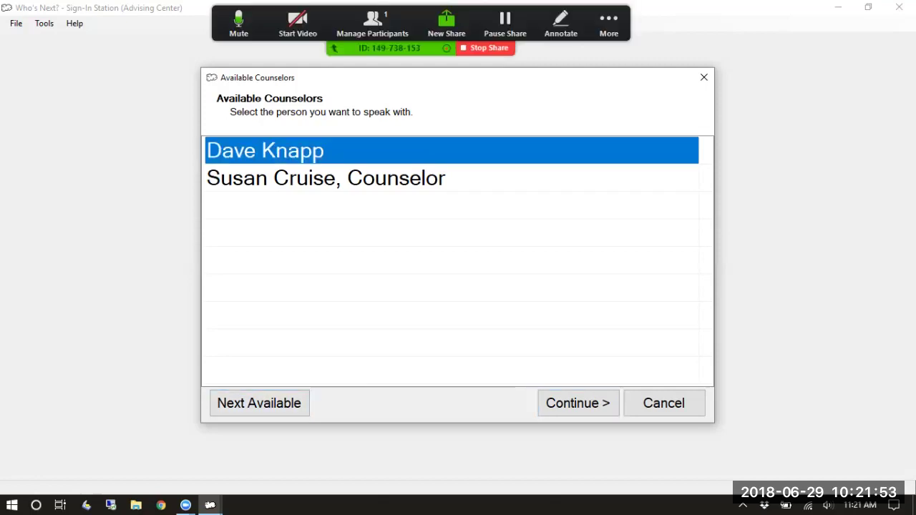
{"action": "key", "text": "Tab"}
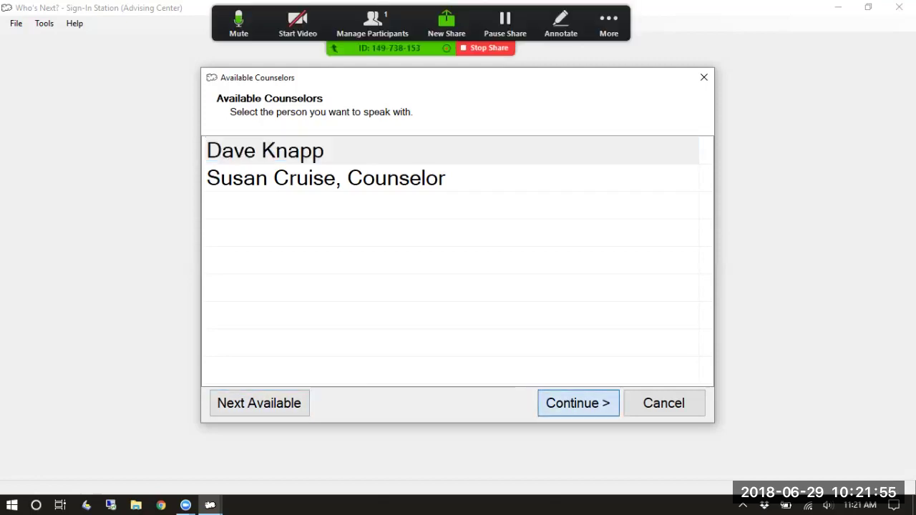
{"action": "key", "text": "Return"}
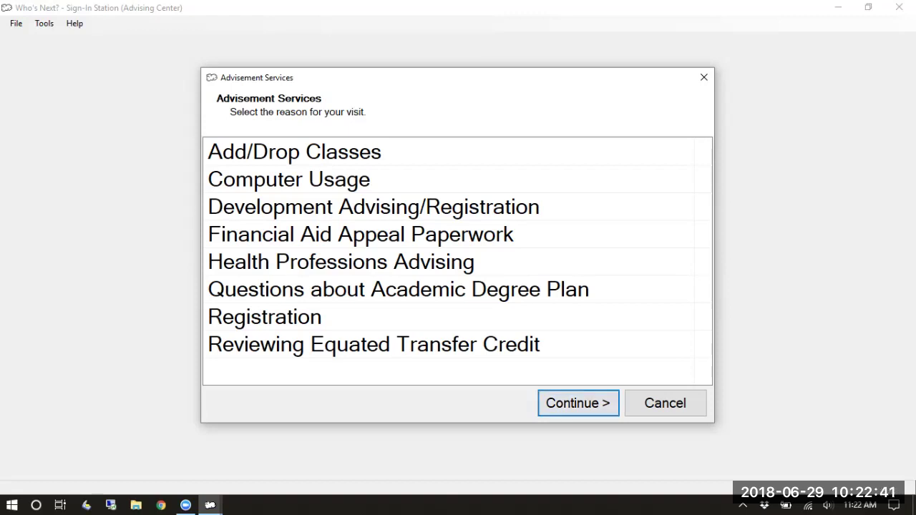
Record Add/Drop Classes as the visit reason and continue
{"action": "left_click", "coordinate": [358, 152]}
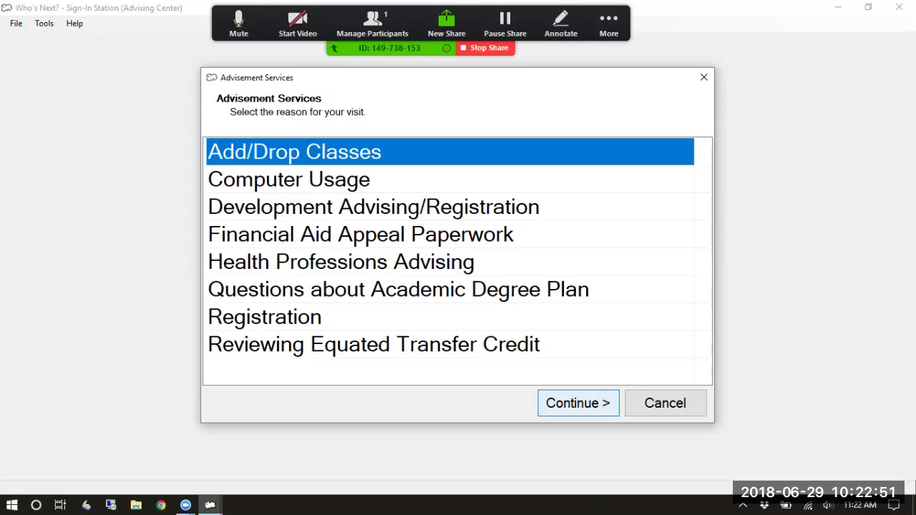
{"action": "key", "text": "Return"}
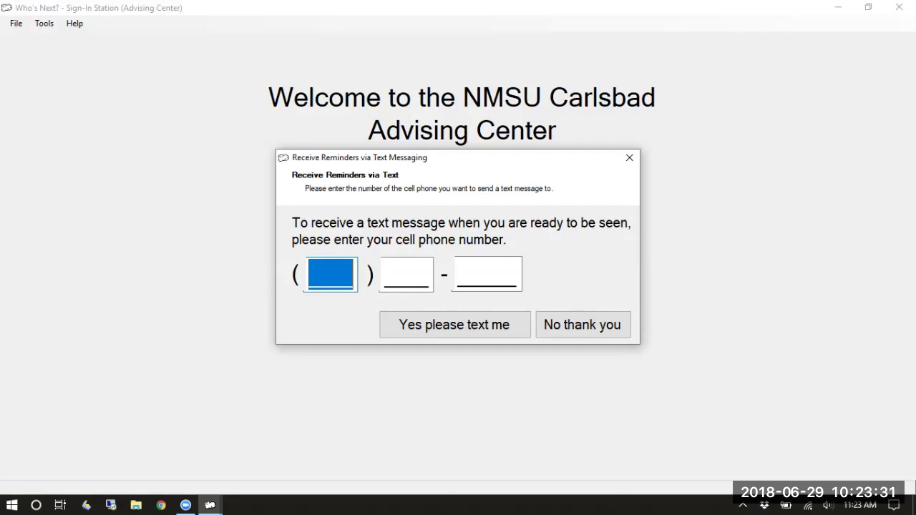
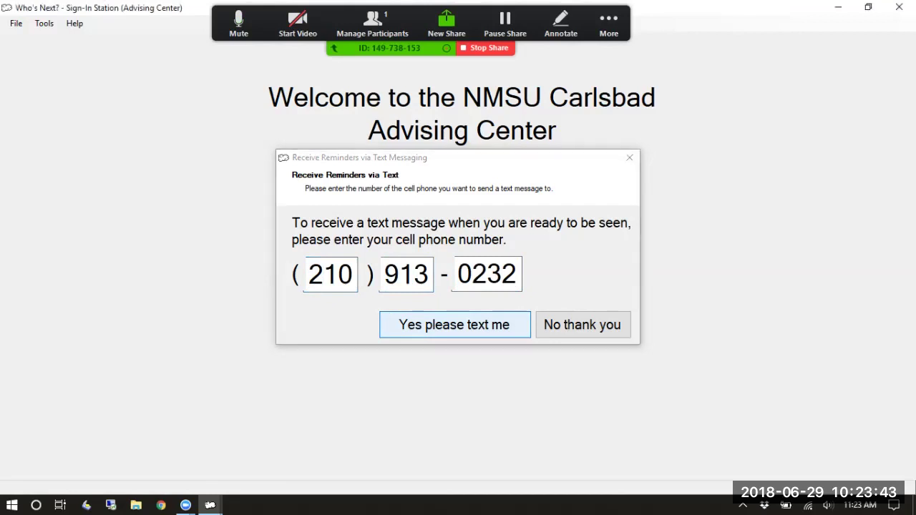
Enter the student's cell phone number for text reminders and complete the sign-in
{"action": "key", "text": "Return"}
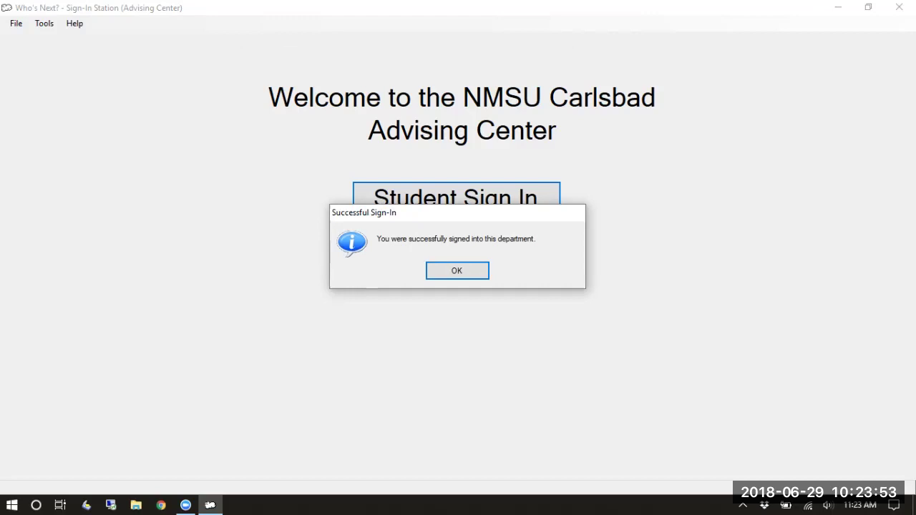
Dismiss the Successful Sign-In message and begin signing in another student
{"action": "key", "text": "Return"}
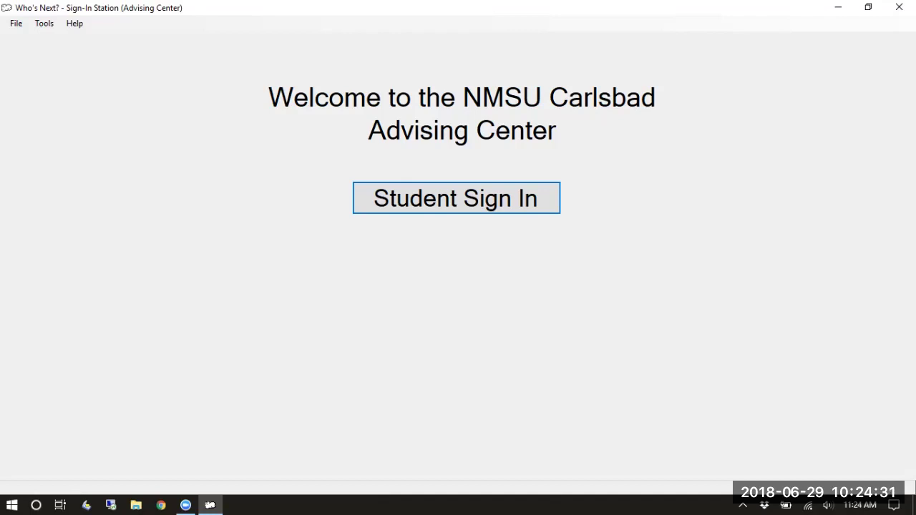
{"action": "key", "text": "Return"}
Sign in a second student with Next Available counselor for Registration, declining text reminders
{"action": "key", "text": "Return"}
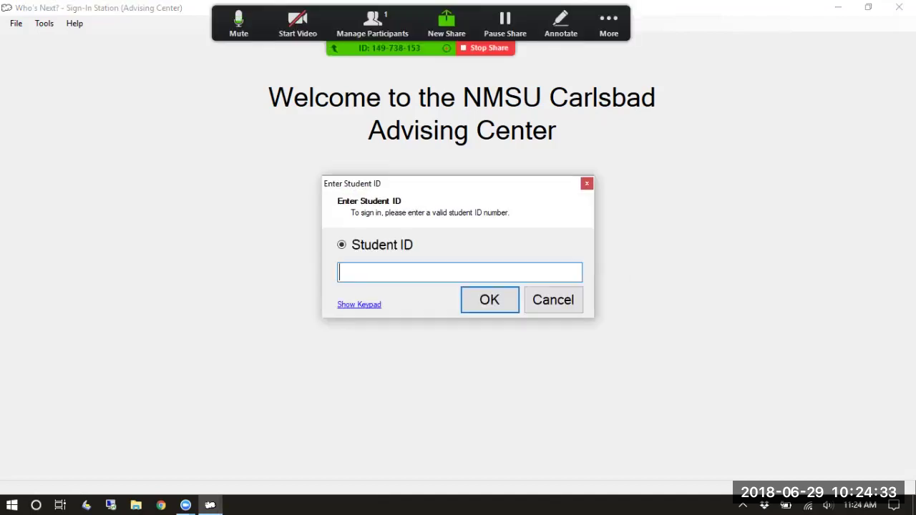
{"action": "type", "text": "*********"}
{"action": "key", "text": "Return"}
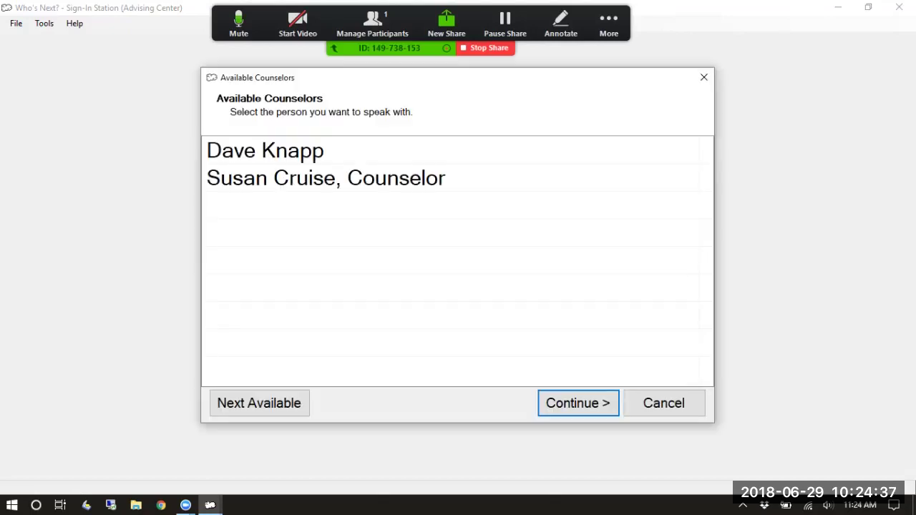
{"action": "left_click", "coordinate": [259, 403]}
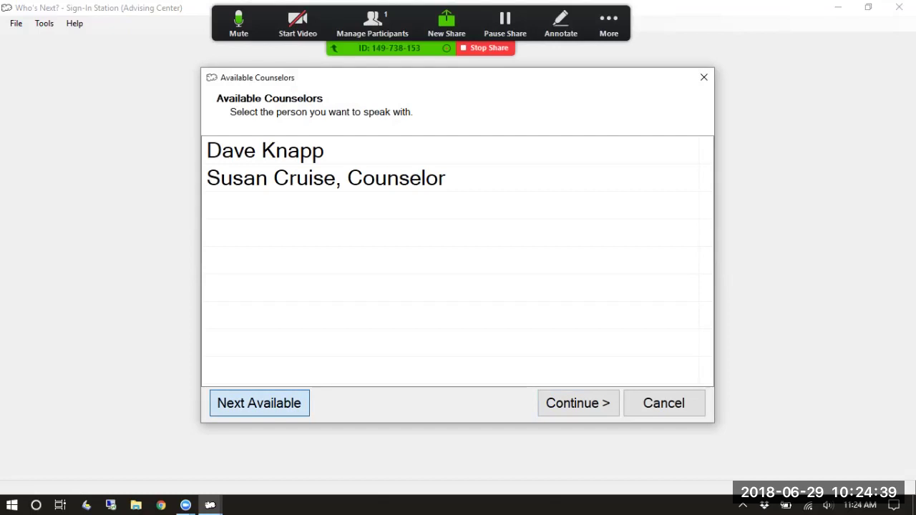
{"action": "left_click", "coordinate": [265, 317]}
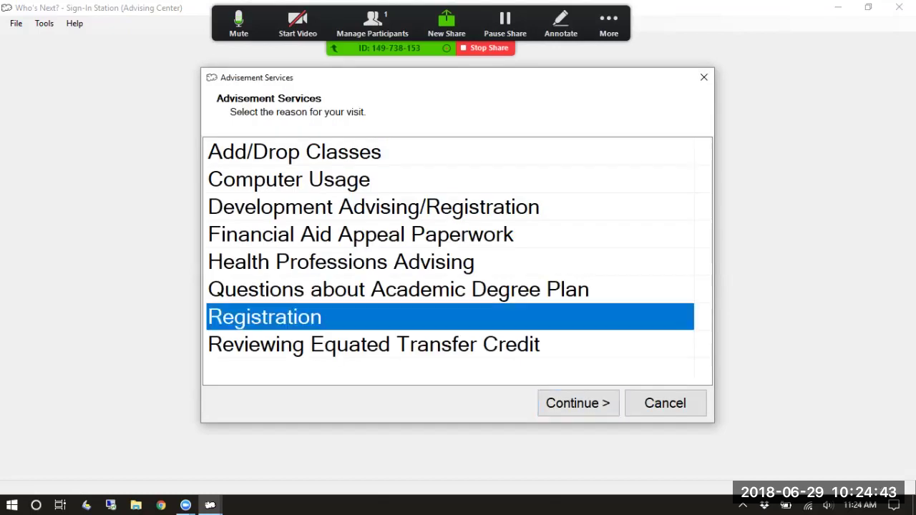
{"action": "key", "text": "Return"}
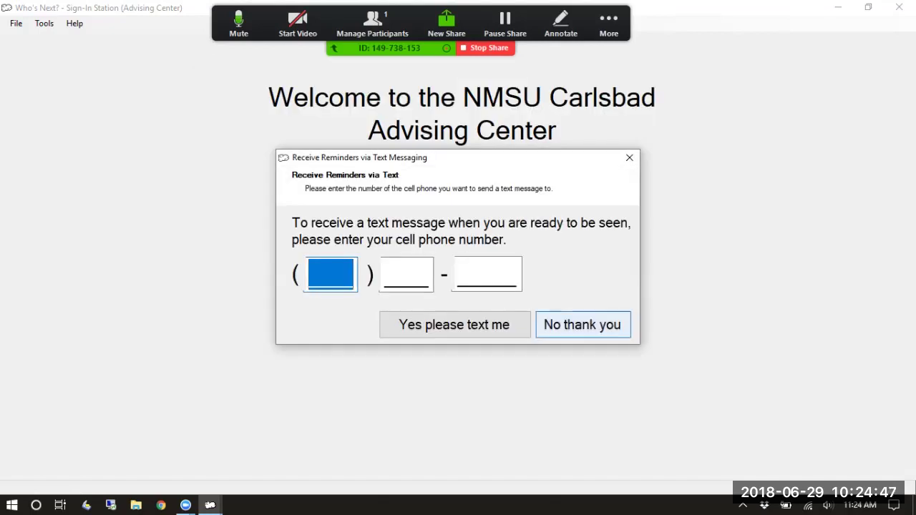
{"action": "left_click", "coordinate": [583, 325]}
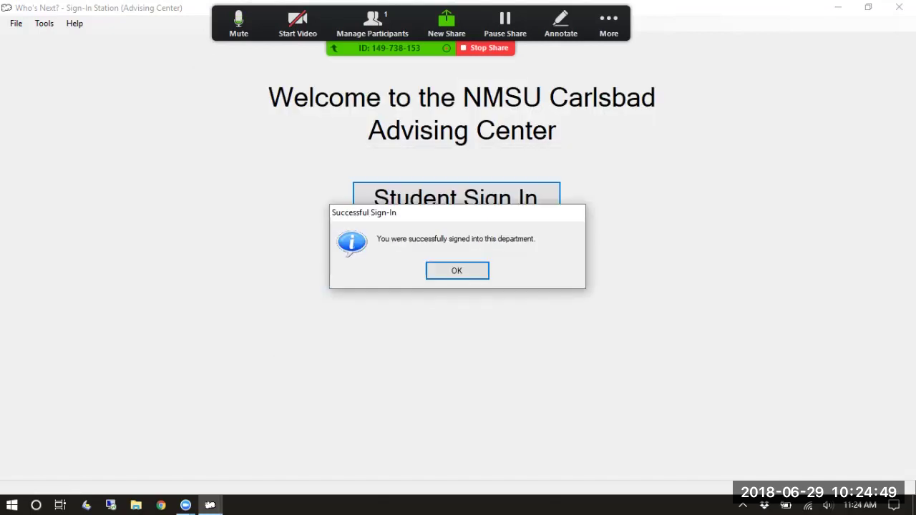
Dismiss the second student's Successful Sign-In confirmation
{"action": "key", "text": "Return"}
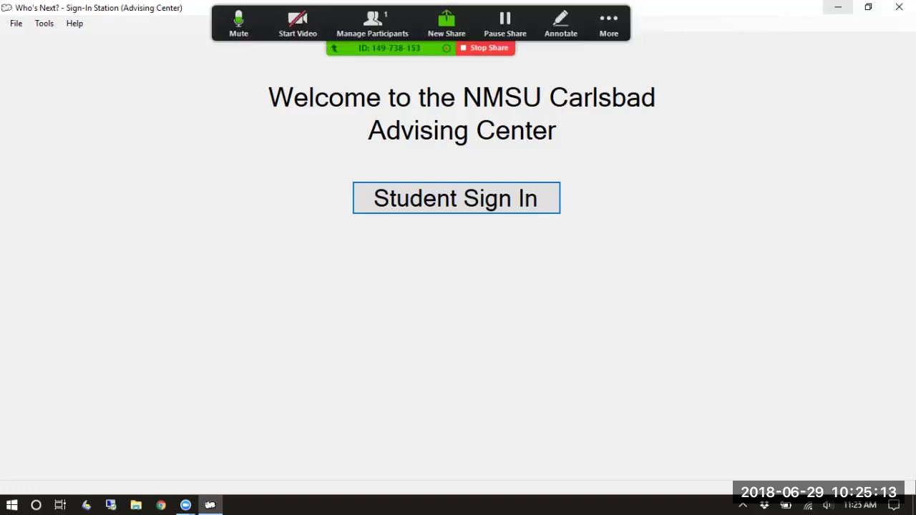
Minimize the Sign-In Station, move the Who's Next shortcut toward the desktop centre, and launch it
{"action": "left_click", "coordinate": [838, 7]}
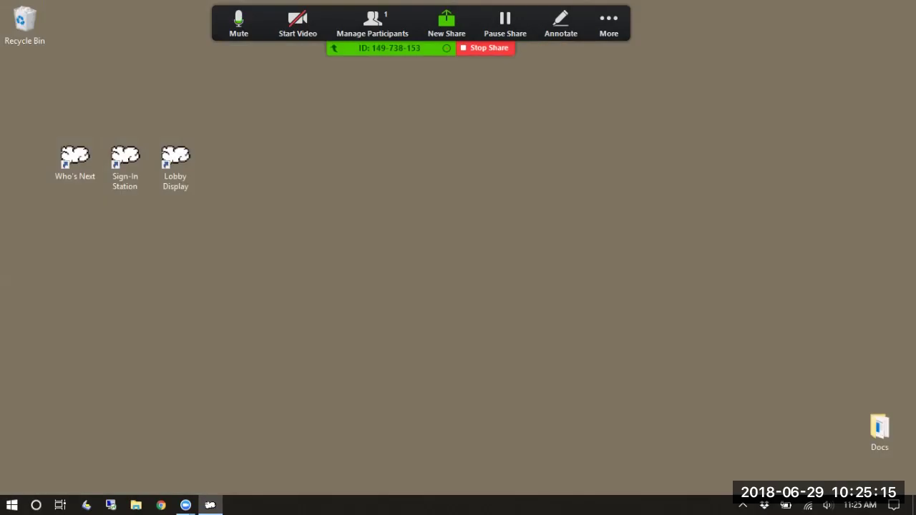
{"action": "left_click_drag", "start_coordinate": [75, 157], "coordinate": [377, 227]}
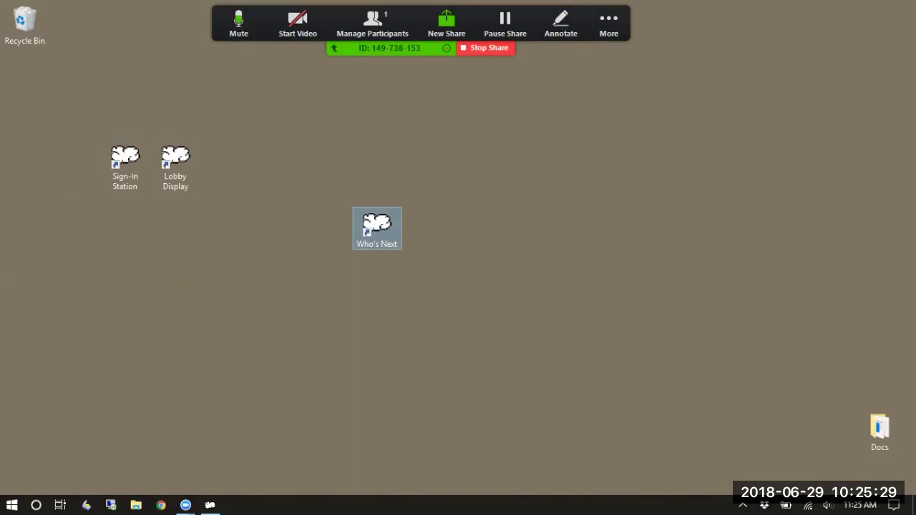
{"action": "key", "text": "Return"}
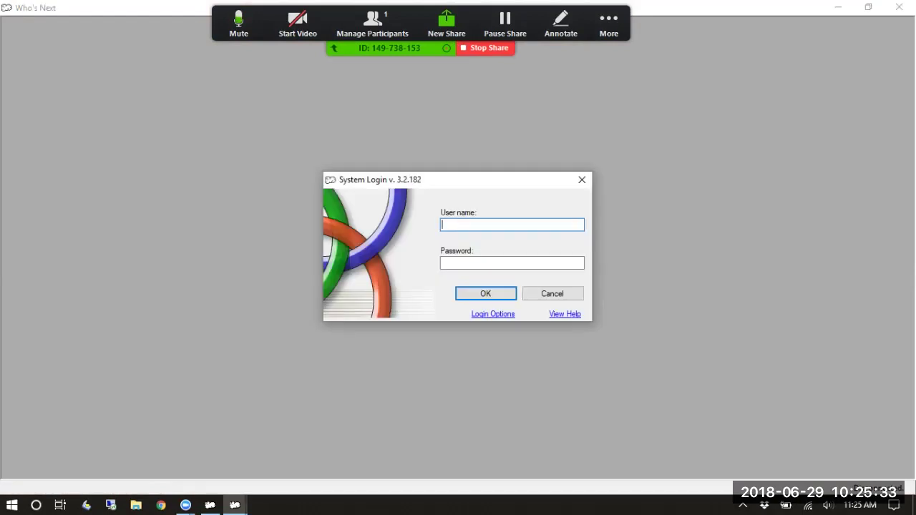
Log in with the staff user name and password as Counselor in the Advising Center
{"action": "key", "text": "Tab"}
{"action": "type", "text": "****"}
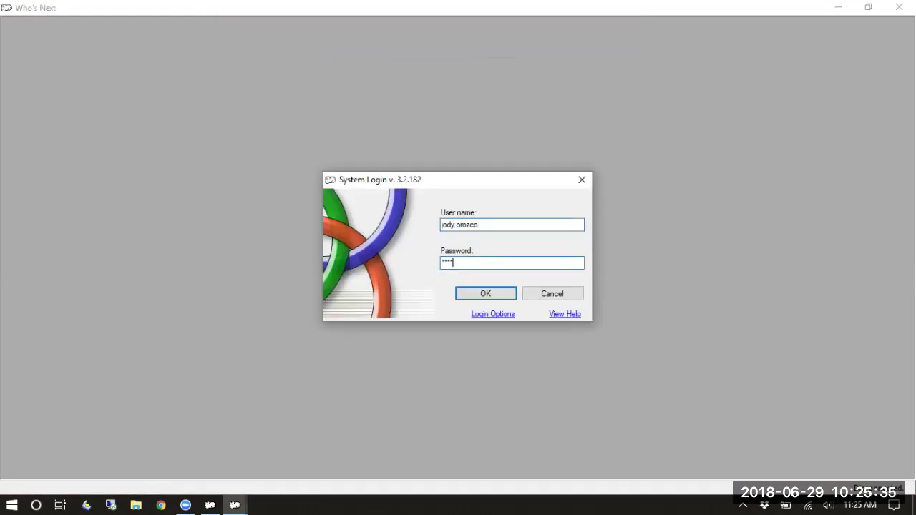
{"action": "key", "text": "Return"}
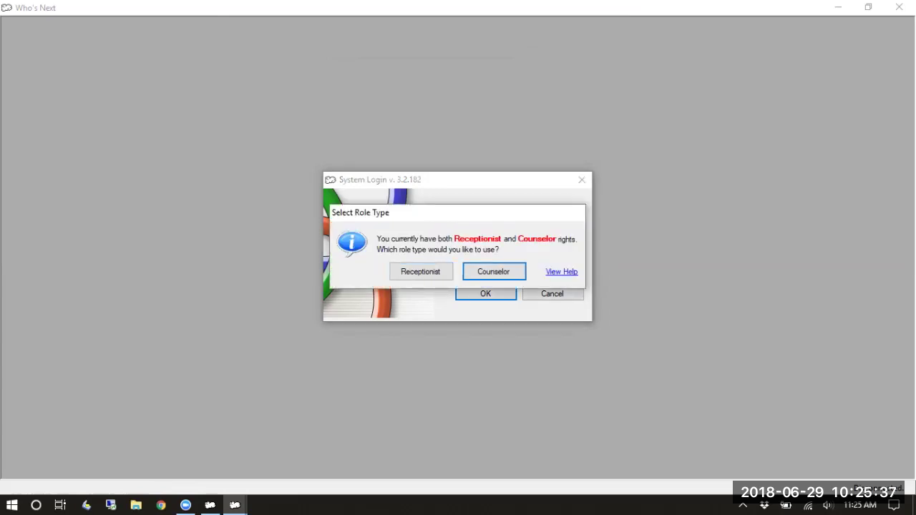
{"action": "key", "text": "Return"}
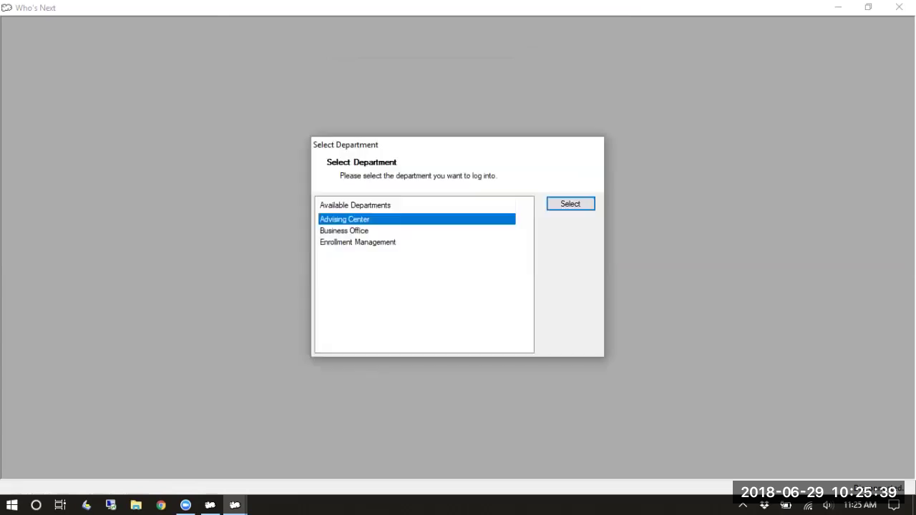
{"action": "key", "text": "Return"}
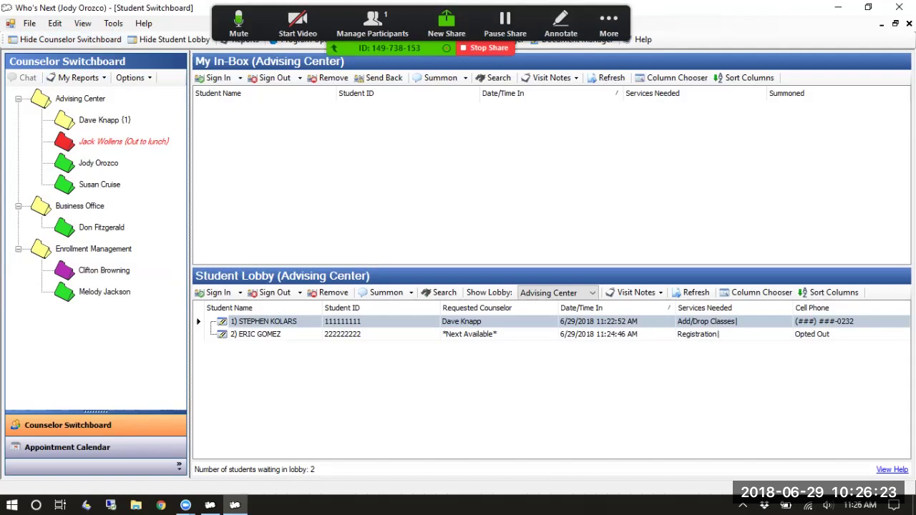
{"action": "left_click", "coordinate": [19, 99]}
{"action": "left_click", "coordinate": [19, 120]}
{"action": "left_click", "coordinate": [19, 141]}
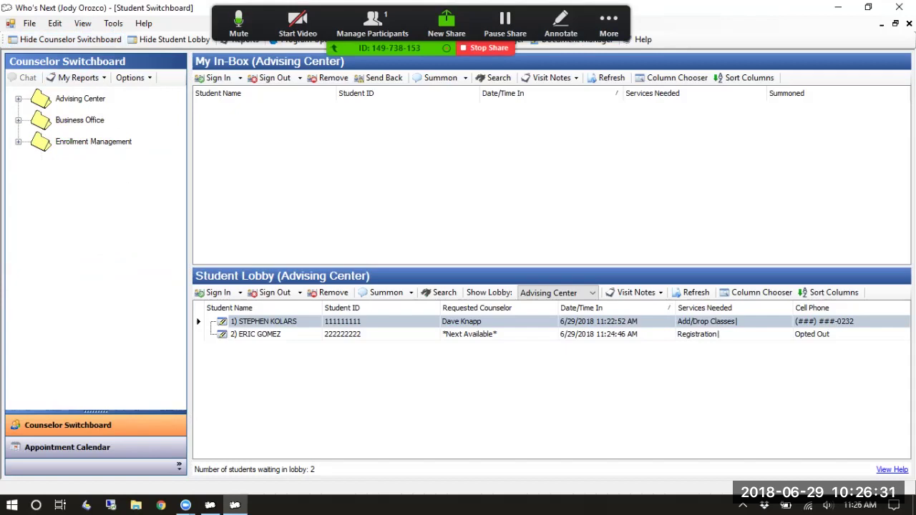
{"action": "left_click", "coordinate": [80, 99]}
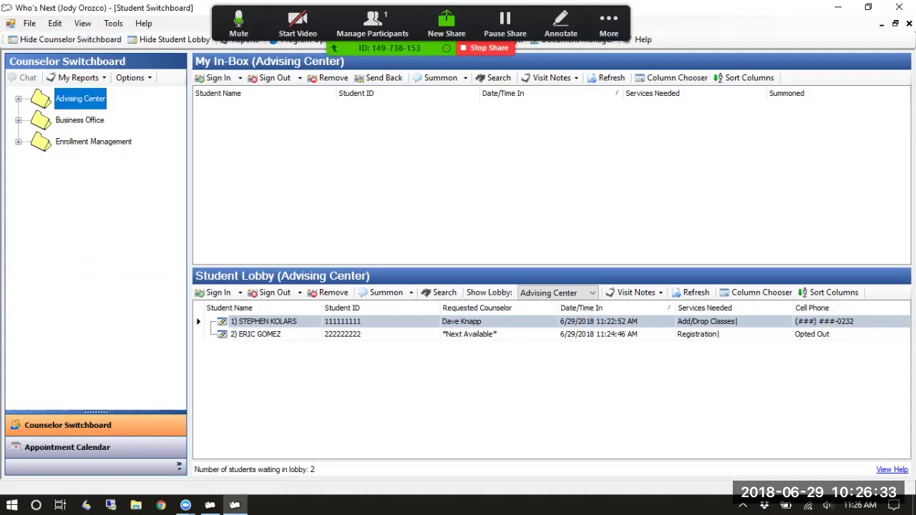
{"action": "left_click", "coordinate": [80, 120]}
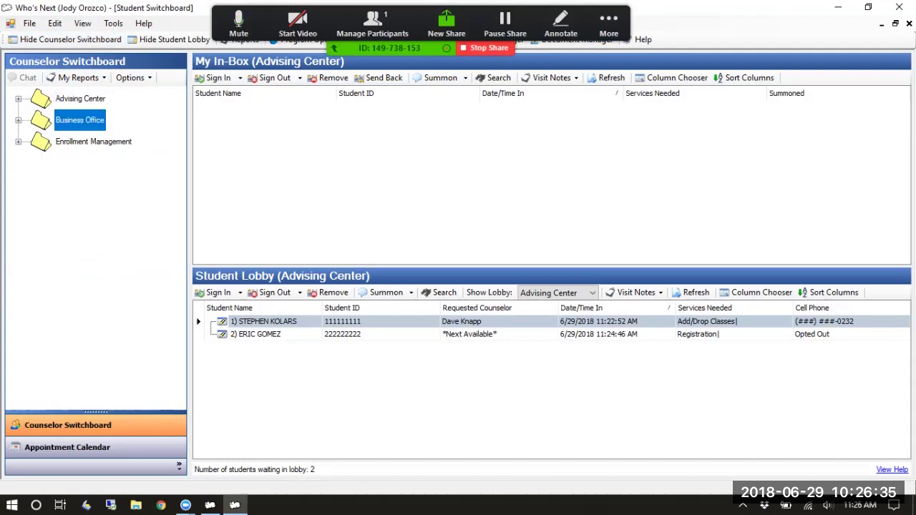
{"action": "left_click", "coordinate": [94, 141]}
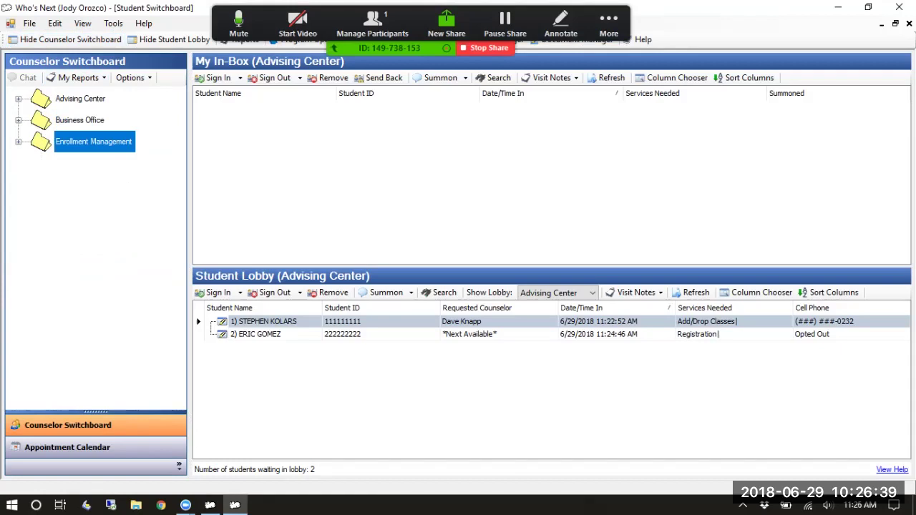
{"action": "key", "text": "Right"}
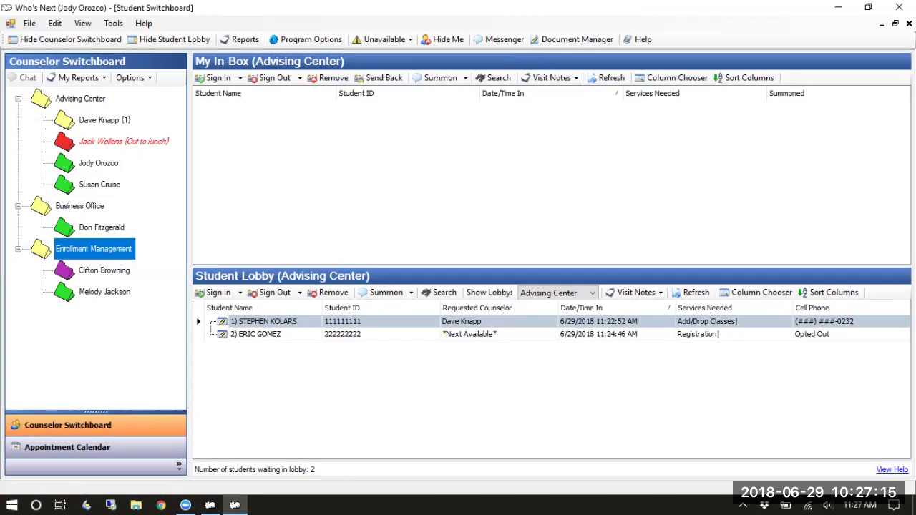
{"action": "left_click", "coordinate": [100, 185]}
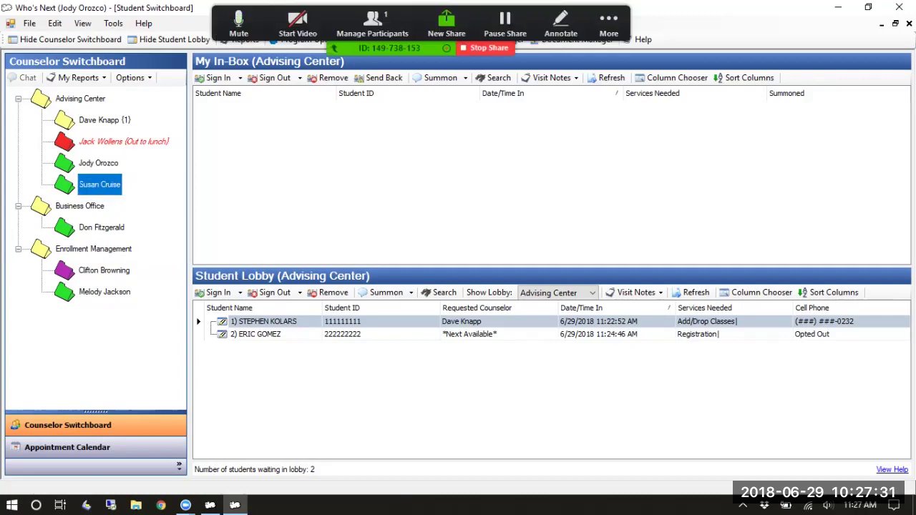
{"action": "left_click", "coordinate": [100, 227]}
{"action": "left_click", "coordinate": [104, 292]}
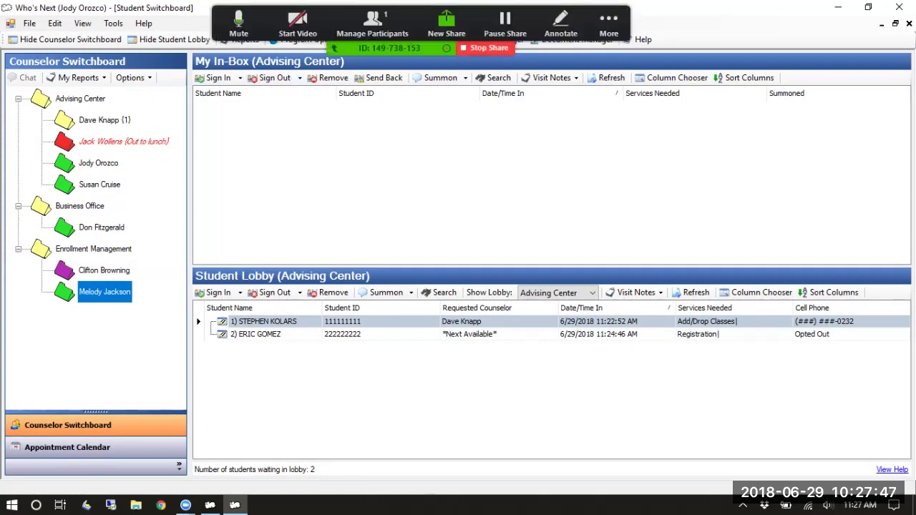
{"action": "left_click", "coordinate": [124, 141]}
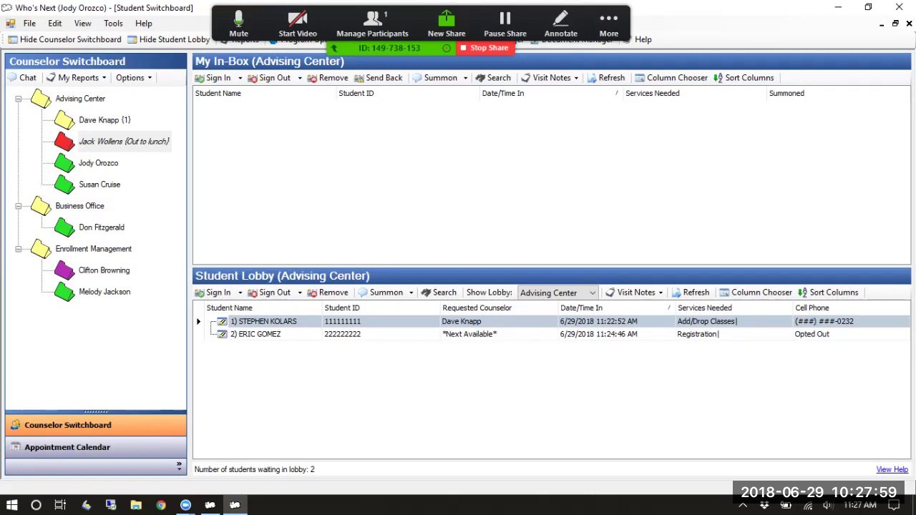
{"action": "left_click", "coordinate": [98, 163]}
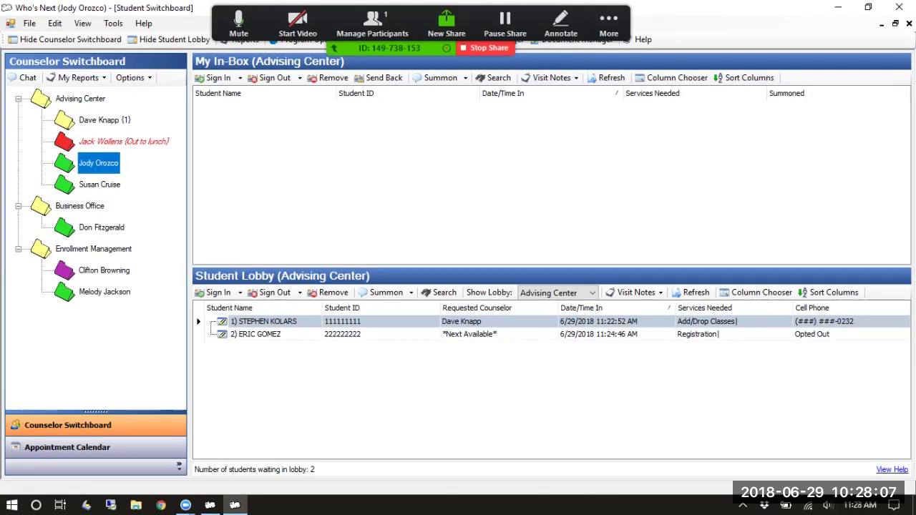
{"action": "left_click", "coordinate": [609, 24]}
{"action": "left_click", "coordinate": [635, 106]}
Restore the program window from full screen, move it down slightly, and widen it
{"action": "left_click", "coordinate": [868, 8]}
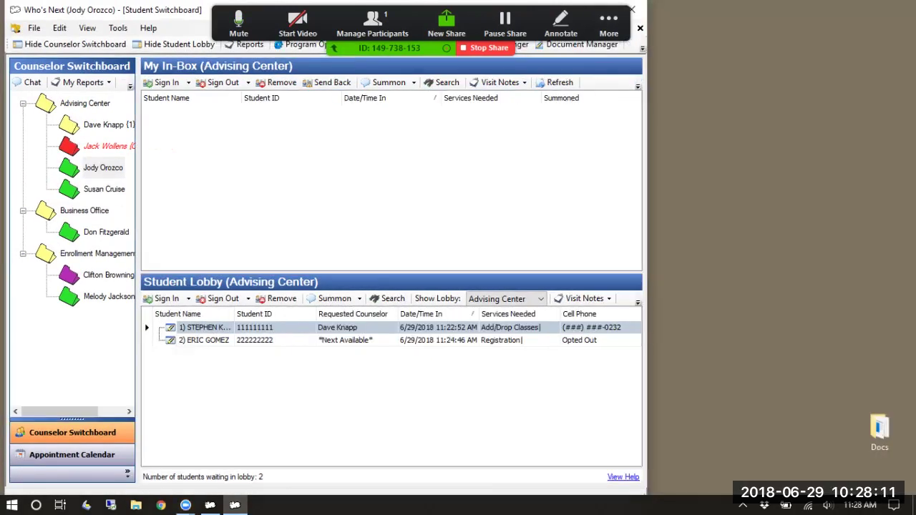
{"action": "left_click_drag", "start_coordinate": [515, 18], "coordinate": [520, 71]}
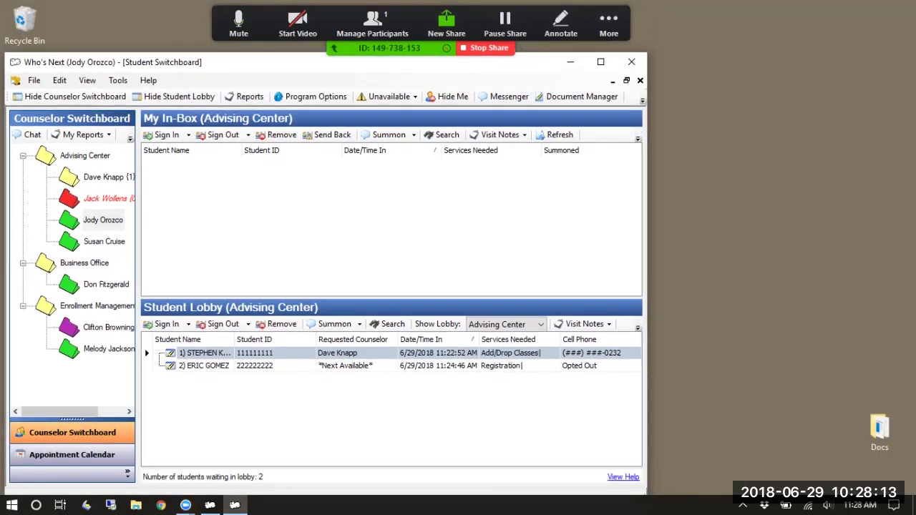
{"action": "left_click_drag", "start_coordinate": [782, 149], "coordinate": [912, 149]}
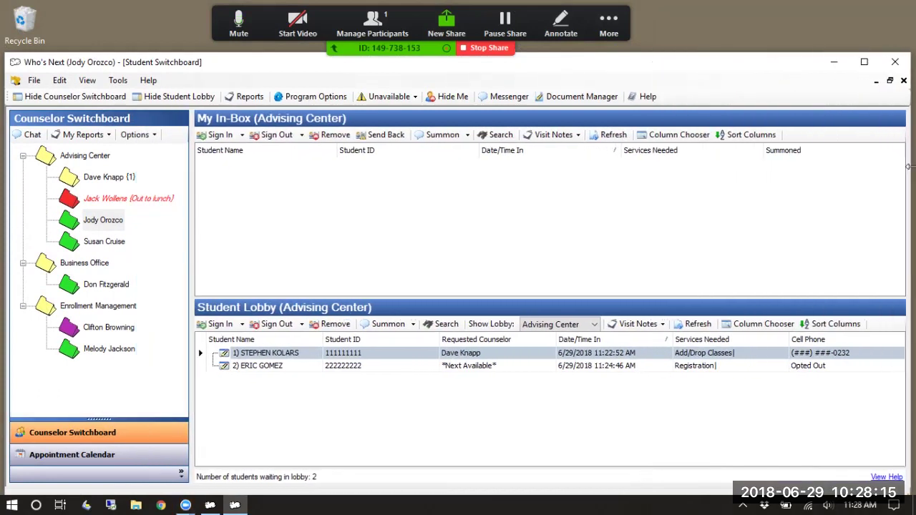
Mark yourself unavailable as In a Meeting, answer the calendar prompt, and select the last counselor
{"action": "left_click", "coordinate": [390, 96]}
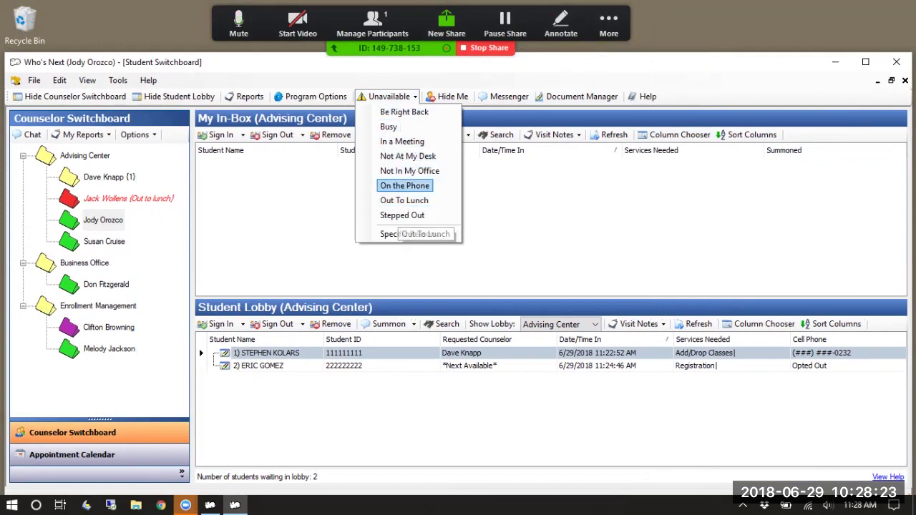
{"action": "left_click", "coordinate": [402, 141]}
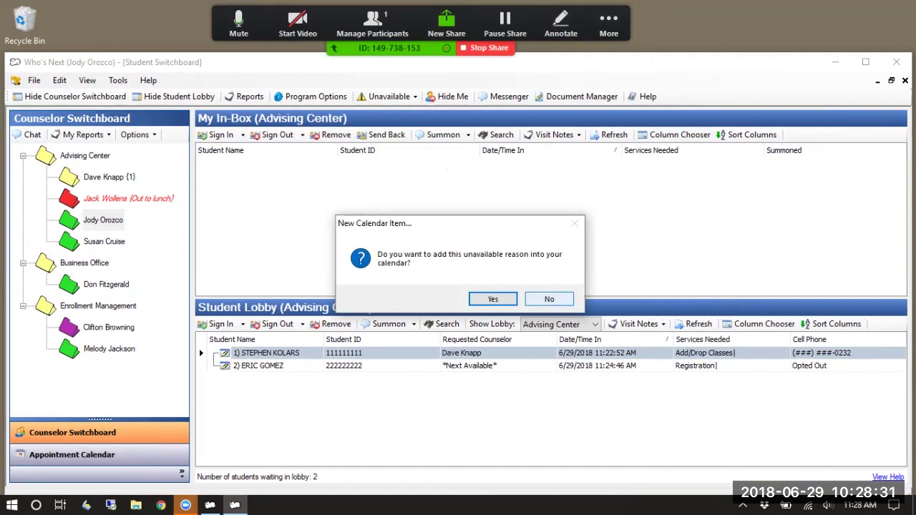
{"action": "left_click", "coordinate": [549, 300]}
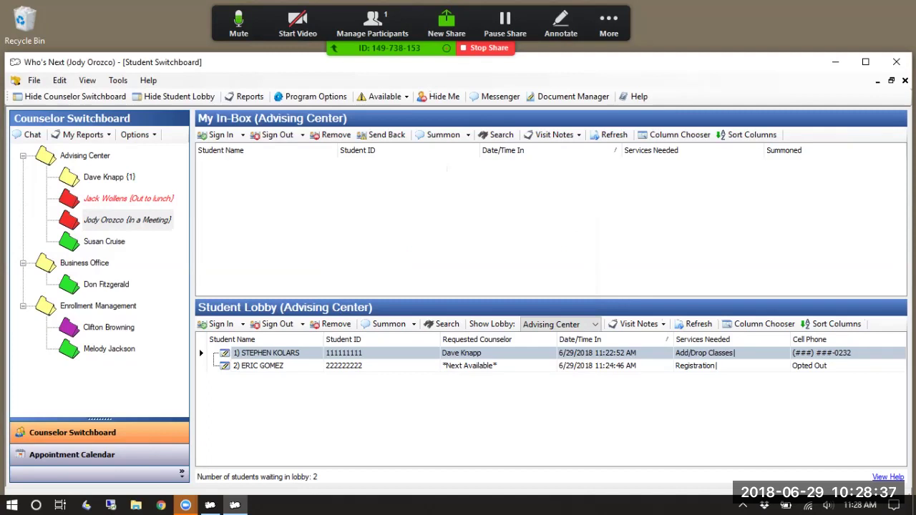
{"action": "left_click", "coordinate": [105, 242]}
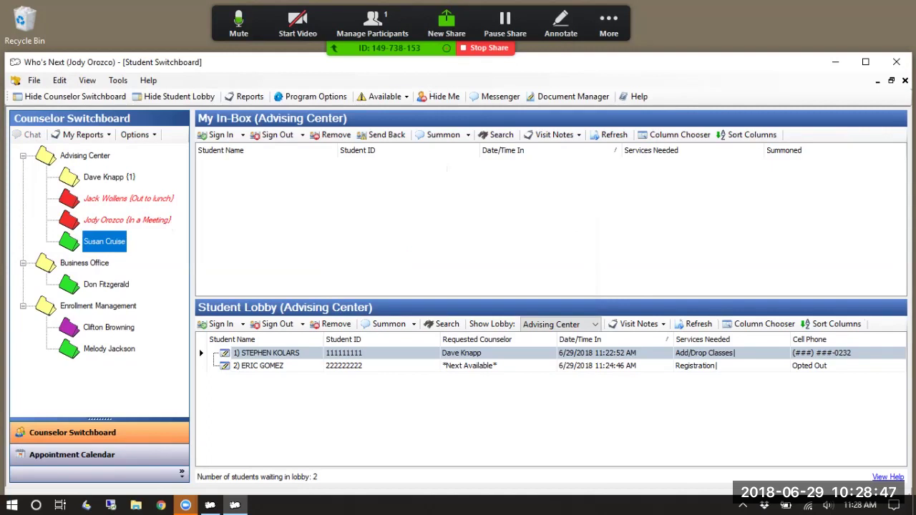
Go available, then unavailable with the custom reason 'I'm taking a nap', then available again
{"action": "left_click", "coordinate": [386, 96]}
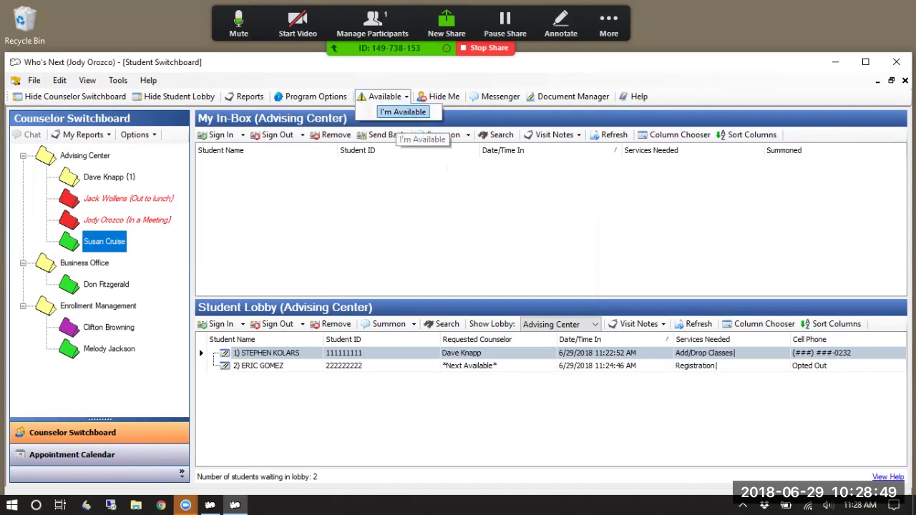
{"action": "left_click", "coordinate": [403, 112]}
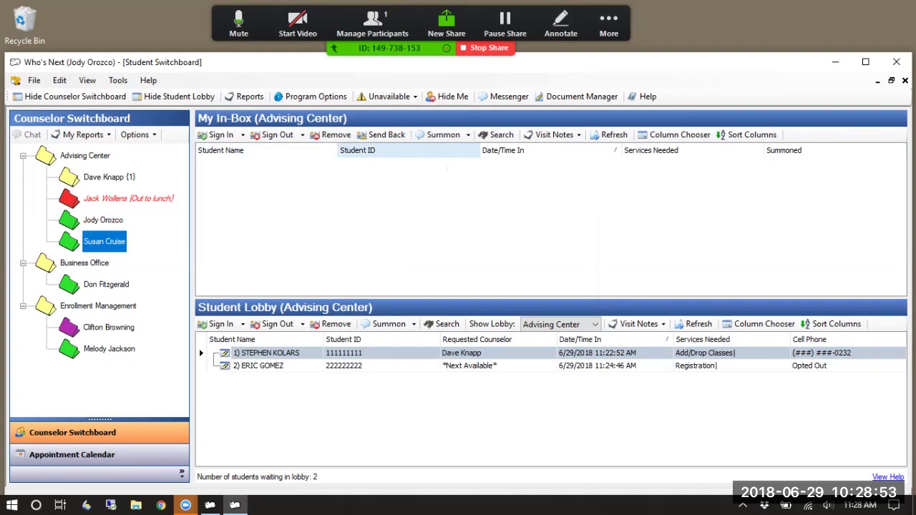
{"action": "left_click", "coordinate": [391, 96]}
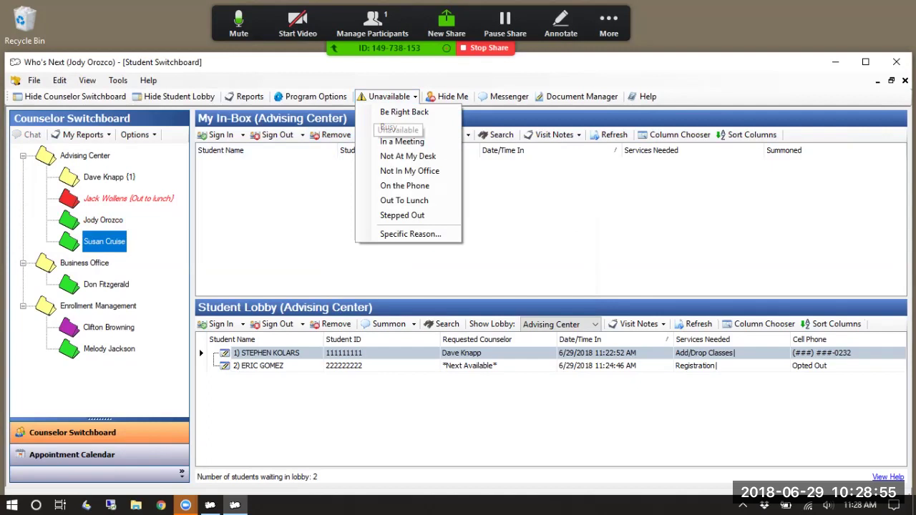
{"action": "left_click", "coordinate": [411, 234]}
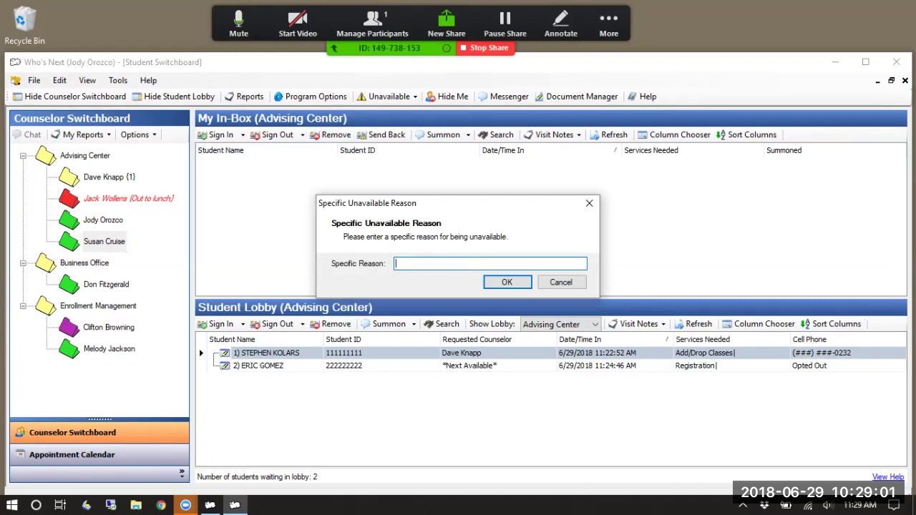
{"action": "type", "text": "I'm taking a nap"}
{"action": "key", "text": "Return"}
{"action": "key", "text": "Tab"}
{"action": "key", "text": "Return"}
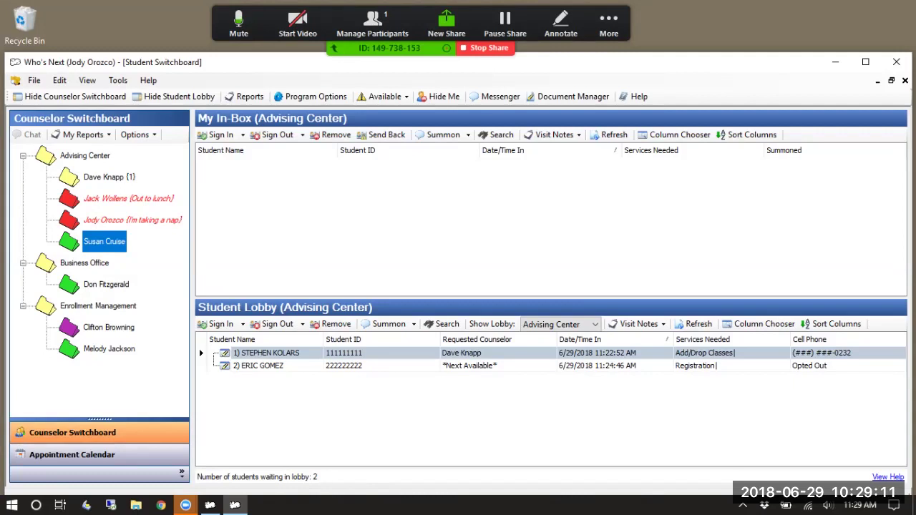
{"action": "left_click", "coordinate": [390, 96]}
{"action": "left_click", "coordinate": [401, 111]}
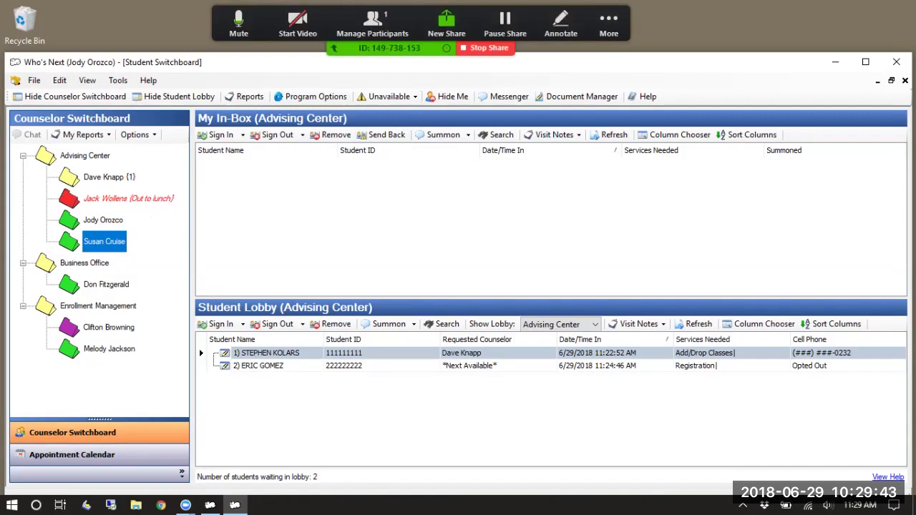
Mark the selected Advising Center counselor as unavailable and confirm the change
{"action": "right_click", "coordinate": [110, 241]}
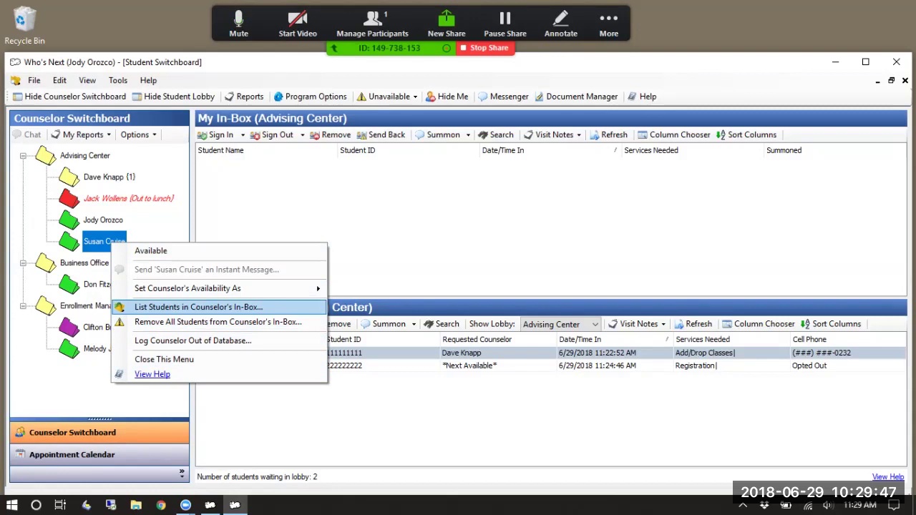
{"action": "mouse_move", "coordinate": [215, 288]}
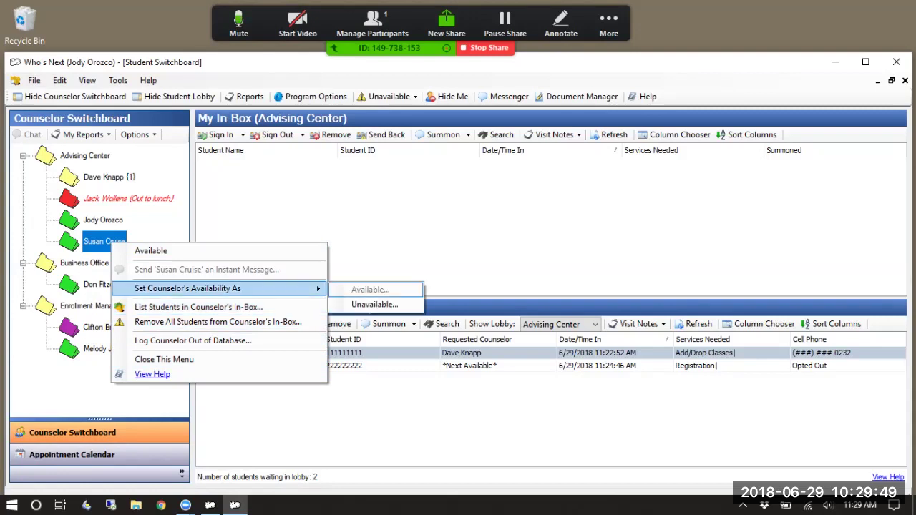
{"action": "left_click", "coordinate": [374, 304]}
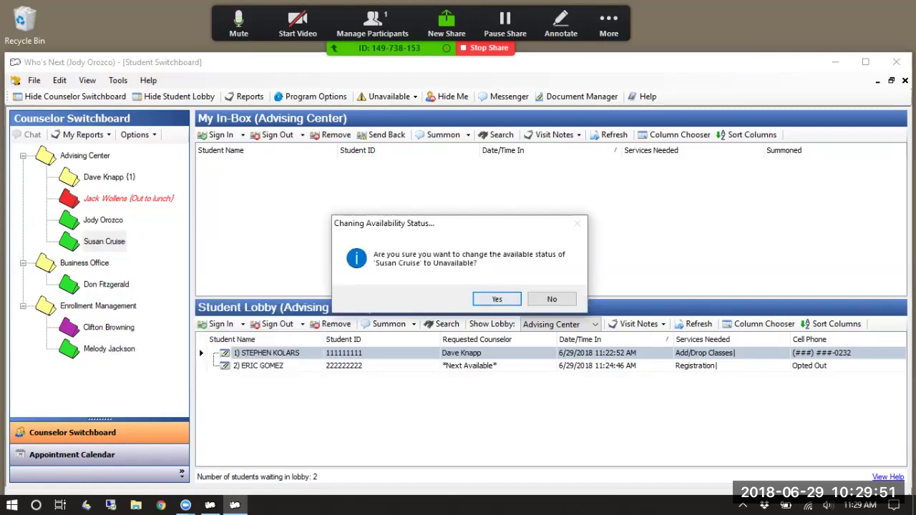
{"action": "left_click", "coordinate": [496, 299]}
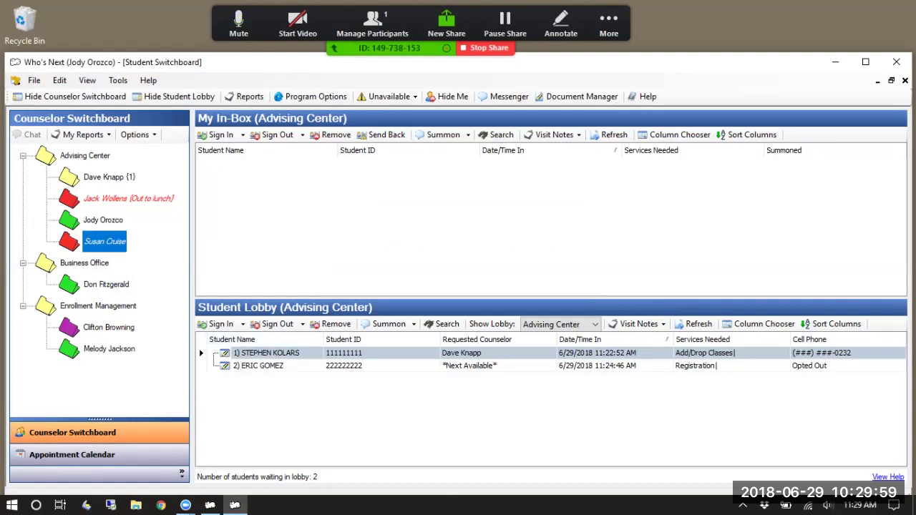
Set that counselor back to available, select the counselor with one waiting student, and maximize the window
{"action": "right_click", "coordinate": [102, 243]}
{"action": "mouse_move", "coordinate": [214, 289]}
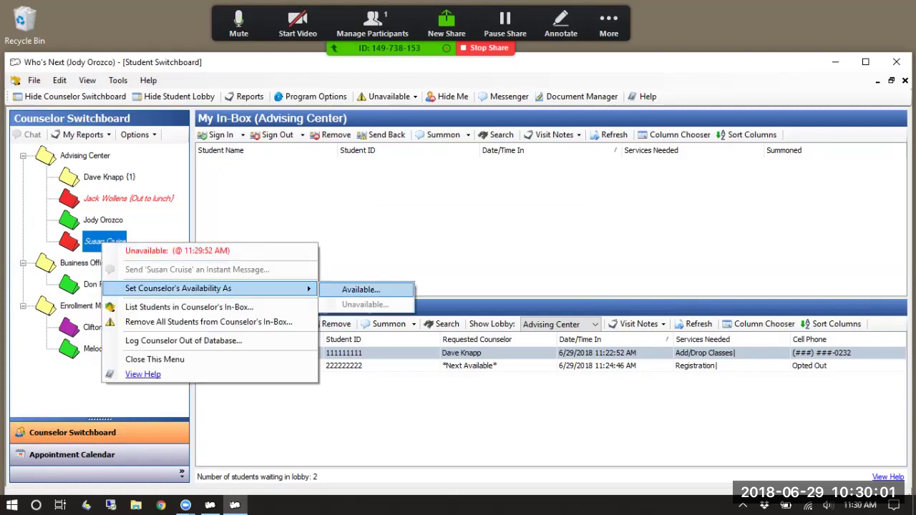
{"action": "left_click", "coordinate": [362, 289]}
{"action": "key", "text": "Return"}
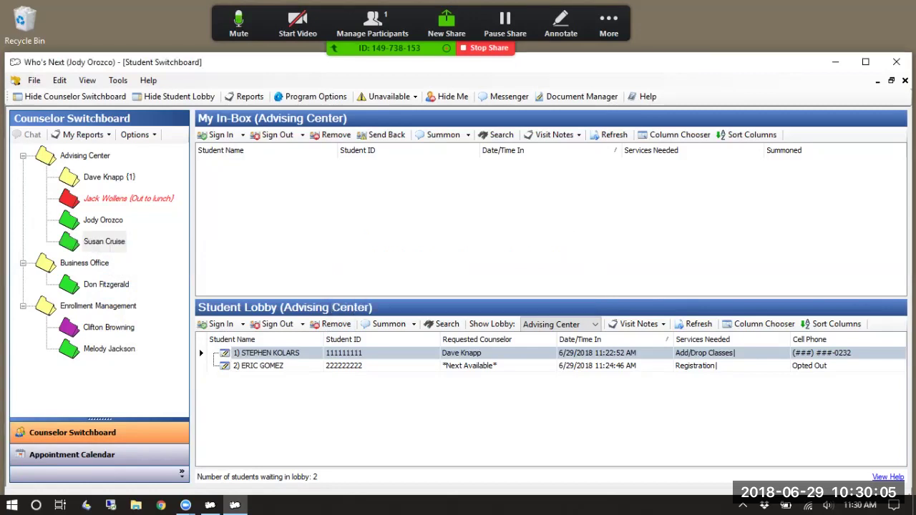
{"action": "left_click", "coordinate": [109, 177]}
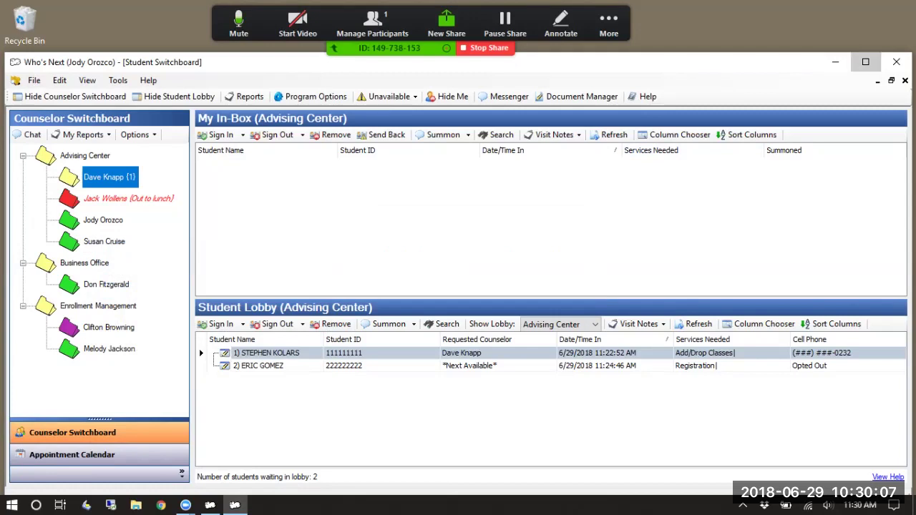
{"action": "left_click", "coordinate": [865, 62]}
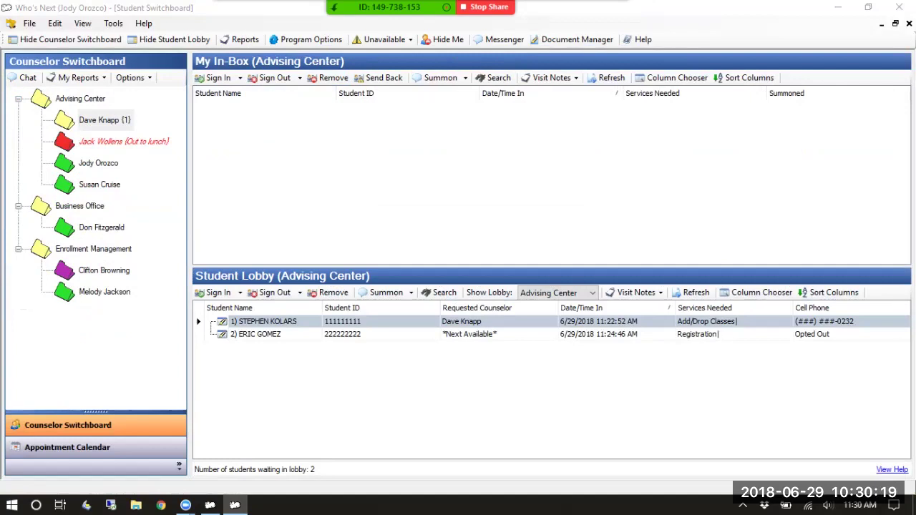
{"action": "left_click", "coordinate": [104, 270]}
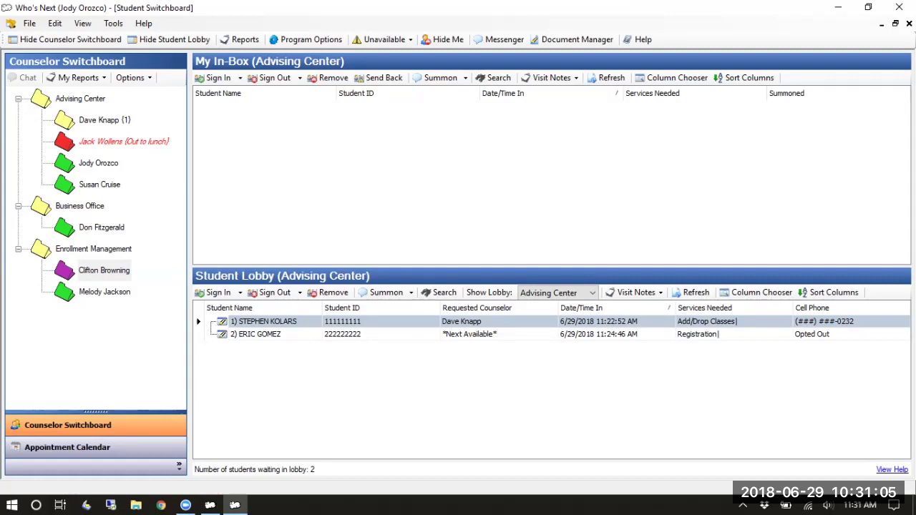
Enlarge the Student Lobby panel upward and move focus into the waiting-students list
{"action": "left_click_drag", "start_coordinate": [551, 267], "coordinate": [551, 184]}
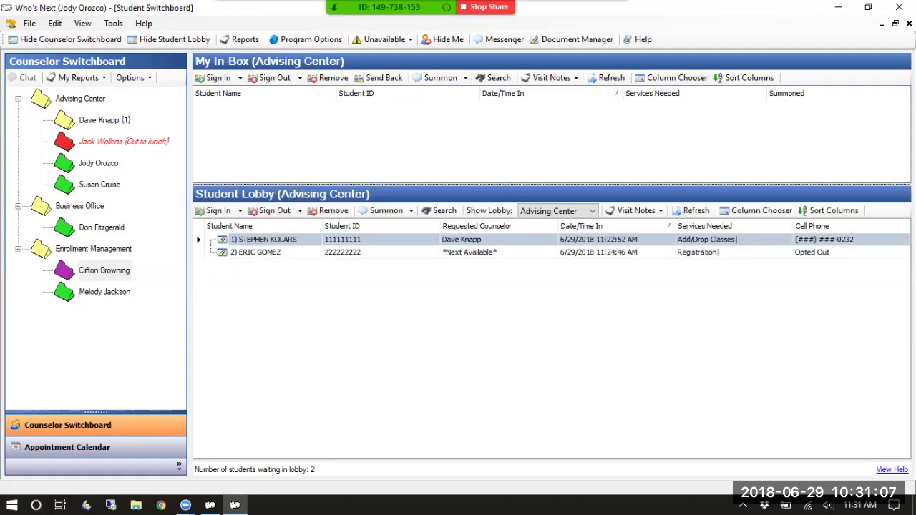
{"action": "key", "text": "Tab"}
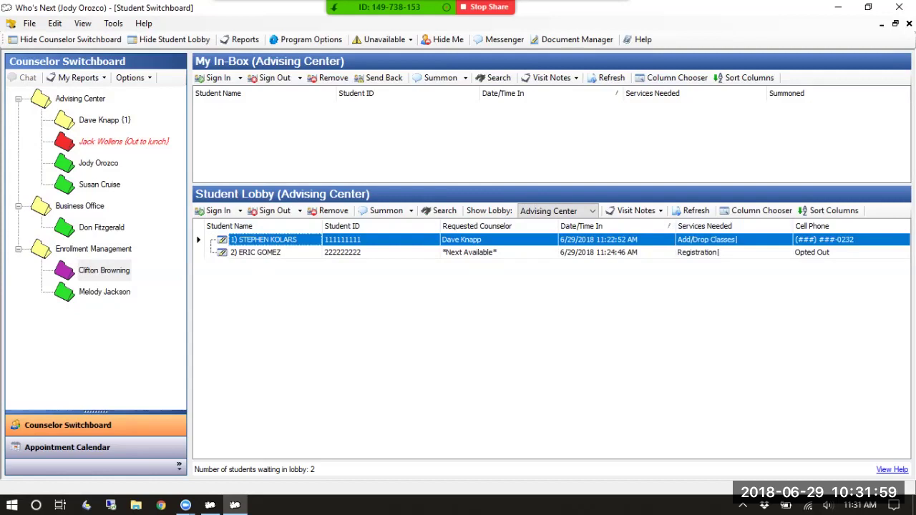
{"action": "left_click", "coordinate": [256, 252]}
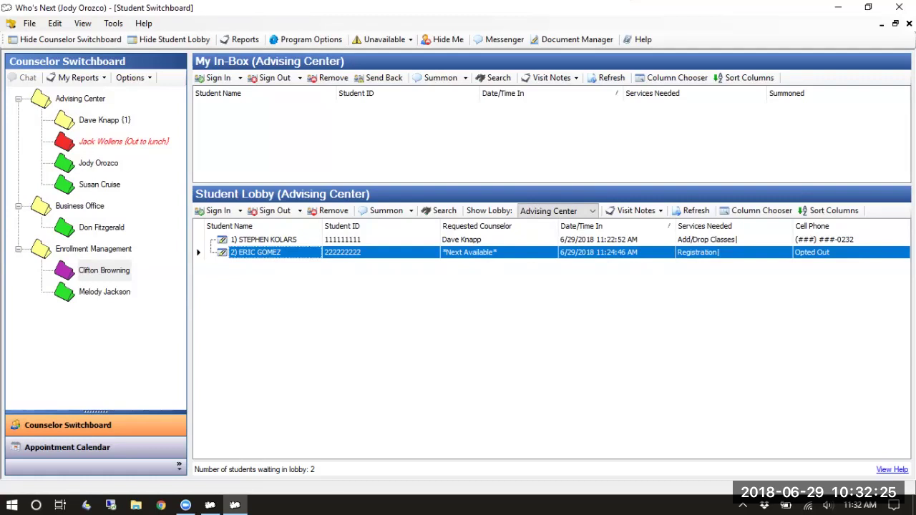
{"action": "left_click", "coordinate": [263, 239]}
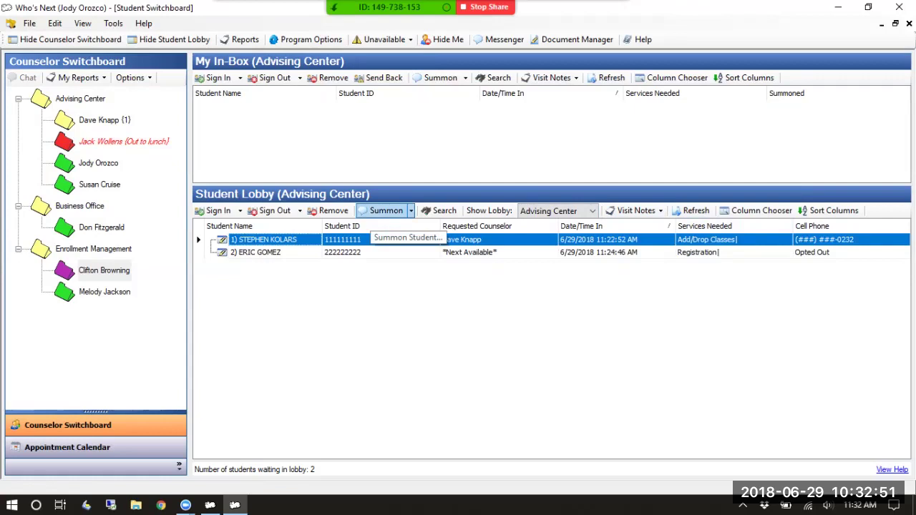
Summon the Add/Drop Classes student from the lobby and confirm
{"action": "left_click", "coordinate": [386, 211]}
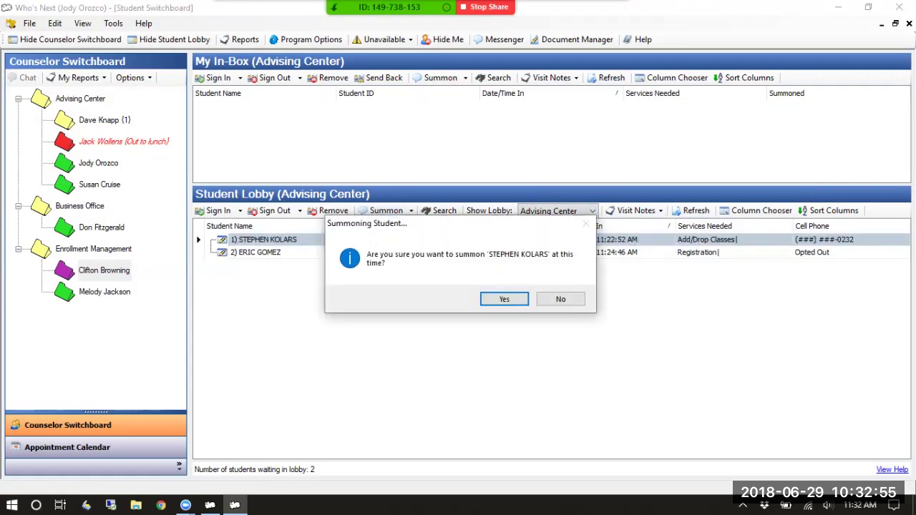
{"action": "left_click", "coordinate": [505, 299]}
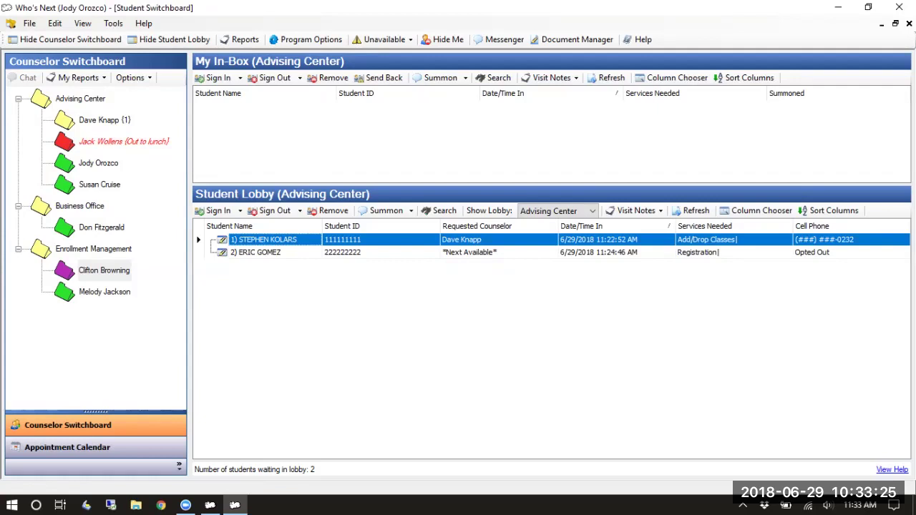
Send the Add/Drop Classes student a text asking them to see the counselor in room 101B
{"action": "left_click", "coordinate": [410, 211]}
{"action": "left_click", "coordinate": [414, 226]}
{"action": "left_click", "coordinate": [410, 210]}
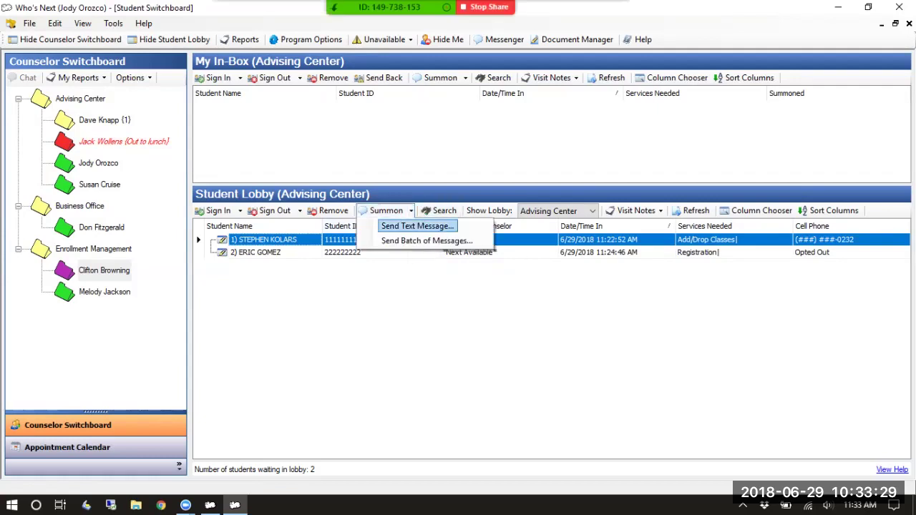
{"action": "left_click", "coordinate": [415, 225]}
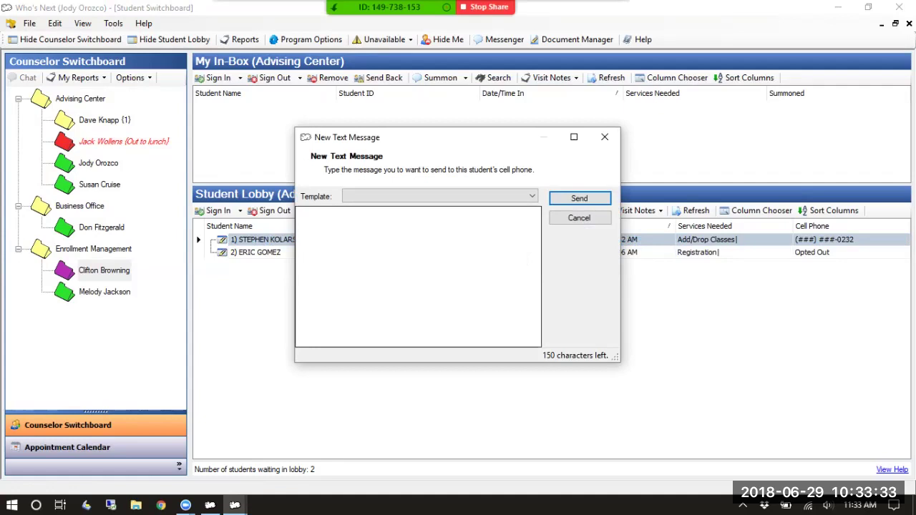
{"action": "left_click", "coordinate": [418, 277]}
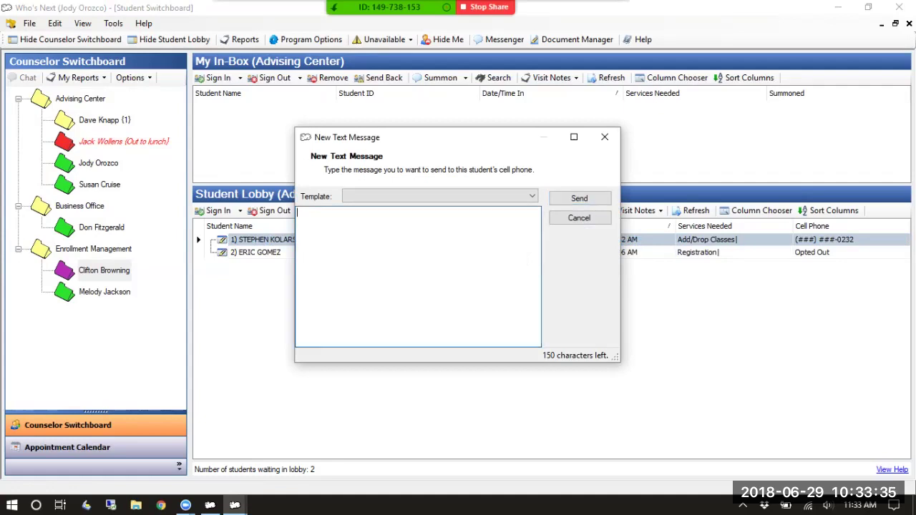
{"action": "type", "text": "Please see Mr. Orozco in ro"}
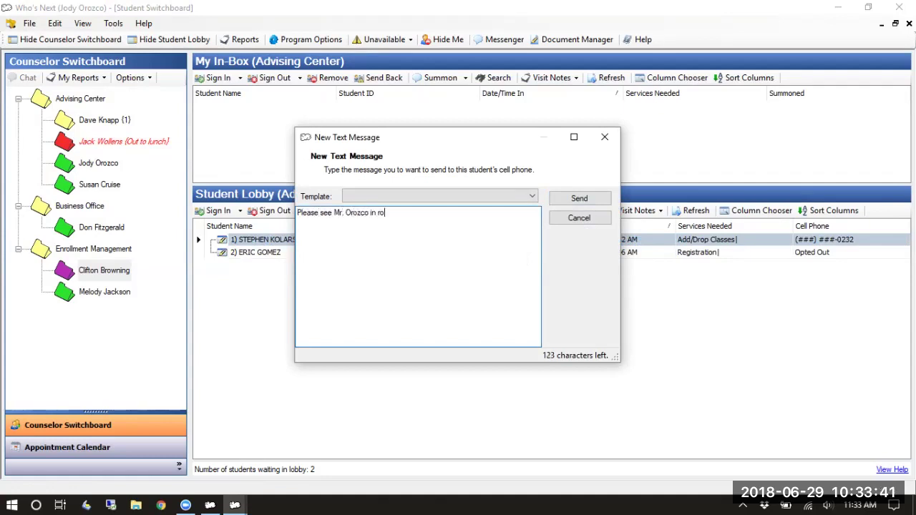
{"action": "type", "text": "om 101B."}
{"action": "key", "text": "Return"}
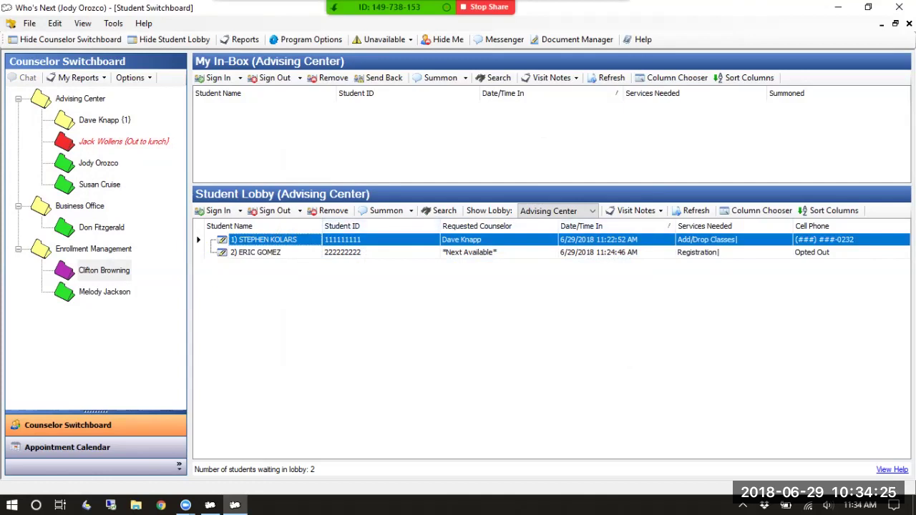
{"action": "left_click", "coordinate": [104, 120]}
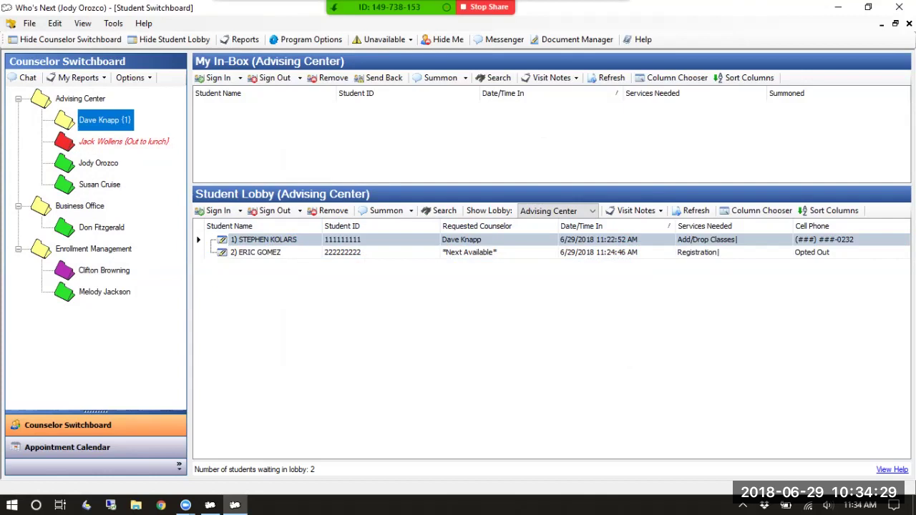
{"action": "left_click", "coordinate": [257, 252]}
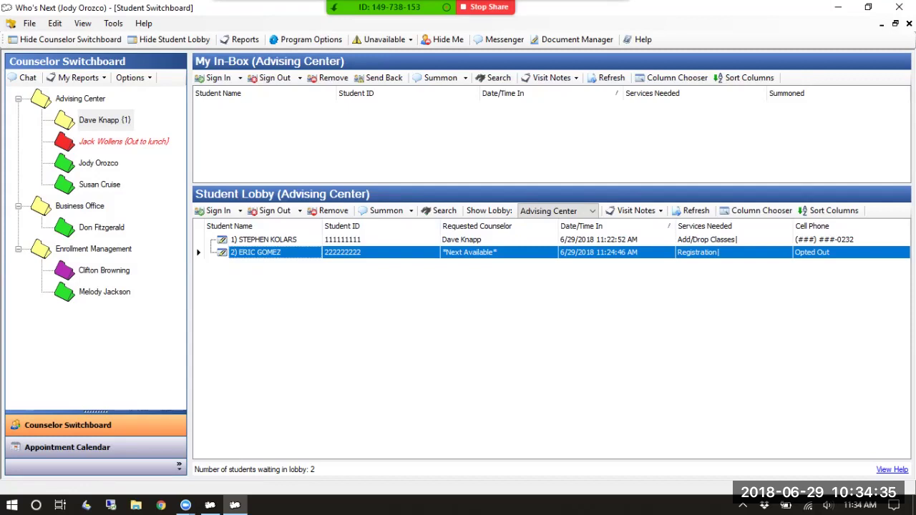
{"action": "left_click", "coordinate": [264, 240]}
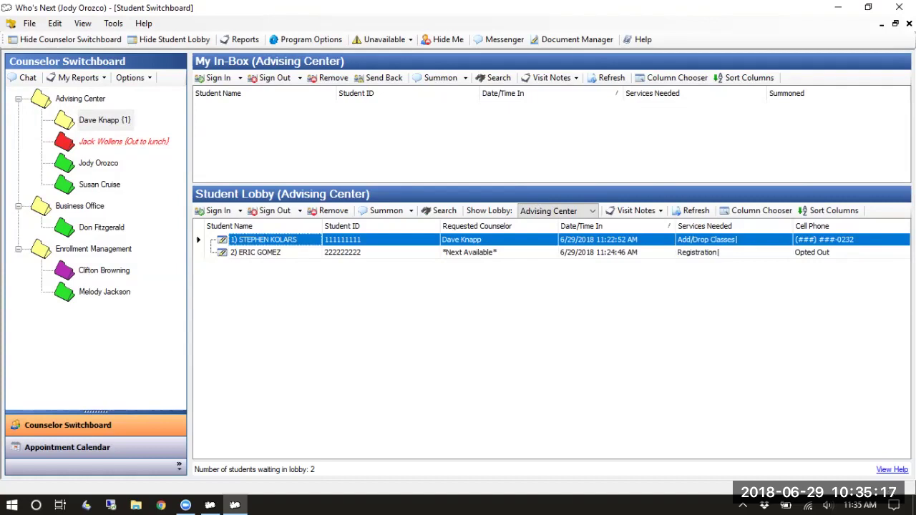
Select the Registration student, then the logged-in counselor, then the student now in the In-Box
{"action": "left_click", "coordinate": [256, 252]}
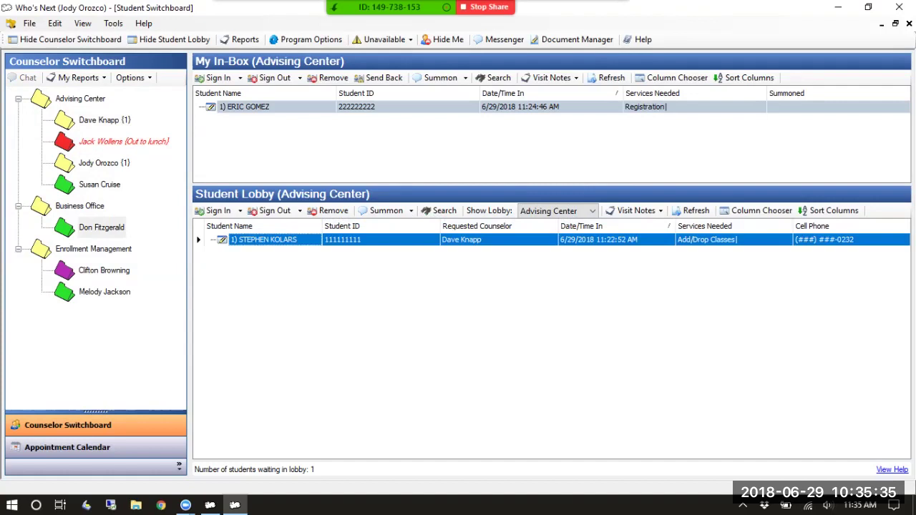
{"action": "left_click", "coordinate": [105, 163]}
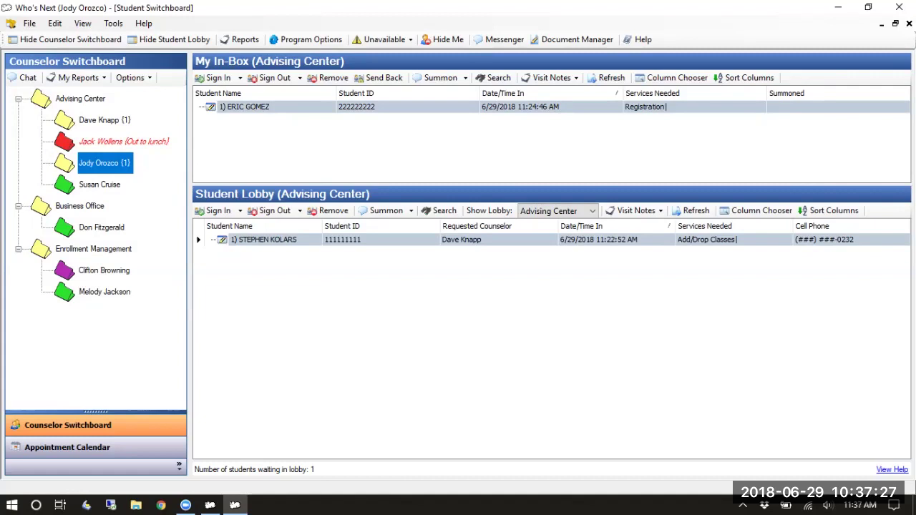
{"action": "left_click", "coordinate": [244, 107]}
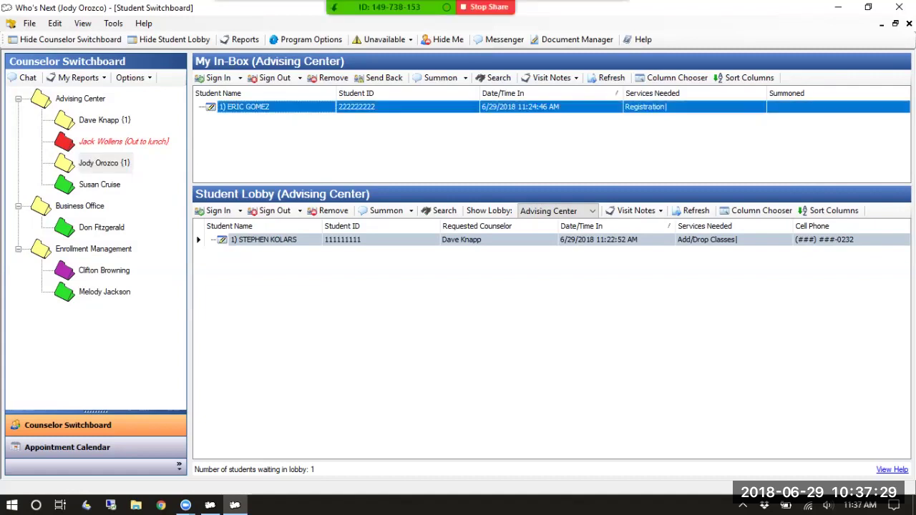
Reopen the in-box student's visit information and tick Financial Aid Appeal Paperwork and Apply for Graduation
{"action": "left_click", "coordinate": [272, 77]}
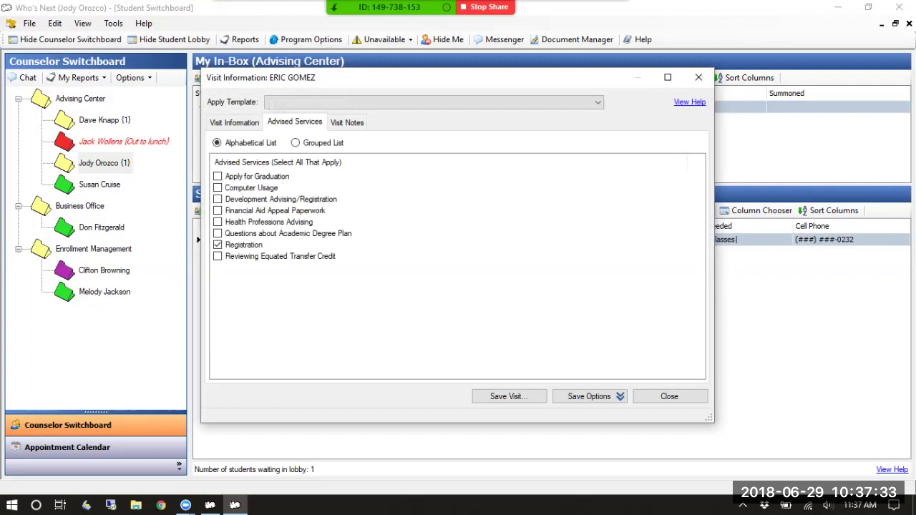
{"action": "left_click", "coordinate": [699, 78]}
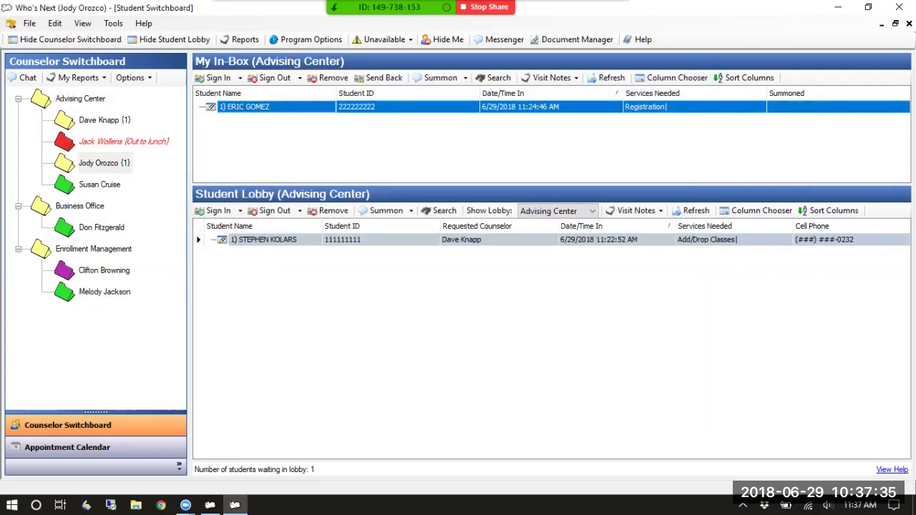
{"action": "double_click", "coordinate": [244, 107]}
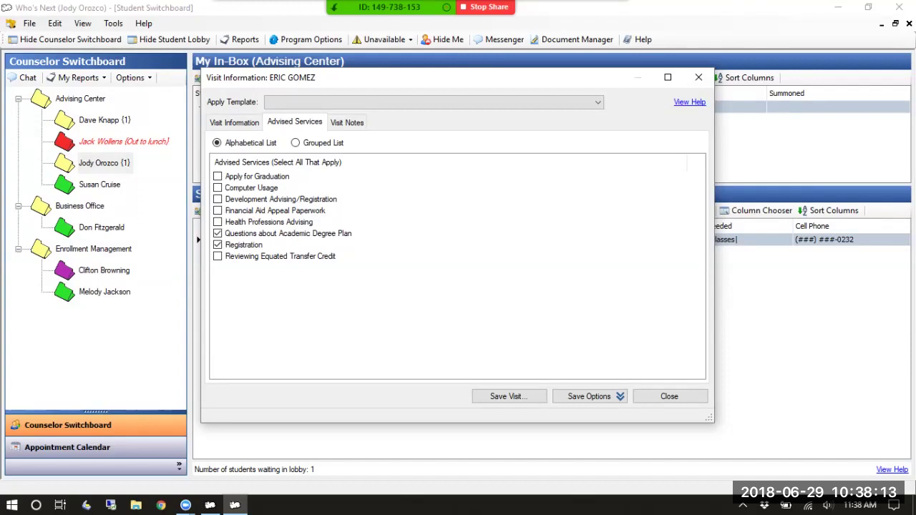
{"action": "left_click", "coordinate": [218, 211]}
{"action": "left_click", "coordinate": [217, 176]}
Show the visit's Visit Notes page, with the empty private and public note boxes
{"action": "left_click", "coordinate": [346, 123]}
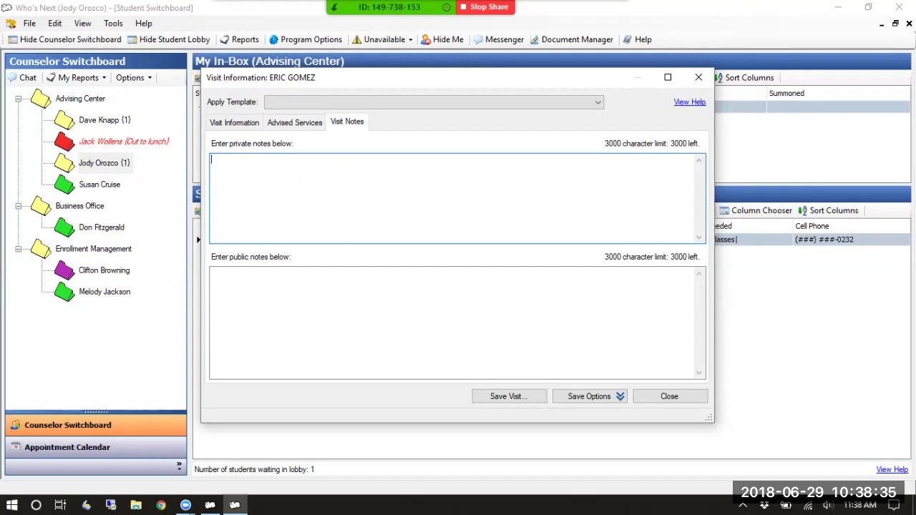
{"action": "left_click", "coordinate": [337, 304]}
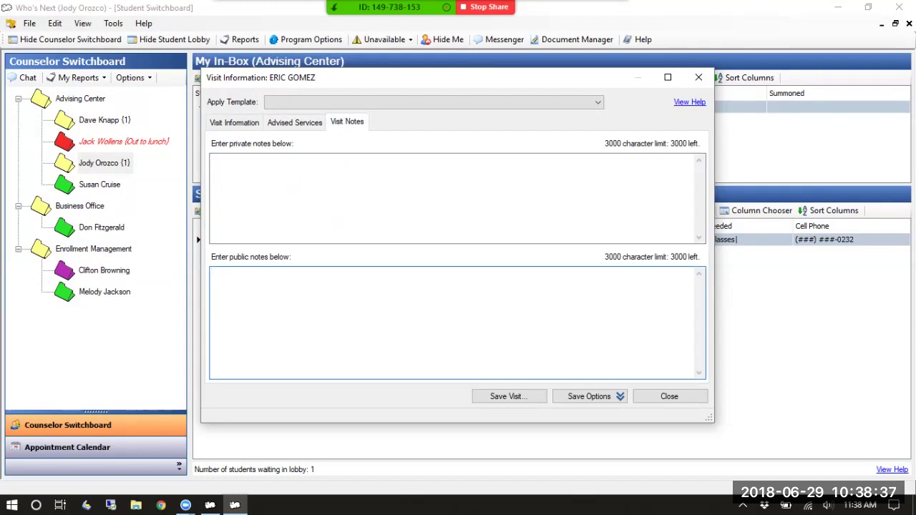
{"action": "left_click", "coordinate": [337, 197]}
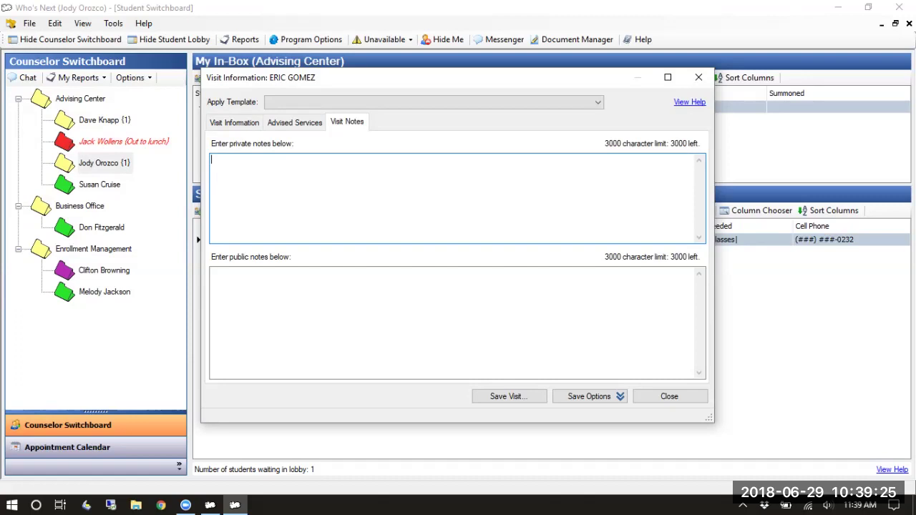
{"action": "left_click", "coordinate": [451, 322]}
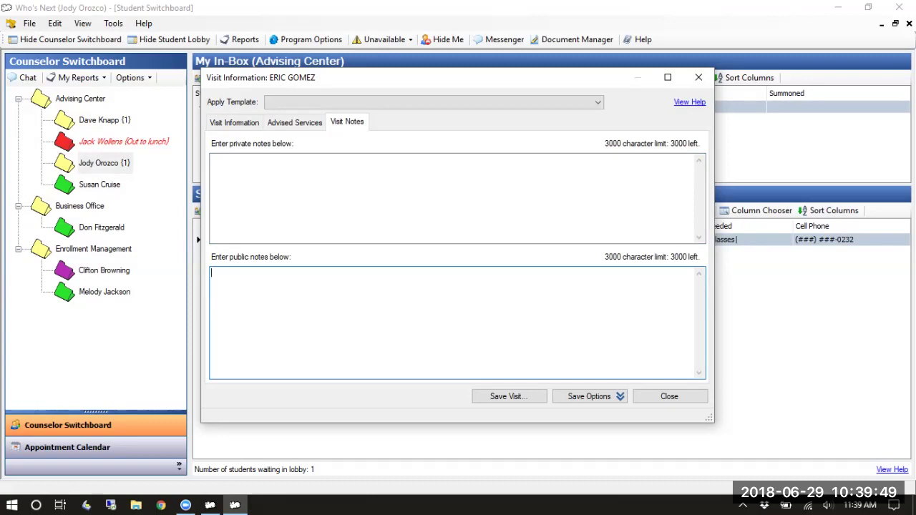
Enter private note 'This is a private note test (#1)' and public note 'This is a PUBLIC note test (#1)'
{"action": "left_click", "coordinate": [430, 195]}
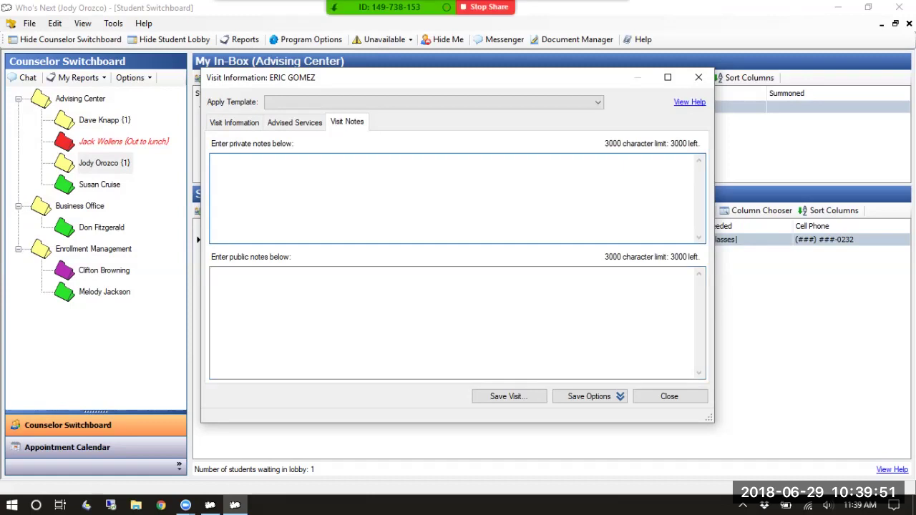
{"action": "type", "text": "s is a prinvate"}
{"action": "key", "text": "BackSpace"}
{"action": "key", "text": "BackSpace"}
{"action": "key", "text": "BackSpace"}
{"action": "key", "text": "BackSpace"}
{"action": "key", "text": "BackSpace"}
{"action": "key", "text": "BackSpace"}
{"action": "type", "text": "vate note test (#"}
{"action": "key", "text": "BackSpace"}
{"action": "type", "text": "(#1)"}
{"action": "key", "text": "Tab"}
{"action": "type", "text": "This is a PU"}
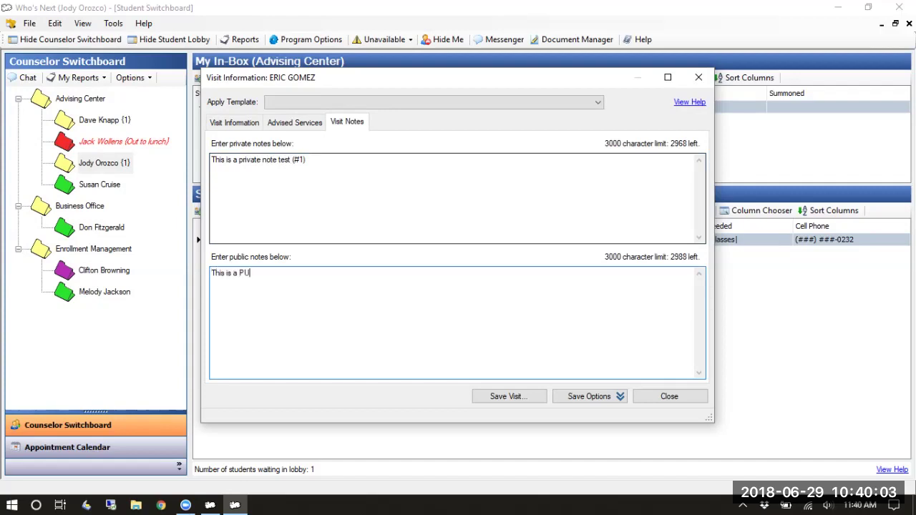
{"action": "type", "text": "BLIC note test (#1)"}
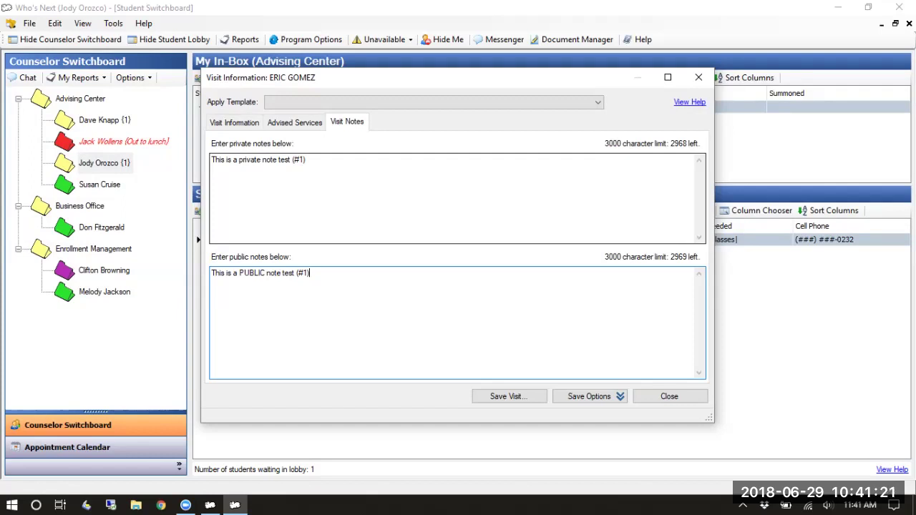
Save the Registration student's visit, confirming the save and dismissing the success message
{"action": "key", "text": "ctrl+shift+Tab"}
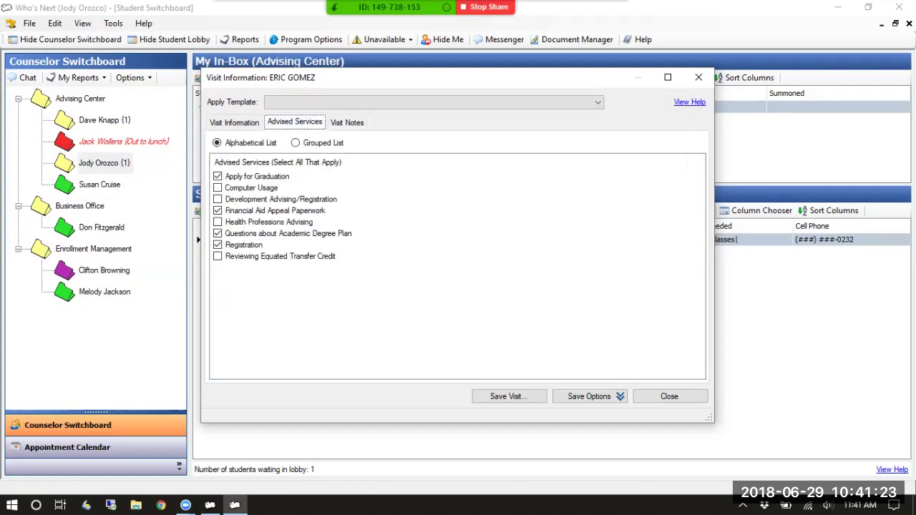
{"action": "mouse_move", "coordinate": [473, 79]}
{"action": "left_mouse_down"}
{"action": "mouse_move", "coordinate": [470, 190]}
{"action": "mouse_move", "coordinate": [470, 85]}
{"action": "left_mouse_up"}
{"action": "left_click", "coordinate": [507, 402]}
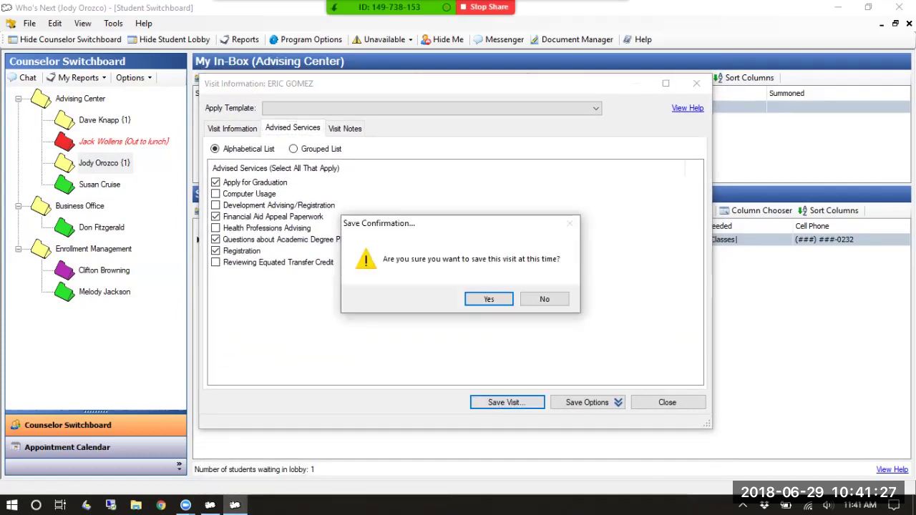
{"action": "key", "text": "Return"}
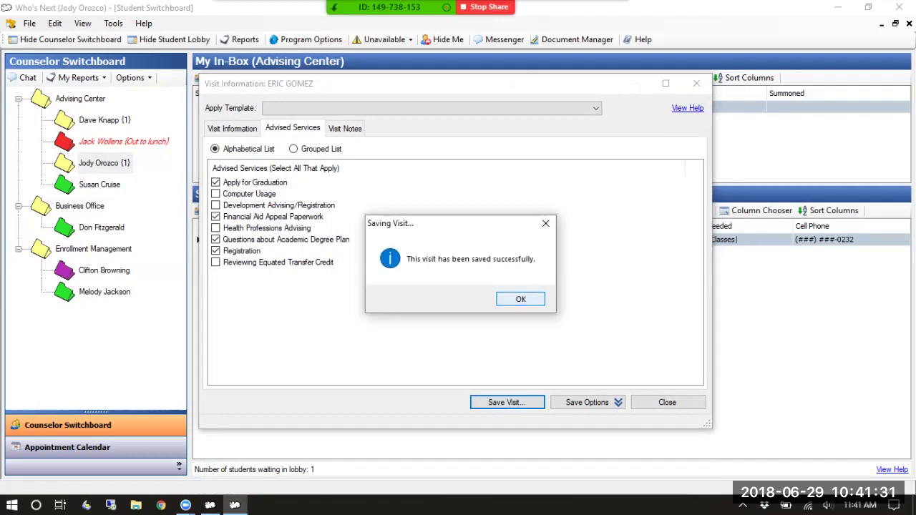
{"action": "key", "text": "Return"}
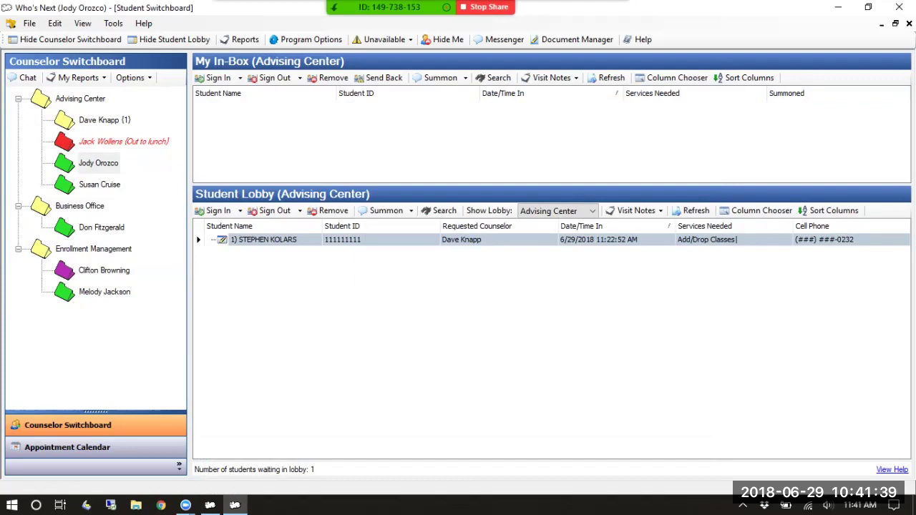
Sign the student into the lobby again by student ID, declining text reminders, and select the entry
{"action": "left_click", "coordinate": [214, 210]}
{"action": "type", "text": "222222222"}
{"action": "key", "text": "Return"}
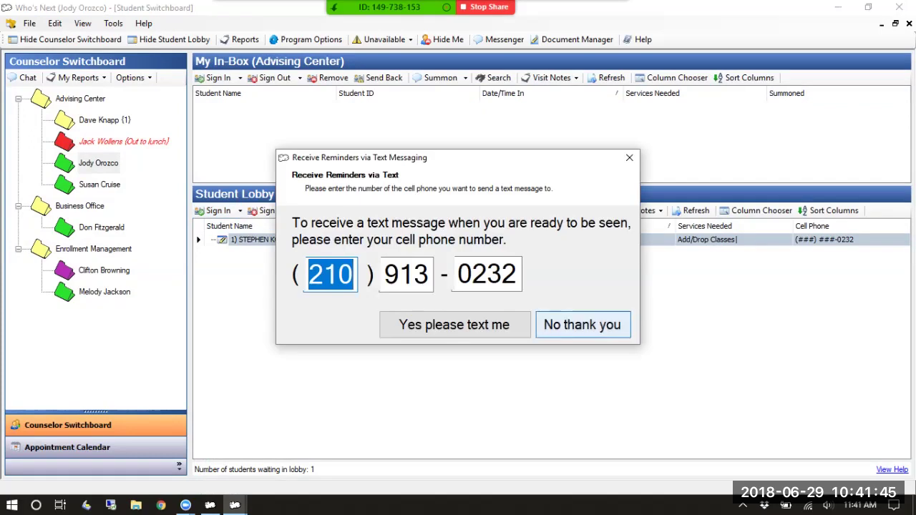
{"action": "key", "text": "Return"}
{"action": "left_click", "coordinate": [260, 253]}
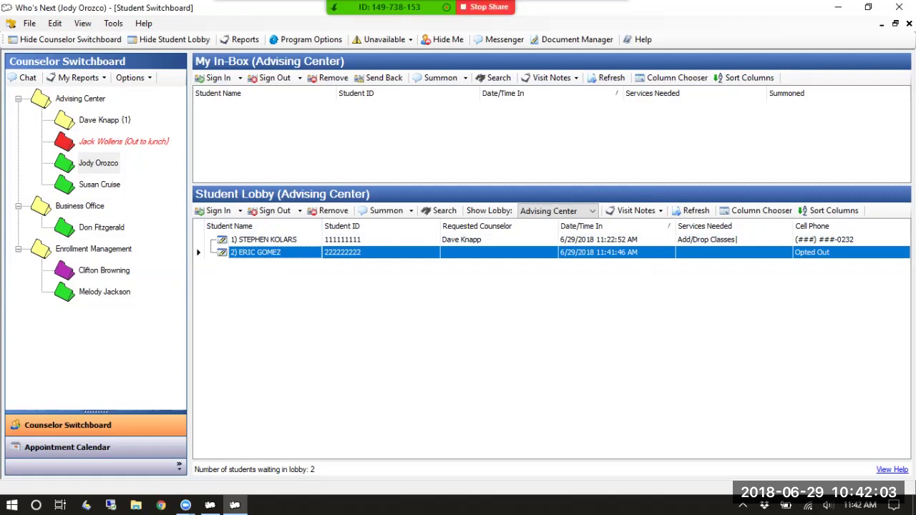
Open the View Student's Visit History report from the student's lobby entry
{"action": "right_click", "coordinate": [261, 252]}
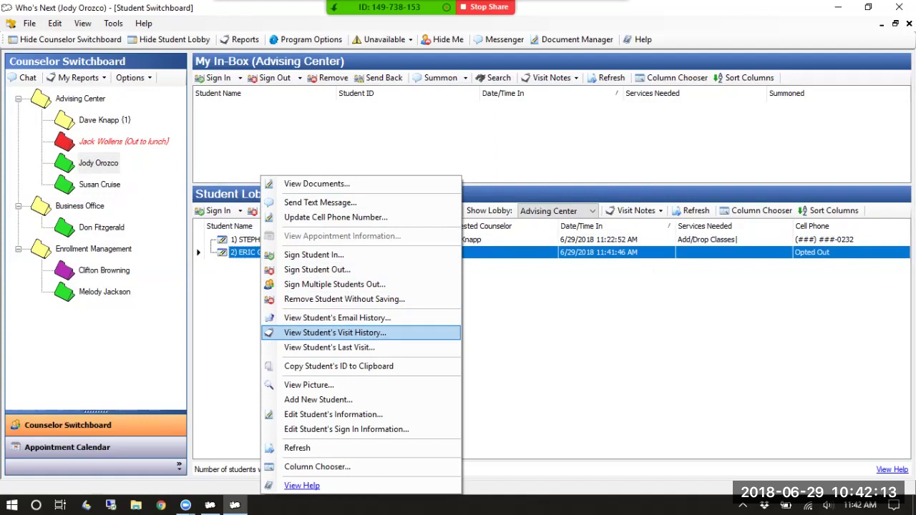
{"action": "left_click", "coordinate": [335, 333]}
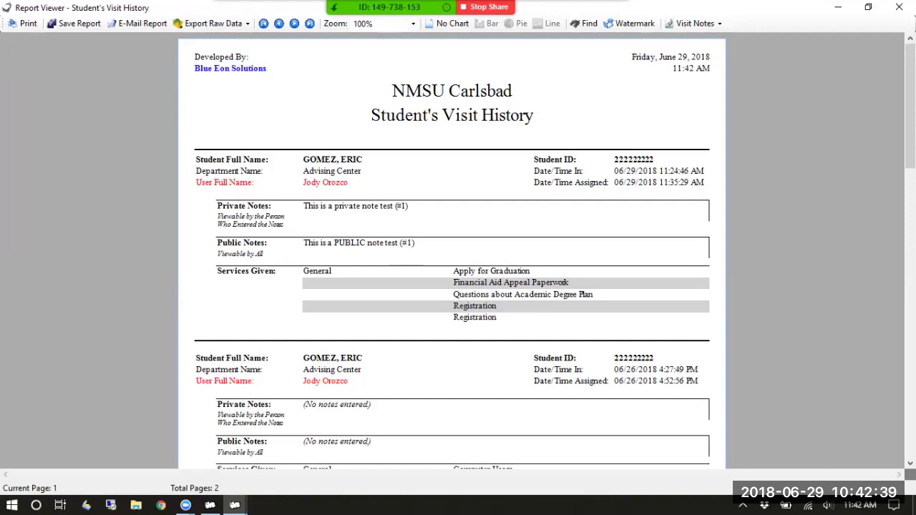
{"action": "scroll", "coordinate": [451, 265], "scroll_direction": "down", "scroll_amount": 1}
{"action": "scroll", "coordinate": [452, 251], "scroll_direction": "down", "scroll_amount": 3}
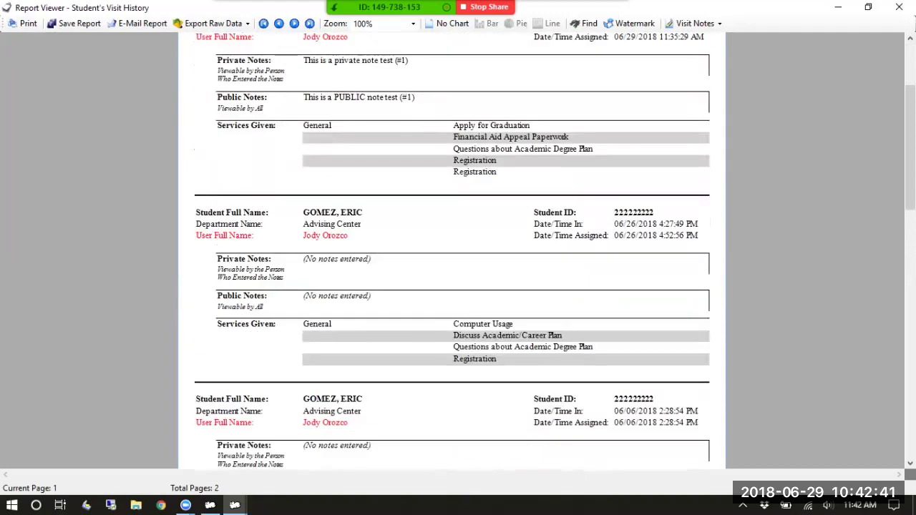
{"action": "scroll", "coordinate": [452, 250], "scroll_direction": "down", "scroll_amount": 3}
{"action": "scroll", "coordinate": [452, 251], "scroll_direction": "down", "scroll_amount": 1}
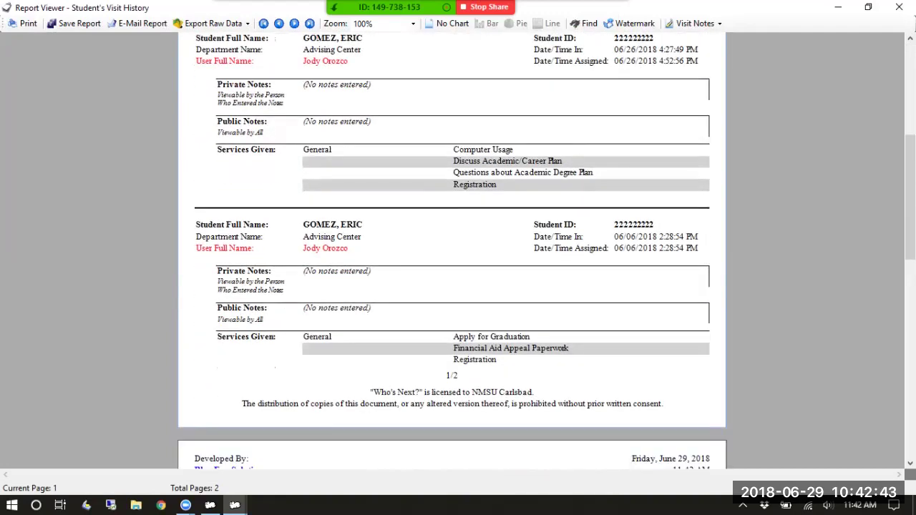
{"action": "scroll", "coordinate": [452, 251], "scroll_direction": "up", "scroll_amount": 8}
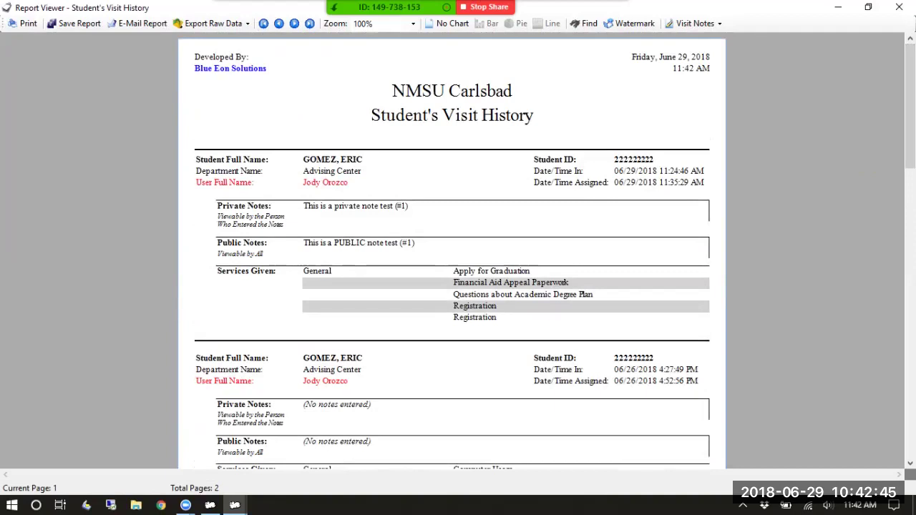
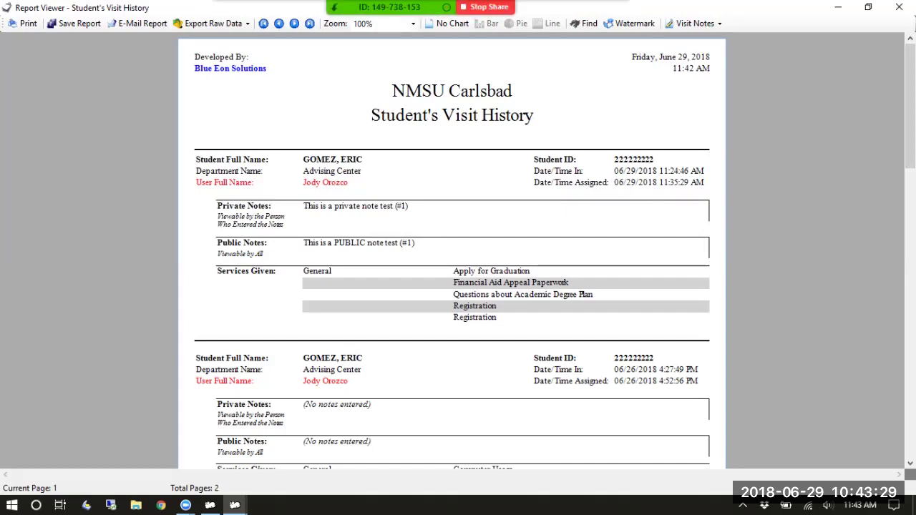
Scroll through the student's visit history report and close the Report Viewer
{"action": "scroll", "coordinate": [452, 251], "scroll_direction": "down", "scroll_amount": 3}
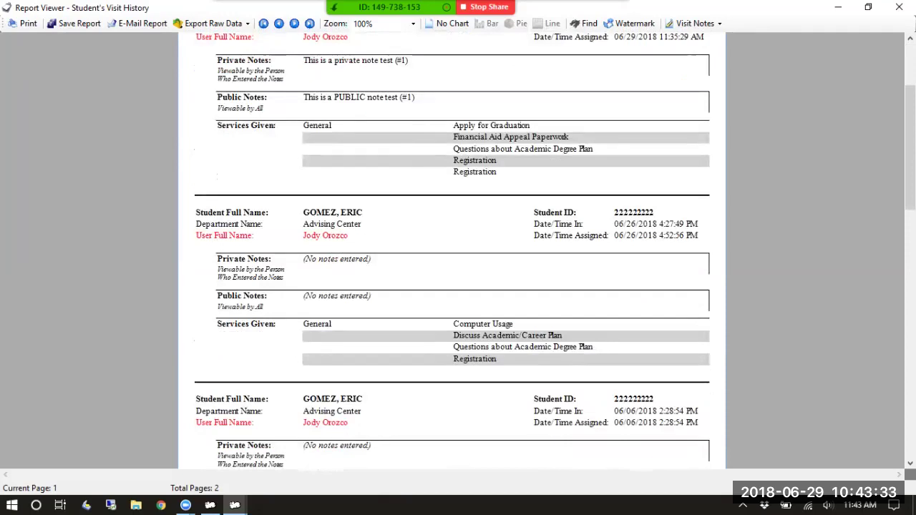
{"action": "left_click", "coordinate": [900, 8]}
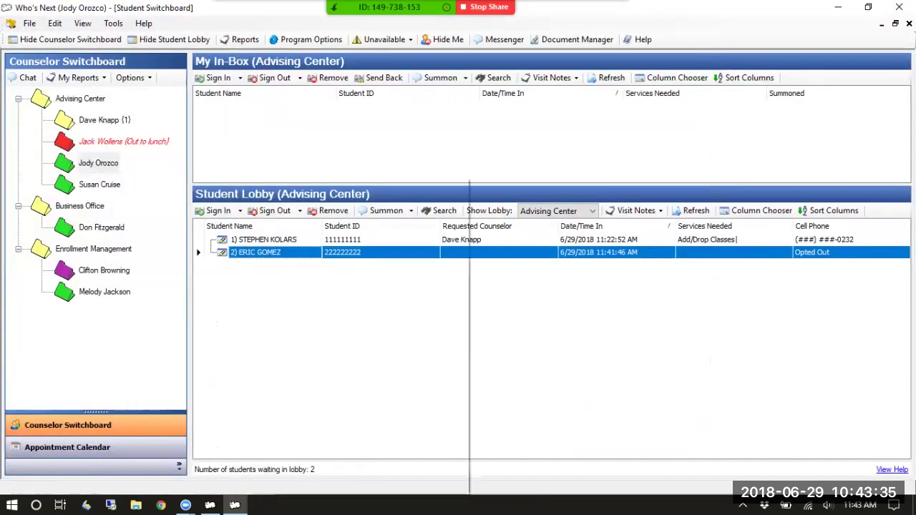
Open View Student's Last Visit for the second waiting student in the lobby
{"action": "right_click", "coordinate": [268, 252]}
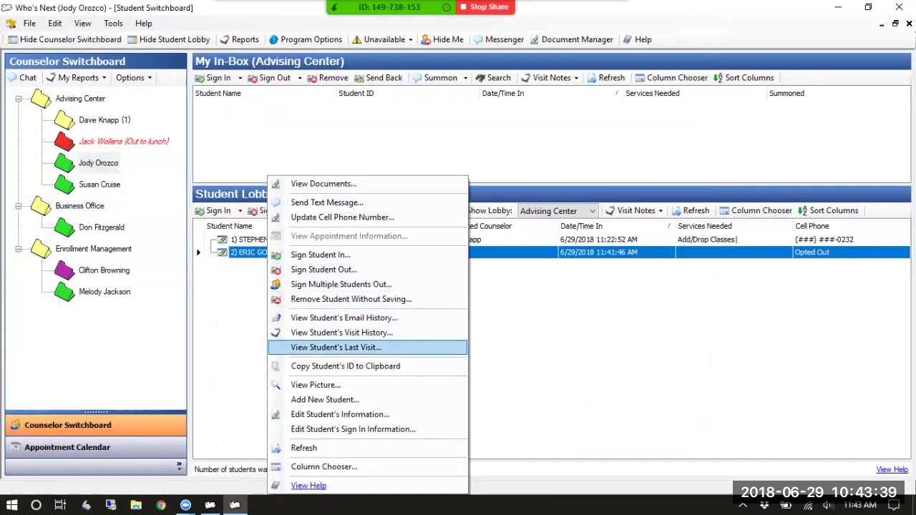
{"action": "key", "text": "Return"}
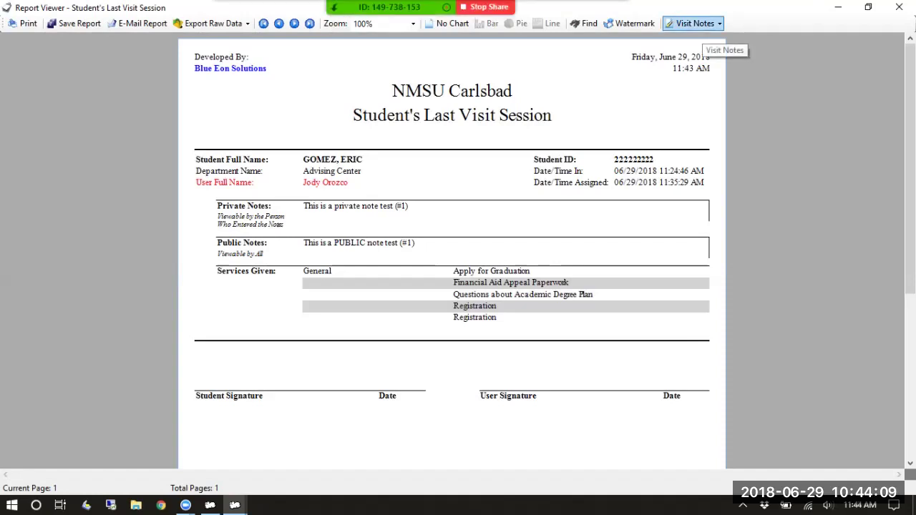
{"action": "left_click", "coordinate": [693, 22]}
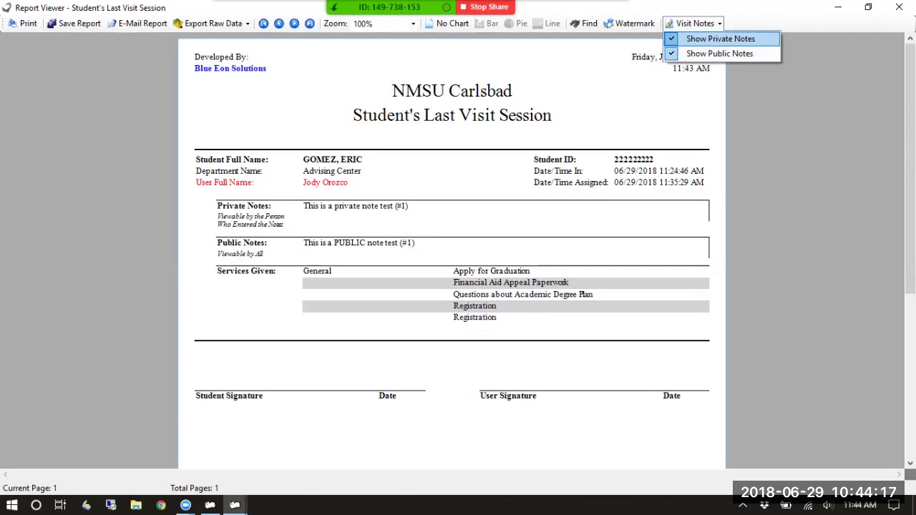
{"action": "left_click", "coordinate": [720, 38]}
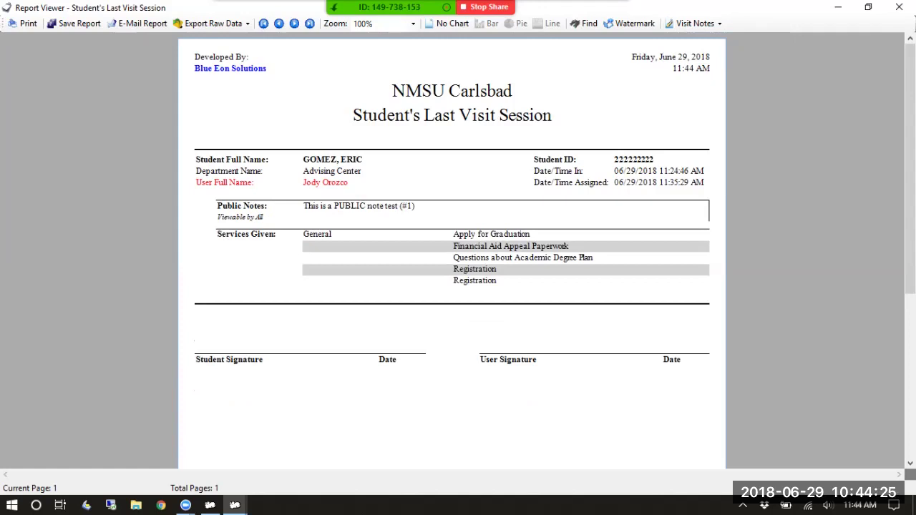
{"action": "left_click", "coordinate": [696, 23]}
{"action": "left_click", "coordinate": [718, 36]}
{"action": "left_click", "coordinate": [695, 23]}
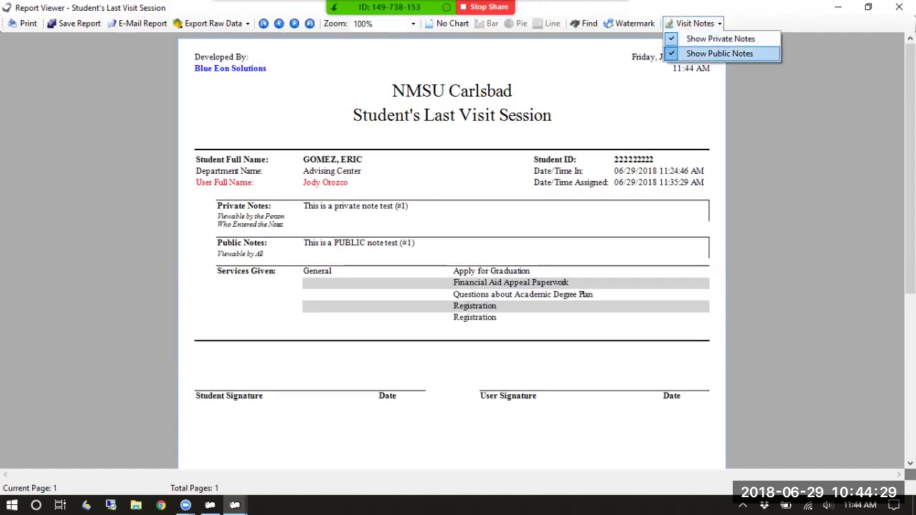
{"action": "left_click", "coordinate": [719, 54]}
{"action": "left_click", "coordinate": [695, 23]}
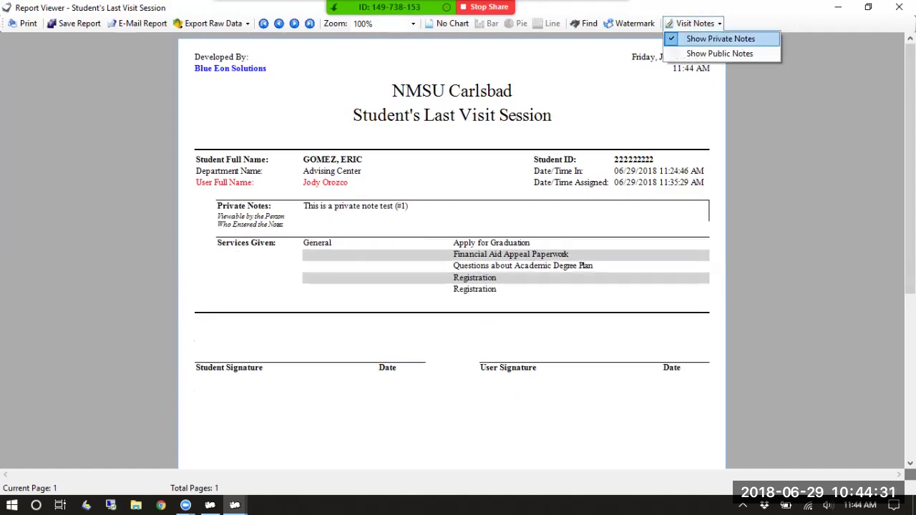
{"action": "left_click", "coordinate": [720, 53]}
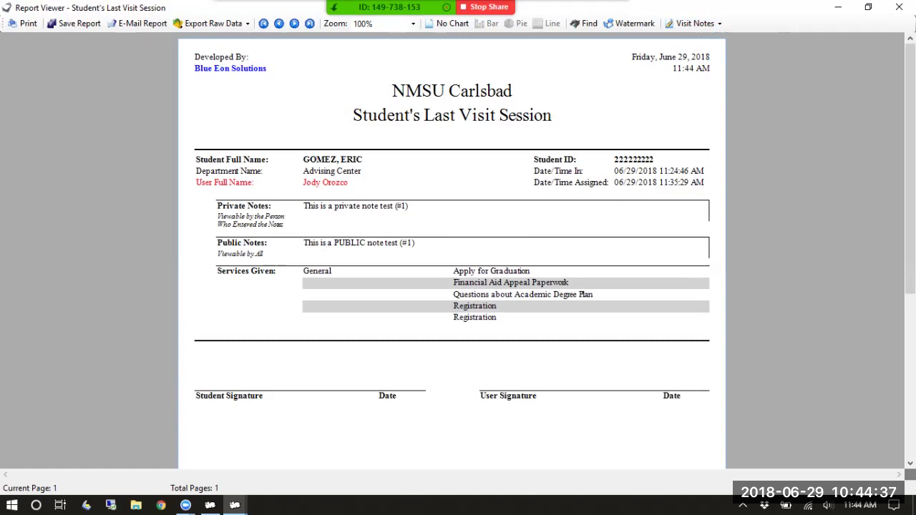
Take the waiting student in and tick four advised services, including Computer Usage and Health Professions Advising
{"action": "left_click", "coordinate": [899, 7]}
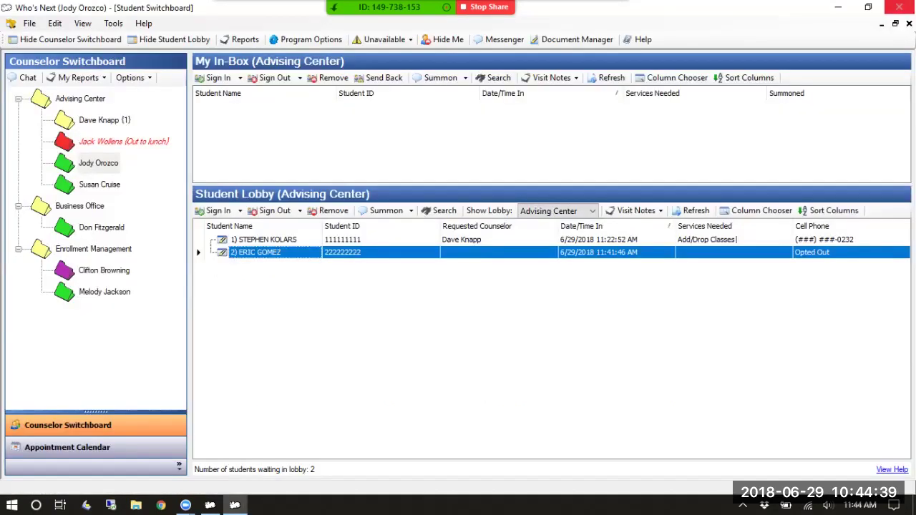
{"action": "double_click", "coordinate": [260, 252]}
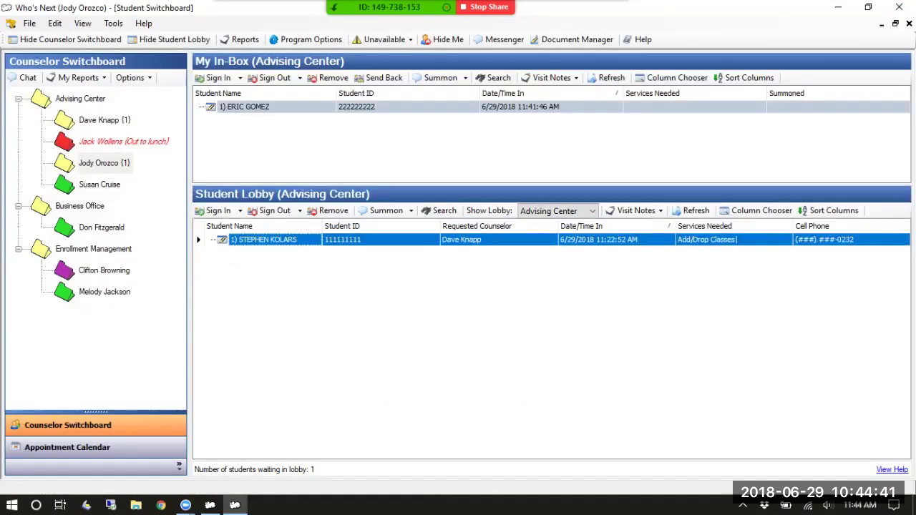
{"action": "left_click", "coordinate": [218, 188]}
{"action": "left_click", "coordinate": [217, 211]}
{"action": "left_click", "coordinate": [217, 222]}
{"action": "left_click", "coordinate": [217, 256]}
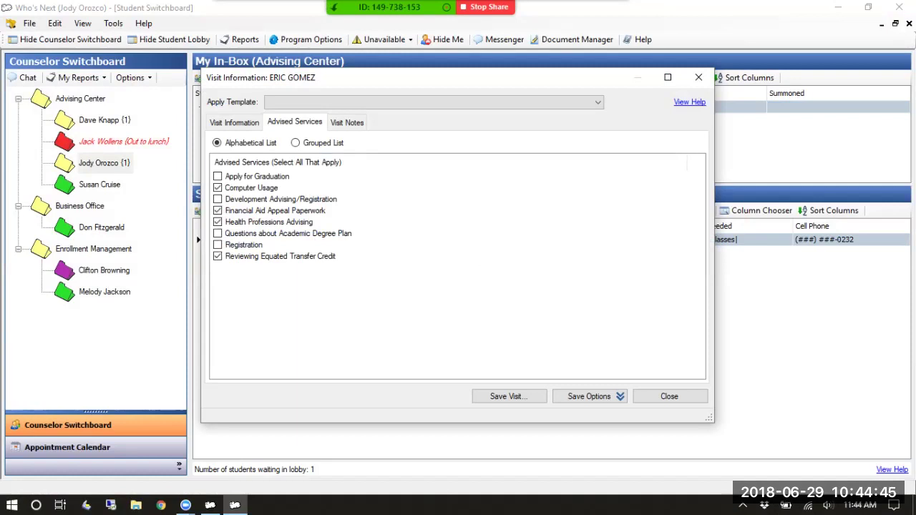
Check the Visit Notes section, then save the visit and confirm it
{"action": "left_click", "coordinate": [346, 123]}
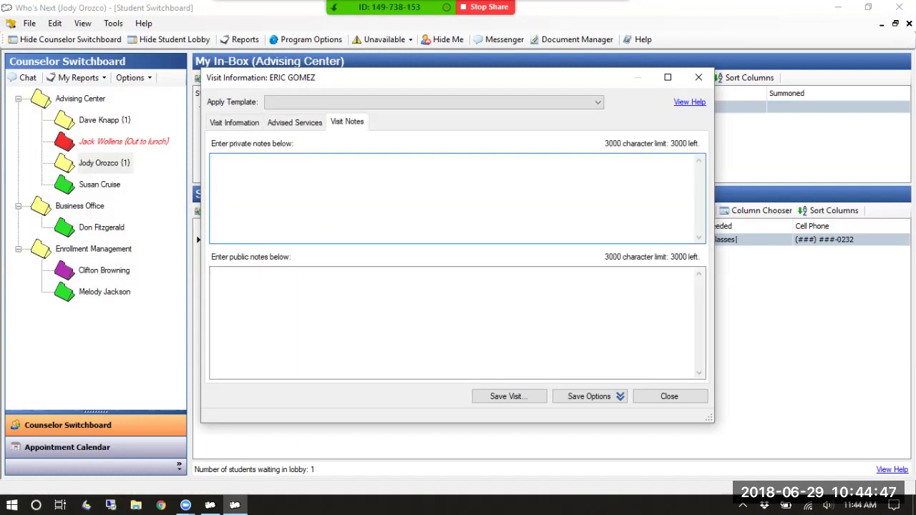
{"action": "left_click", "coordinate": [295, 122]}
{"action": "left_click", "coordinate": [346, 122]}
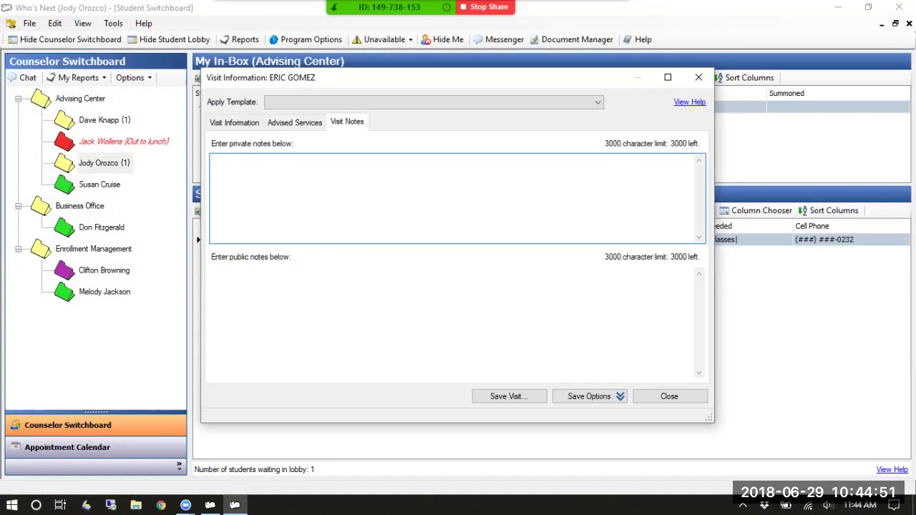
{"action": "left_click", "coordinate": [509, 396]}
{"action": "key", "text": "Return"}
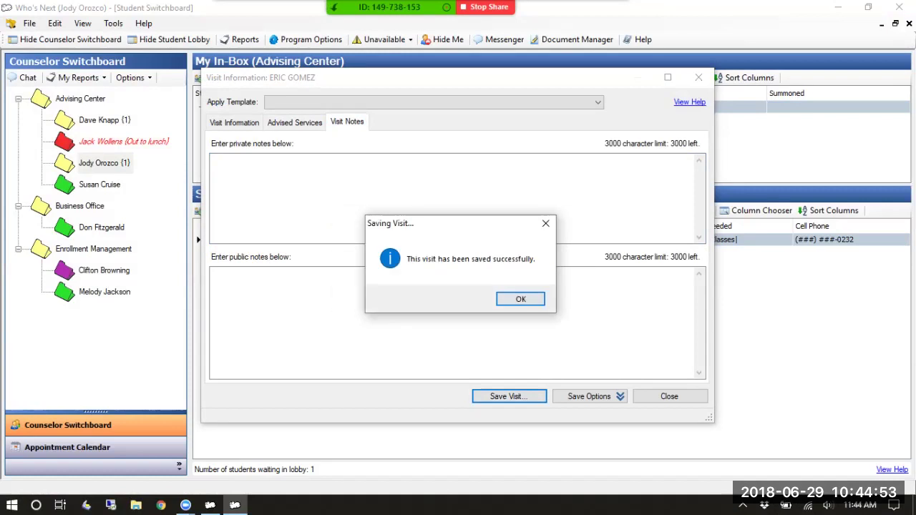
{"action": "key", "text": "Return"}
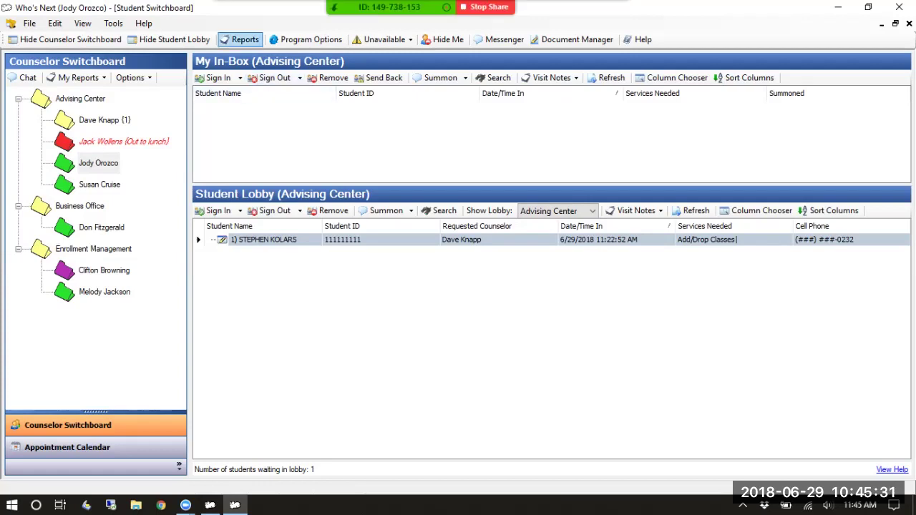
Open the Reports Library, browse its report tabs, and select Total Services Given under Service Reports
{"action": "left_click", "coordinate": [241, 40]}
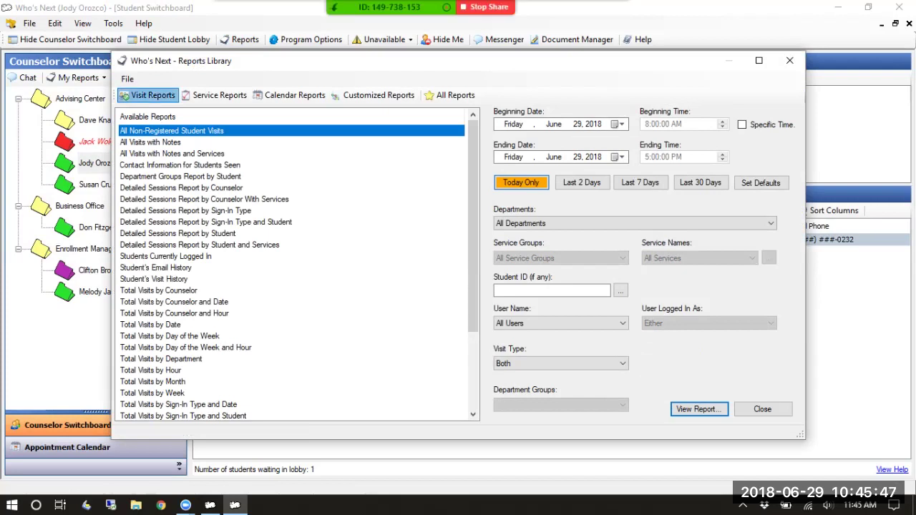
{"action": "left_click", "coordinate": [215, 95]}
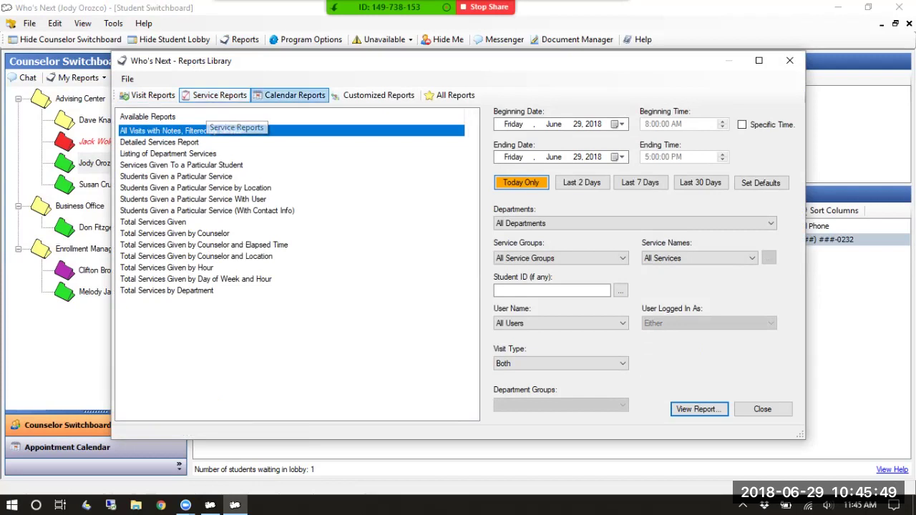
{"action": "left_click", "coordinate": [292, 95]}
{"action": "left_click", "coordinate": [379, 95]}
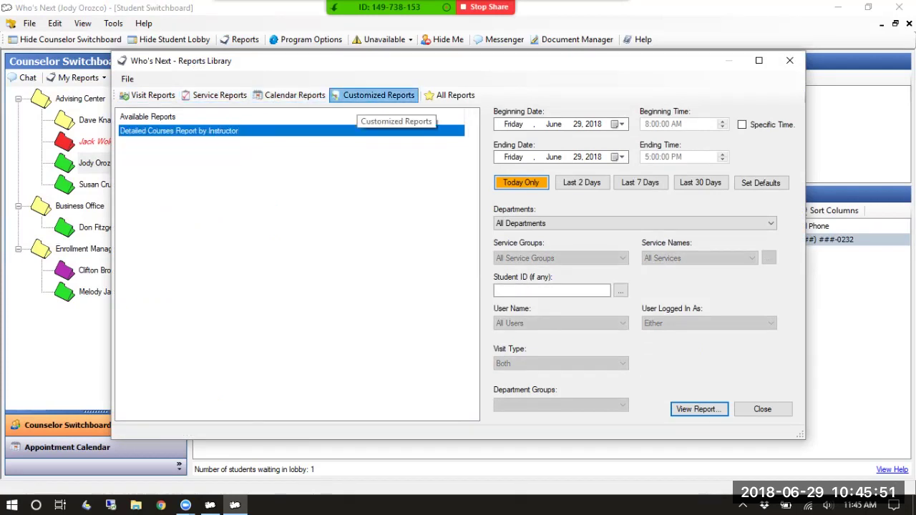
{"action": "left_click", "coordinate": [451, 95]}
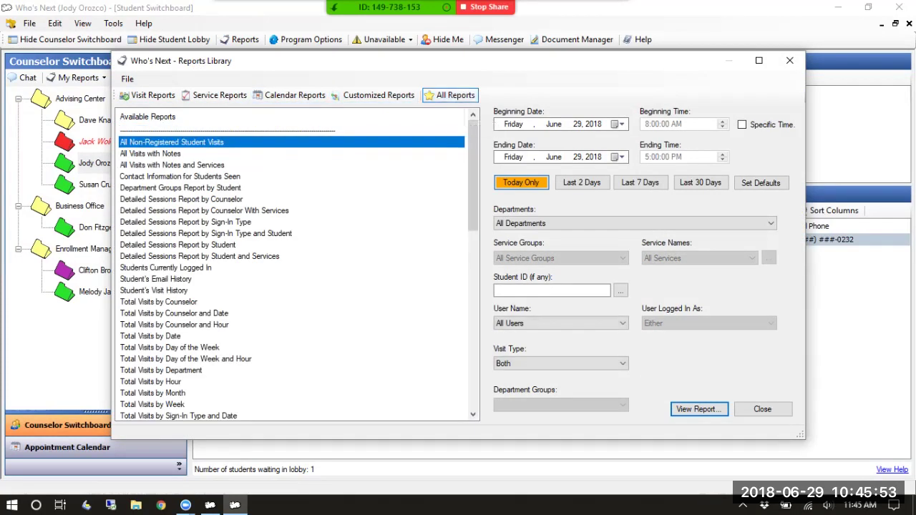
{"action": "left_click", "coordinate": [148, 95]}
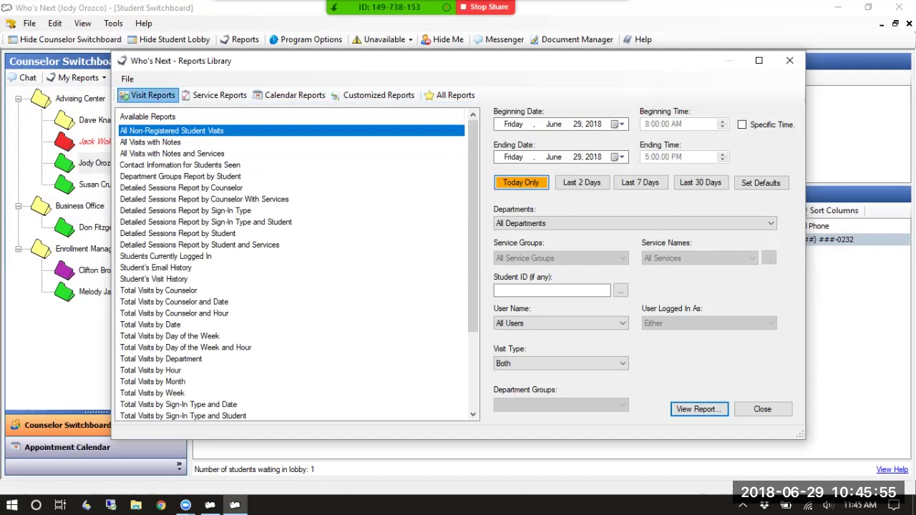
{"action": "left_click", "coordinate": [219, 95]}
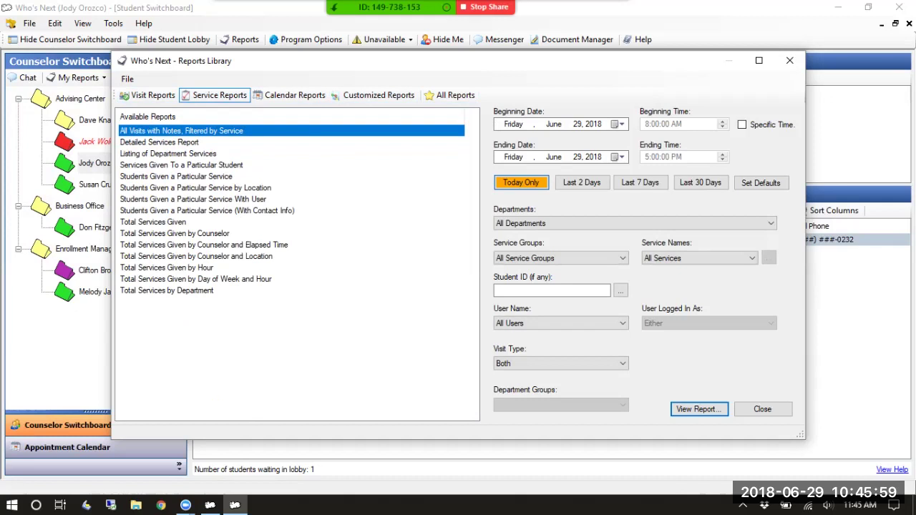
{"action": "left_click", "coordinate": [153, 222]}
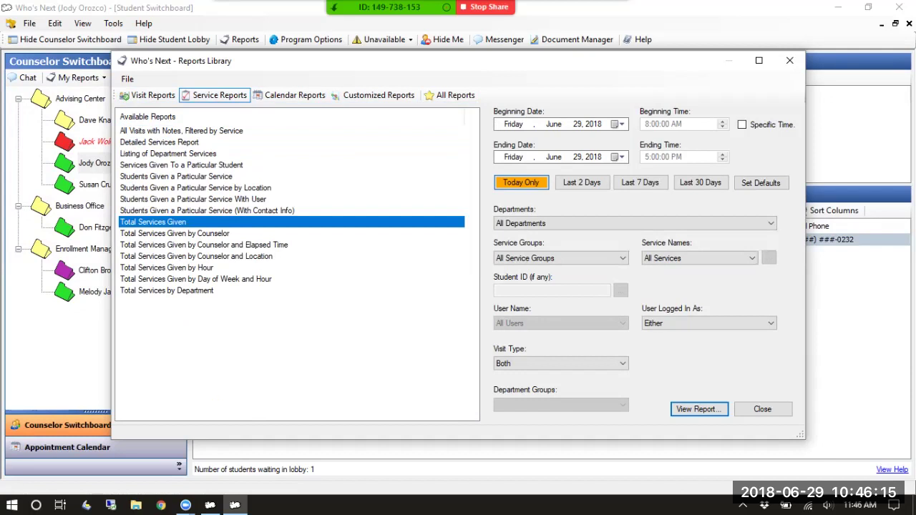
{"action": "left_click", "coordinate": [618, 124]}
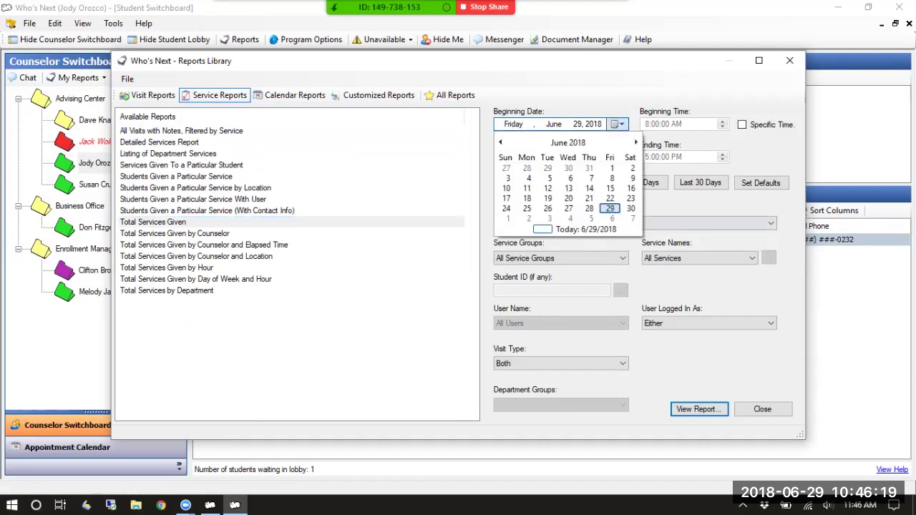
{"action": "left_click", "coordinate": [610, 208]}
{"action": "left_click", "coordinate": [618, 156]}
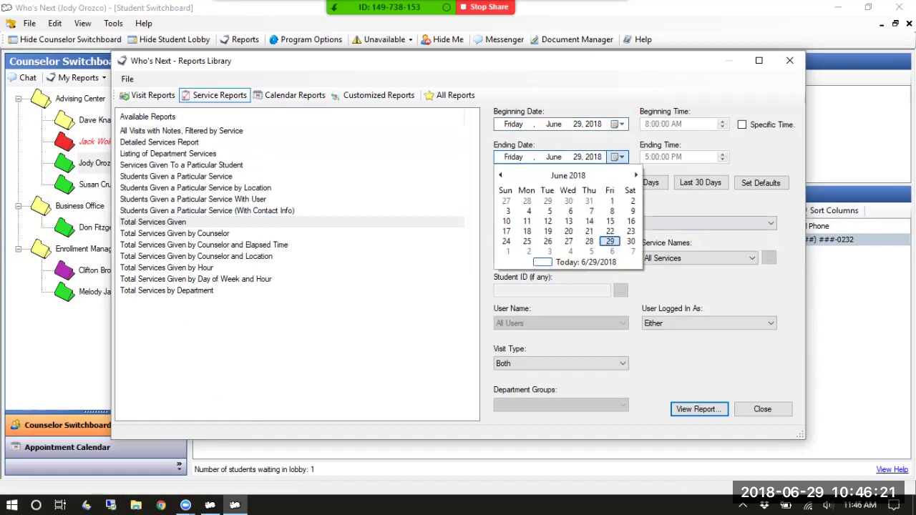
{"action": "left_click", "coordinate": [610, 241]}
{"action": "left_click", "coordinate": [618, 124]}
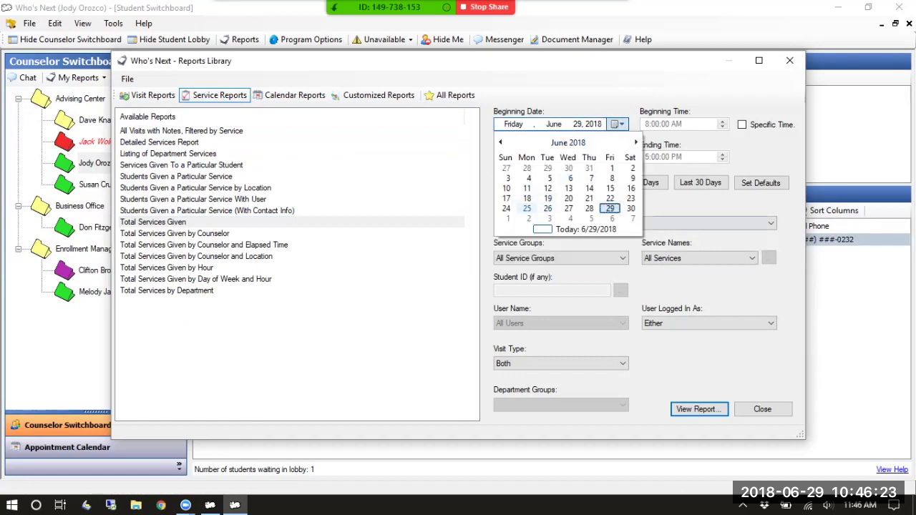
{"action": "left_click", "coordinate": [527, 208]}
{"action": "left_click", "coordinate": [618, 124]}
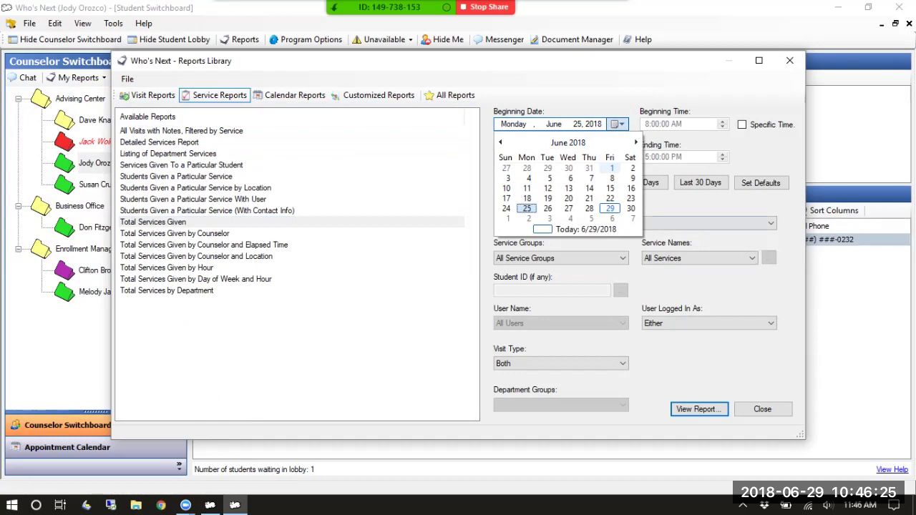
{"action": "left_click", "coordinate": [617, 124]}
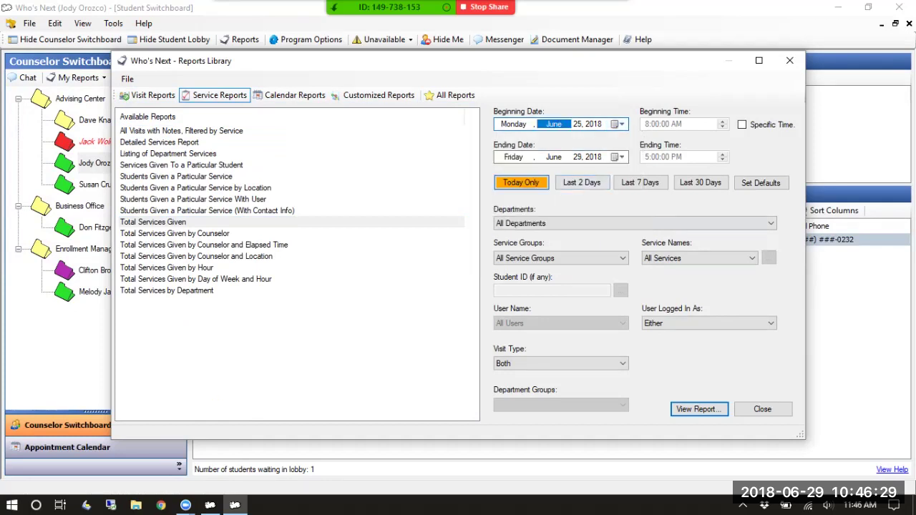
{"action": "left_click", "coordinate": [522, 183]}
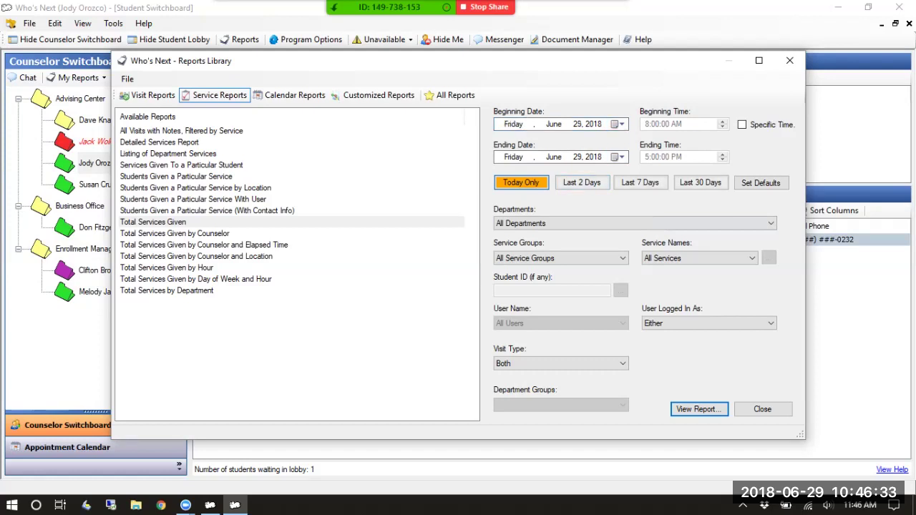
{"action": "left_click", "coordinate": [634, 223]}
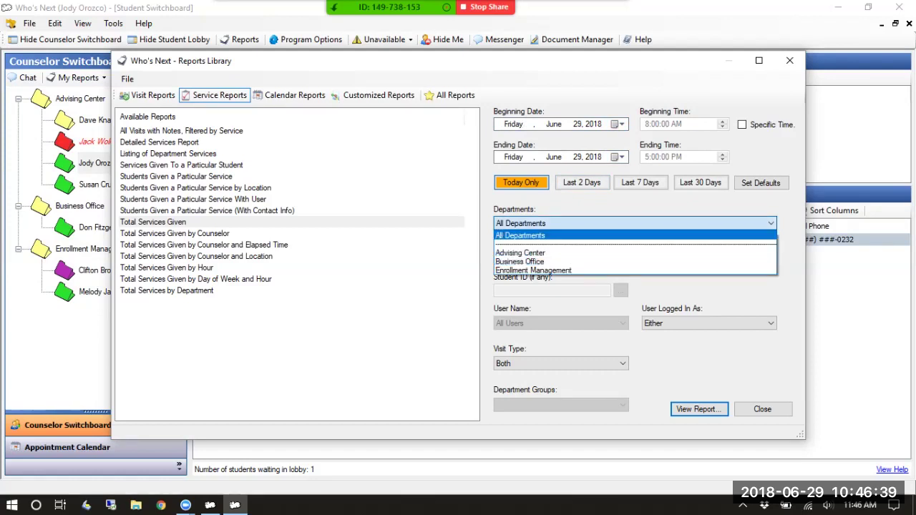
{"action": "left_click", "coordinate": [521, 253]}
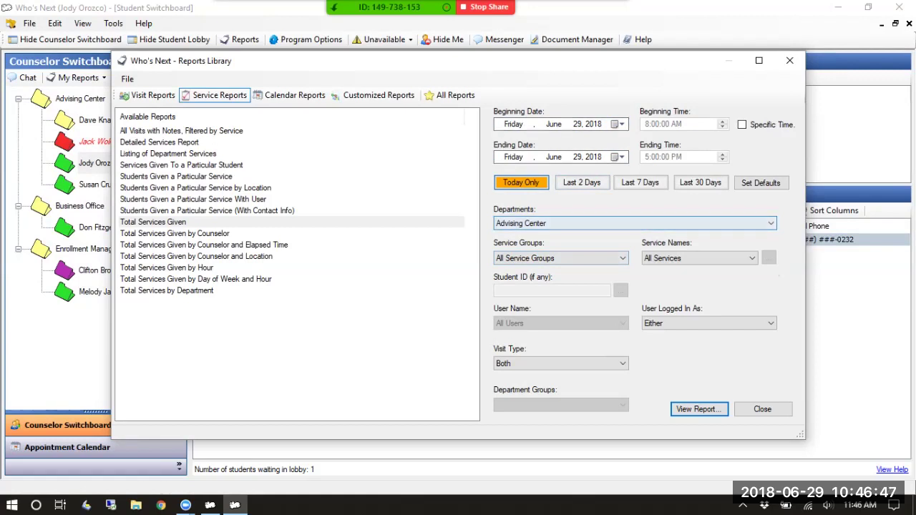
{"action": "key", "text": "Return"}
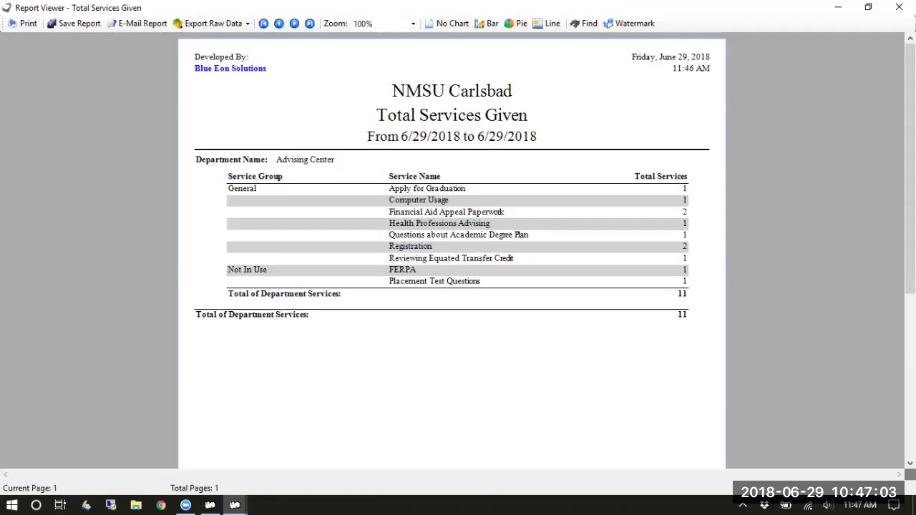
{"action": "left_click", "coordinate": [900, 7]}
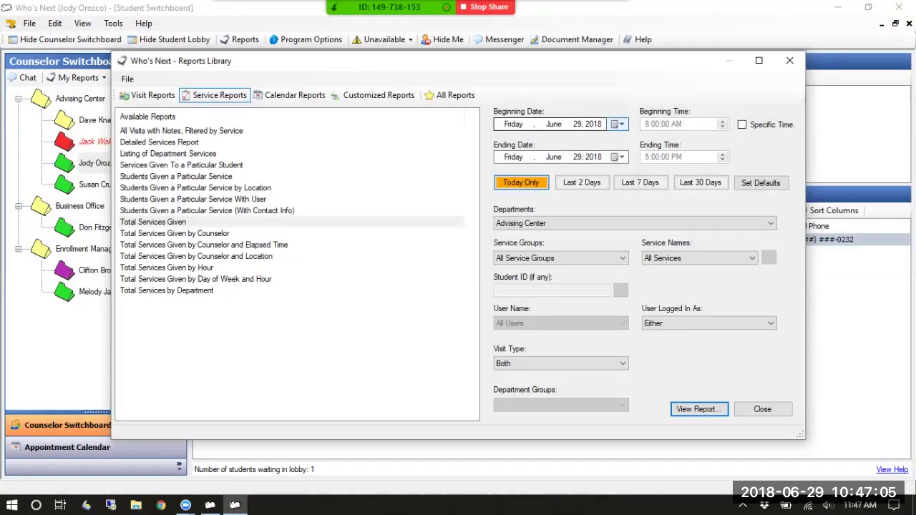
Run Total Services Given for the General service group, starting January 1, 2017
{"action": "left_click", "coordinate": [618, 125]}
{"action": "left_click", "coordinate": [500, 143]}
{"action": "left_click", "coordinate": [500, 142]}
{"action": "left_click", "coordinate": [501, 142]}
{"action": "left_click", "coordinate": [500, 142]}
{"action": "key", "text": "Page_Up"}
{"action": "key", "text": "Page_Up"}
{"action": "key", "text": "Page_Up"}
{"action": "key", "text": "Page_Up"}
{"action": "key", "text": "Page_Up"}
{"action": "key", "text": "Page_Up"}
{"action": "key", "text": "Page_Up"}
{"action": "key", "text": "Page_Up"}
{"action": "key", "text": "Page_Up"}
{"action": "key", "text": "Page_Up"}
{"action": "key", "text": "Page_Up"}
{"action": "key", "text": "Page_Up"}
{"action": "key", "text": "Page_Up"}
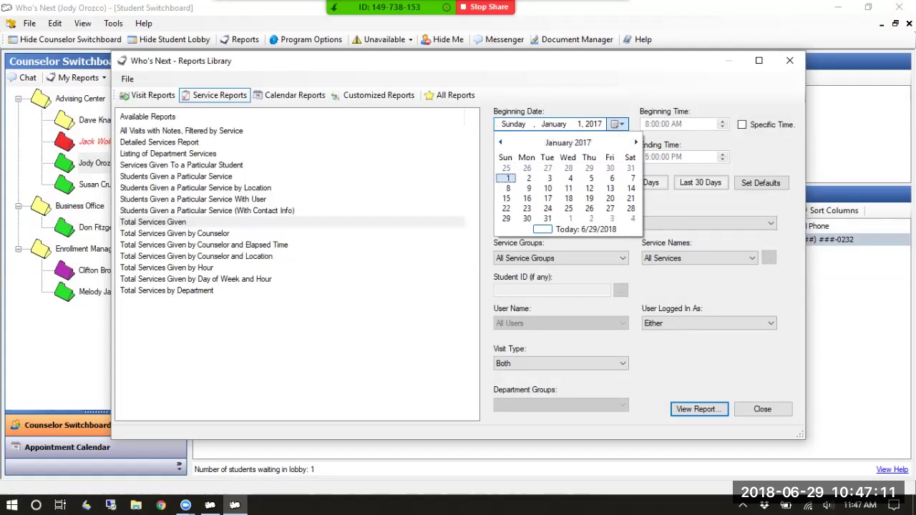
{"action": "key", "text": "Return"}
{"action": "left_click", "coordinate": [560, 258]}
{"action": "left_click", "coordinate": [523, 283]}
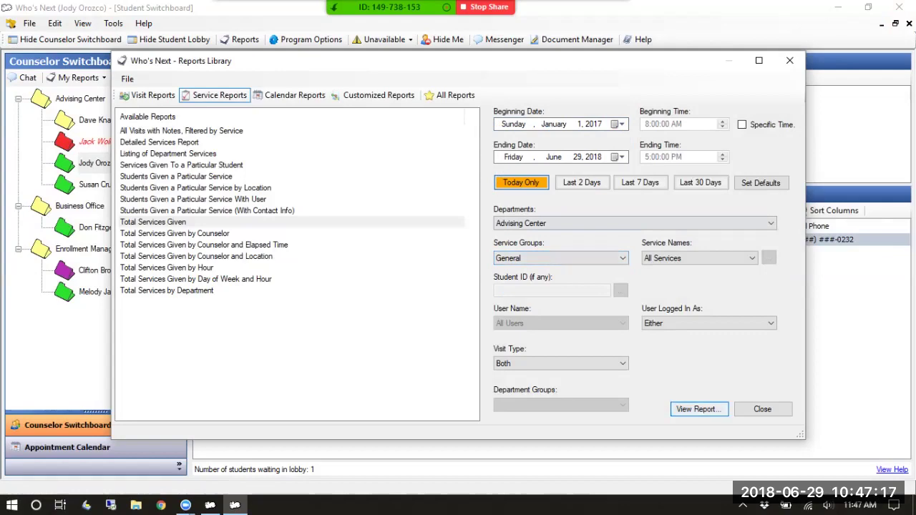
{"action": "key", "text": "Return"}
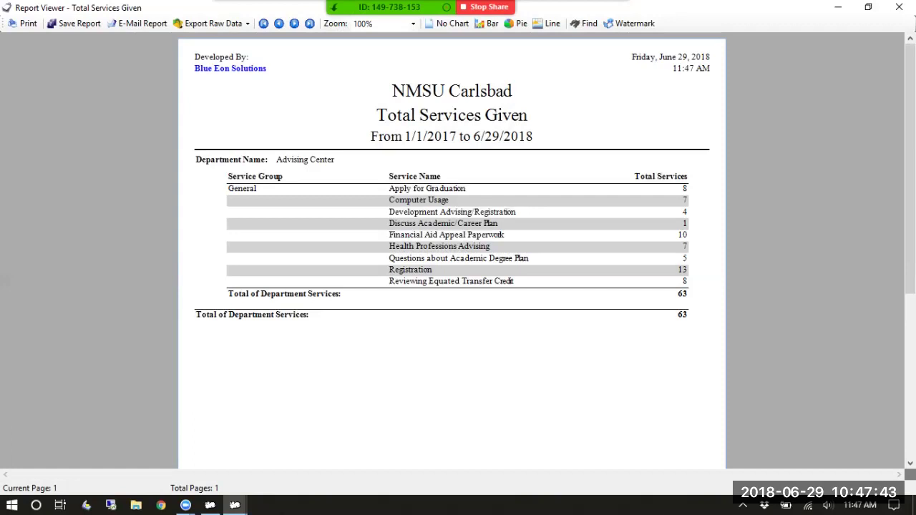
Try bar and pie charts on the report, settling on a line chart of service counts
{"action": "scroll", "coordinate": [452, 251], "scroll_direction": "down", "scroll_amount": 5}
{"action": "scroll", "coordinate": [452, 250], "scroll_direction": "up", "scroll_amount": 1}
{"action": "scroll", "coordinate": [452, 250], "scroll_direction": "down", "scroll_amount": 2}
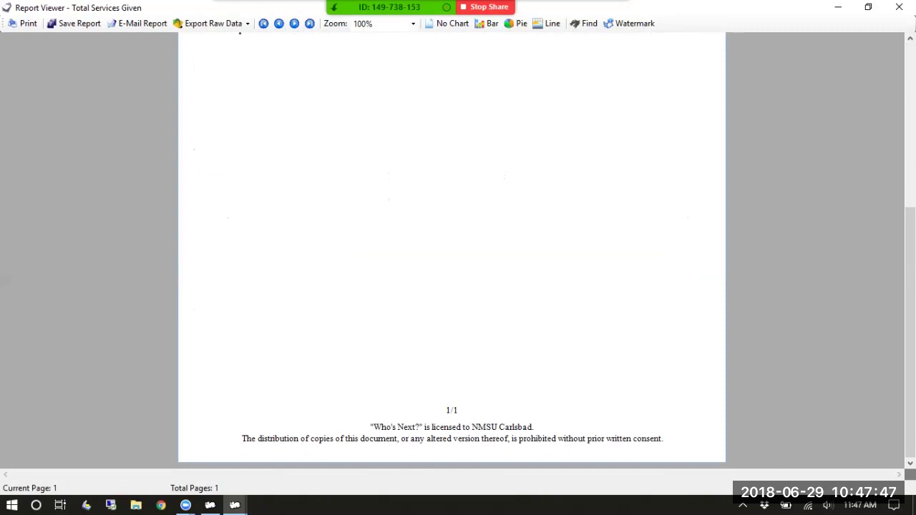
{"action": "scroll", "coordinate": [451, 250], "scroll_direction": "up", "scroll_amount": 5}
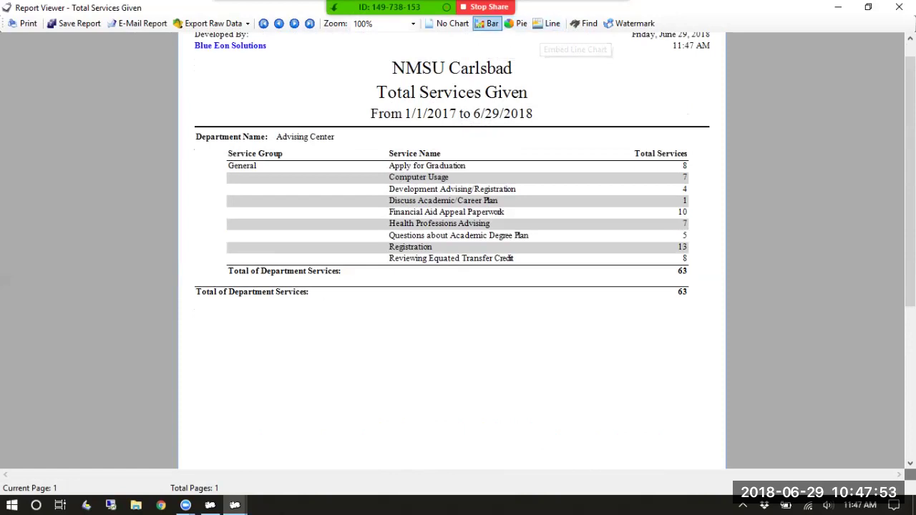
{"action": "left_click", "coordinate": [488, 24]}
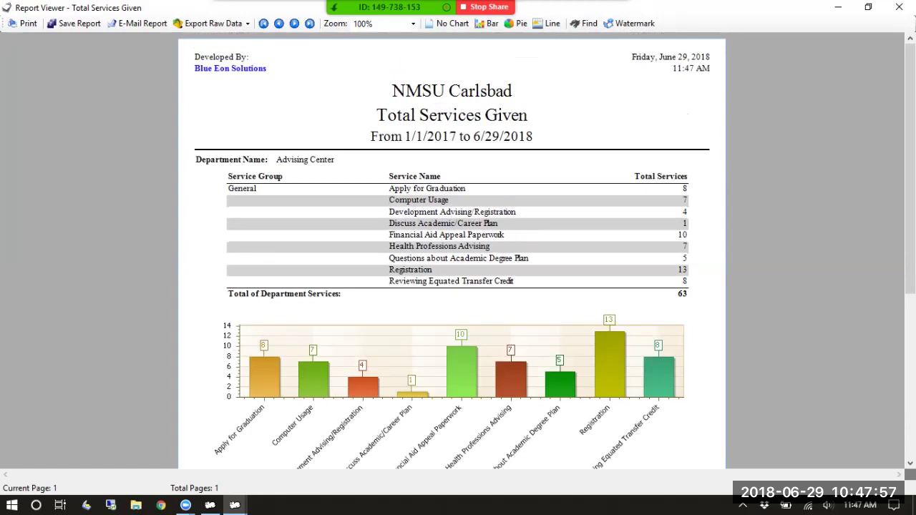
{"action": "scroll", "coordinate": [451, 250], "scroll_direction": "down", "scroll_amount": 3}
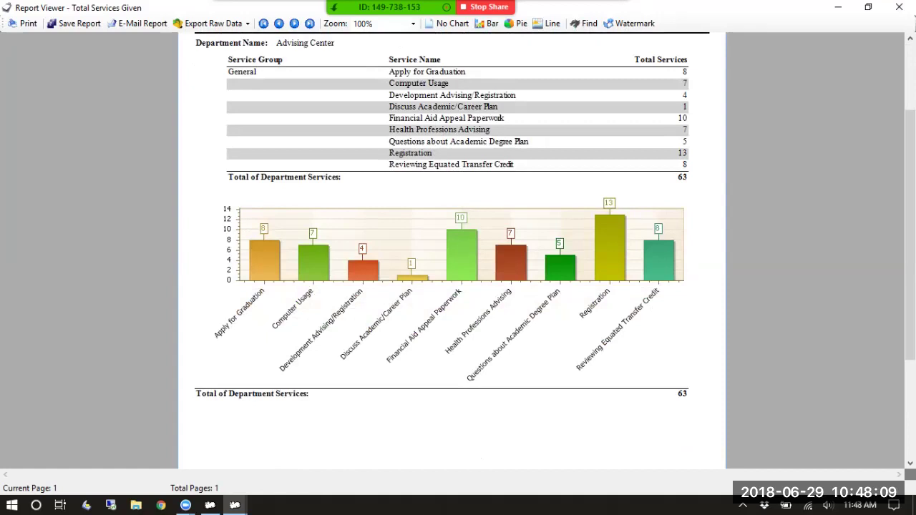
{"action": "scroll", "coordinate": [451, 251], "scroll_direction": "up", "scroll_amount": 1}
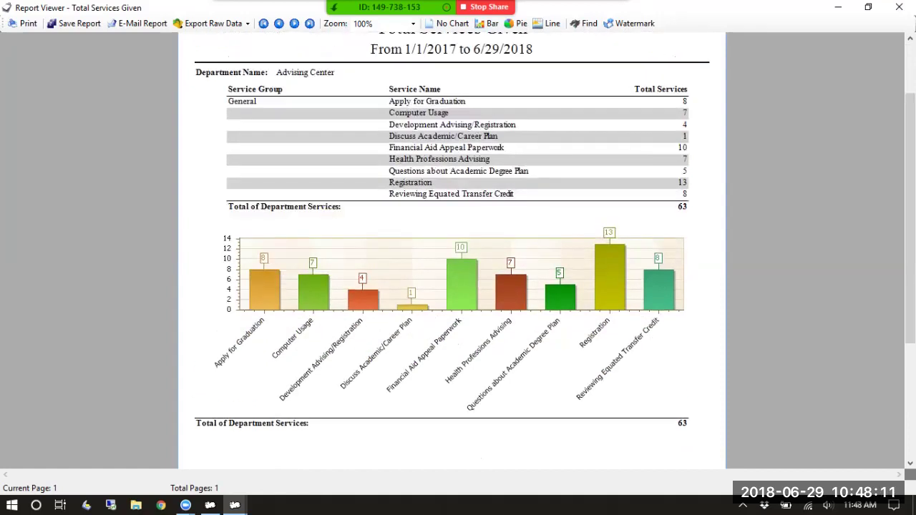
{"action": "left_click", "coordinate": [517, 23]}
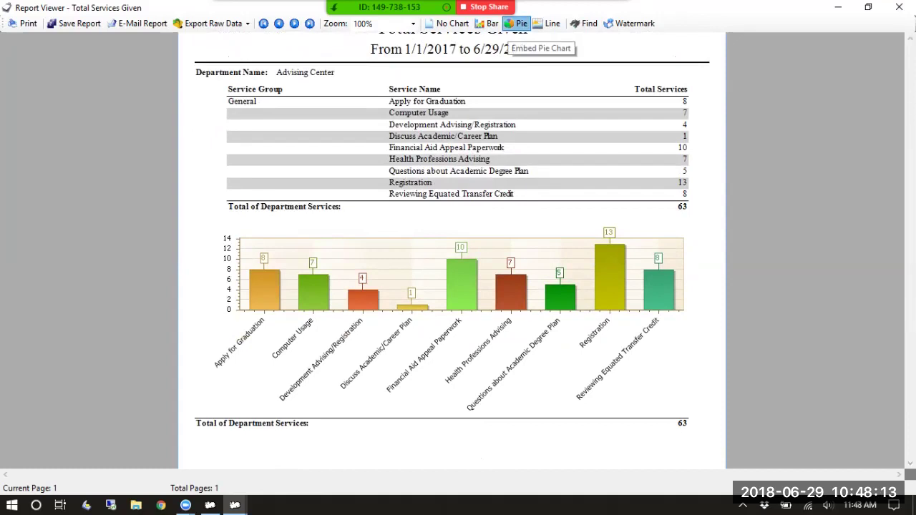
{"action": "scroll", "coordinate": [452, 286], "scroll_direction": "down", "scroll_amount": 2}
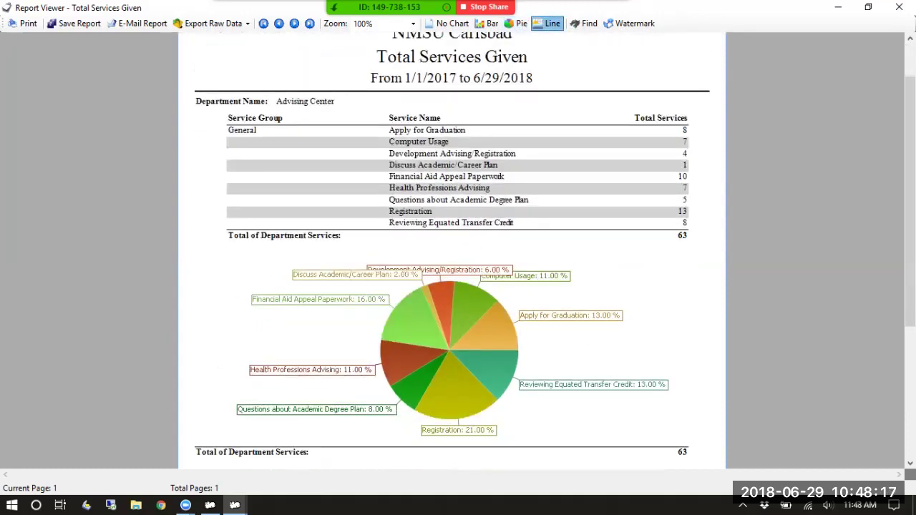
{"action": "left_click", "coordinate": [549, 24]}
{"action": "scroll", "coordinate": [452, 286], "scroll_direction": "down", "scroll_amount": 2}
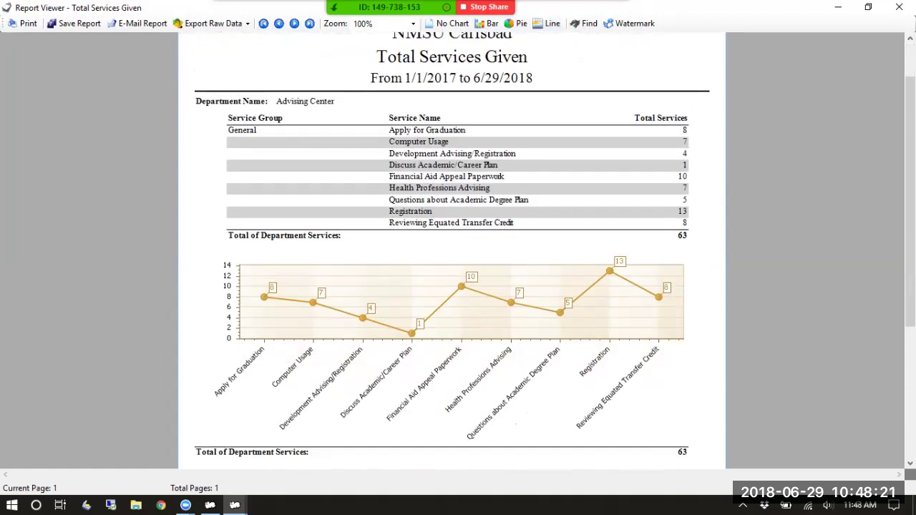
{"action": "scroll", "coordinate": [452, 251], "scroll_direction": "up", "scroll_amount": 1}
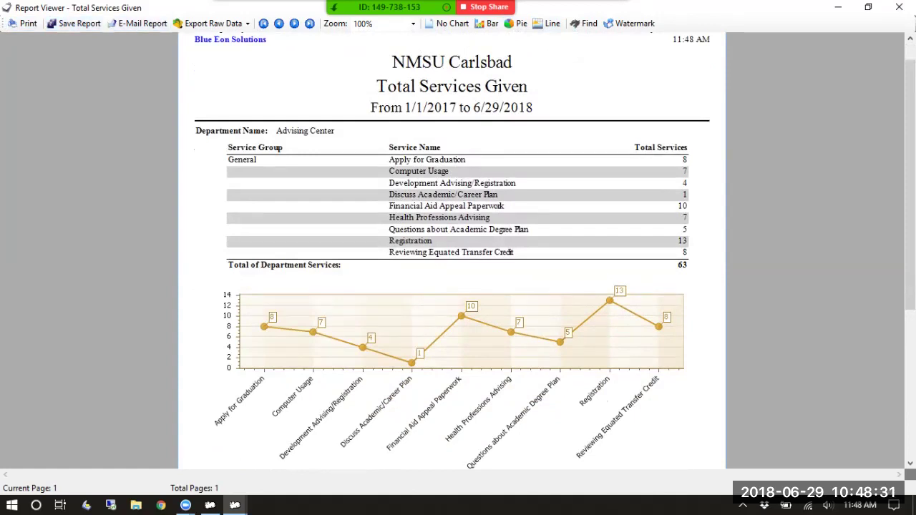
Look over the Export Raw Data options and close them without exporting
{"action": "left_click", "coordinate": [212, 23]}
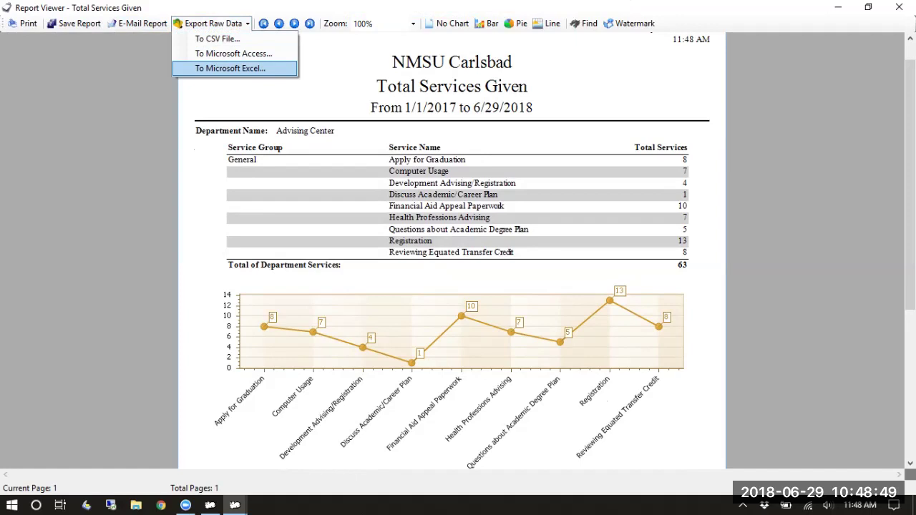
{"action": "key", "text": "Escape"}
{"action": "scroll", "coordinate": [452, 250], "scroll_direction": "down", "scroll_amount": 1}
{"action": "scroll", "coordinate": [452, 251], "scroll_direction": "up", "scroll_amount": 2}
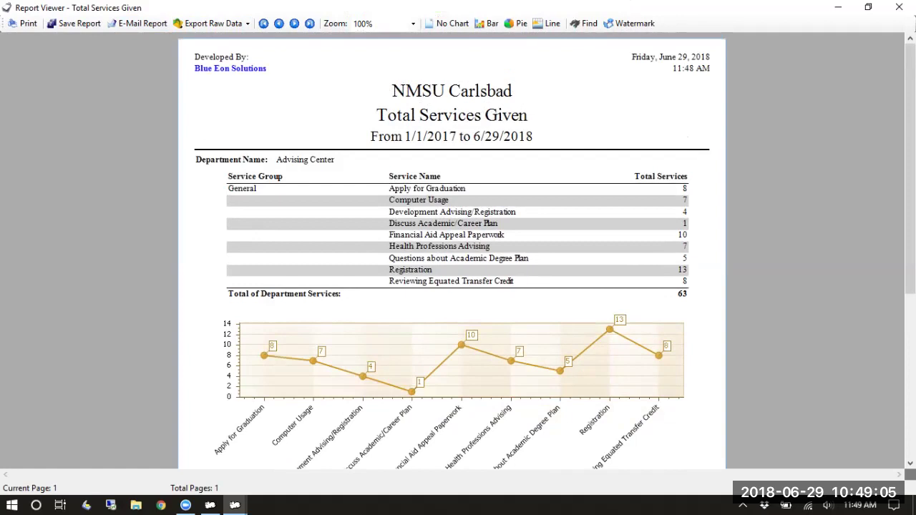
{"action": "left_click", "coordinate": [231, 25]}
{"action": "left_click", "coordinate": [194, 120]}
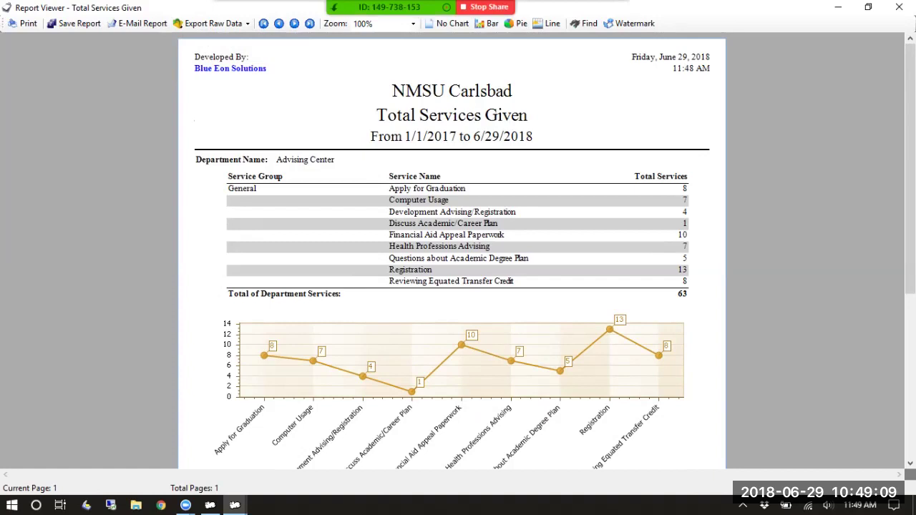
Close the viewer, browse the service reports, and run Total Visits by Student from Visit Reports
{"action": "left_click", "coordinate": [900, 7]}
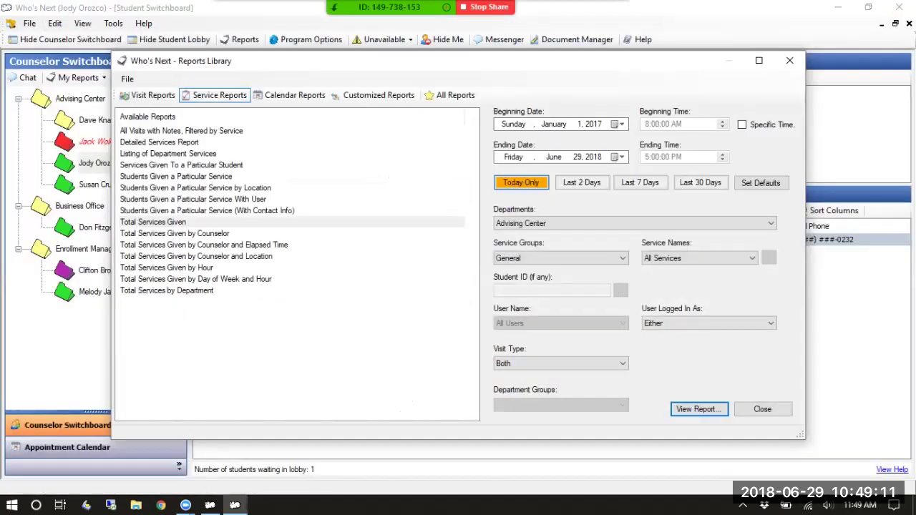
{"action": "left_click", "coordinate": [175, 233]}
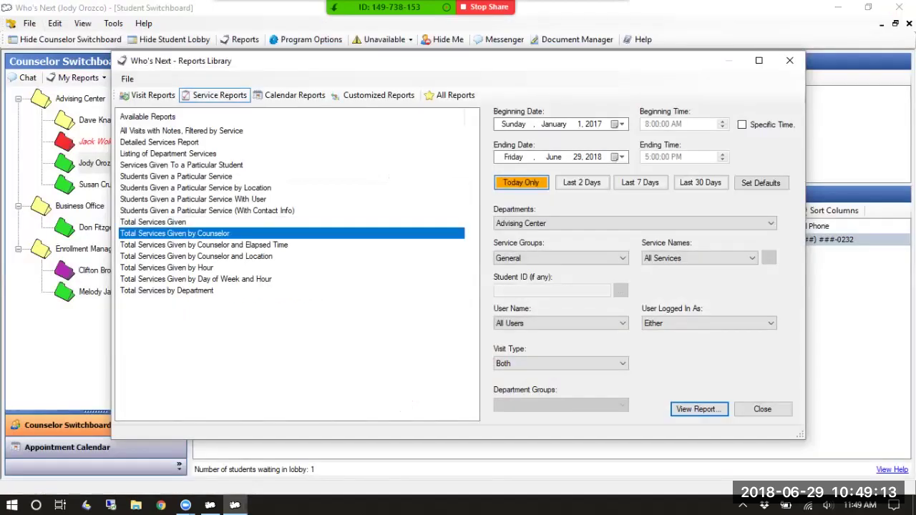
{"action": "left_click", "coordinate": [203, 245]}
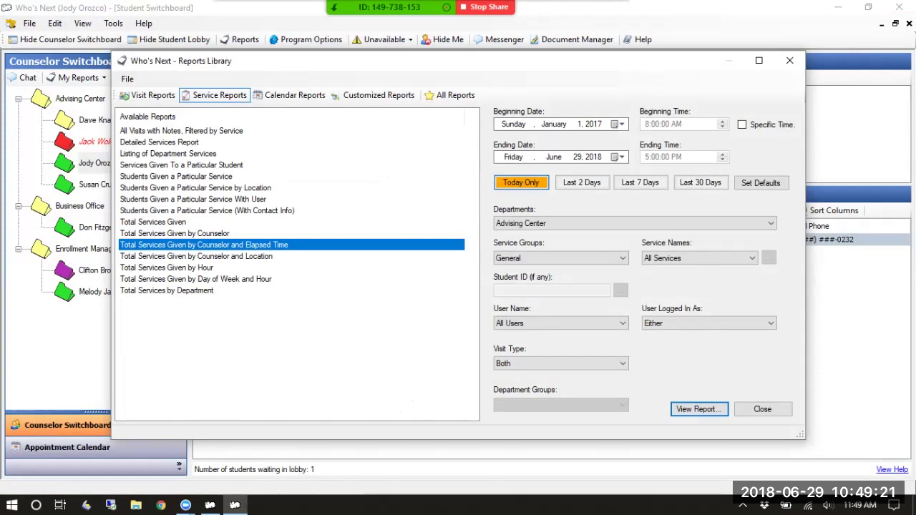
{"action": "left_click", "coordinate": [147, 95]}
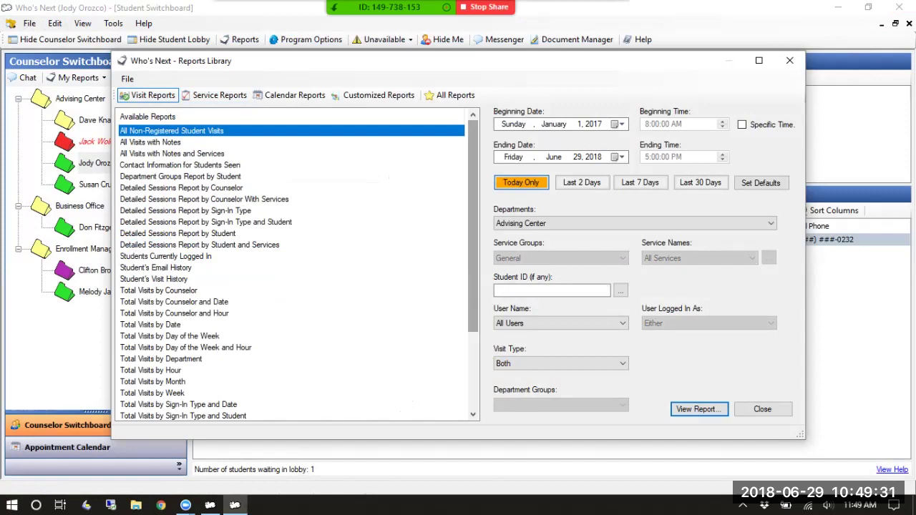
{"action": "scroll", "coordinate": [294, 272], "scroll_direction": "down", "scroll_amount": 3}
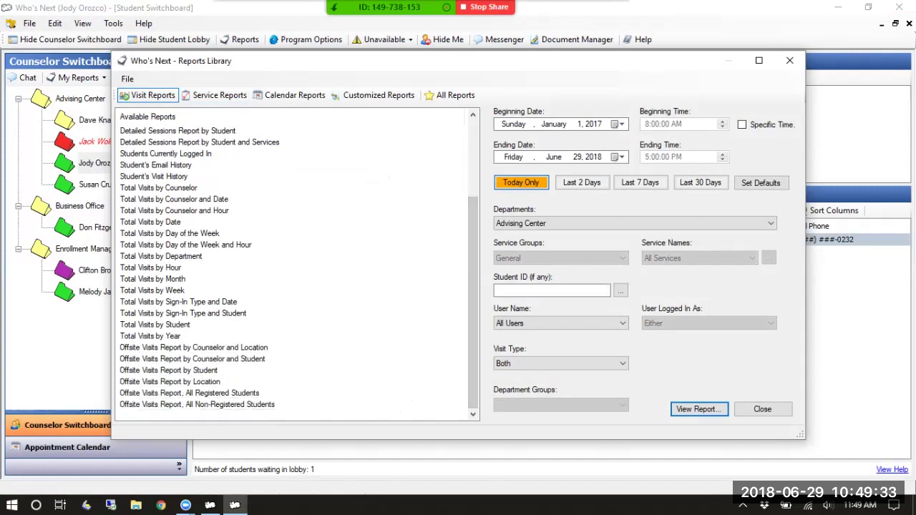
{"action": "left_click", "coordinate": [154, 324]}
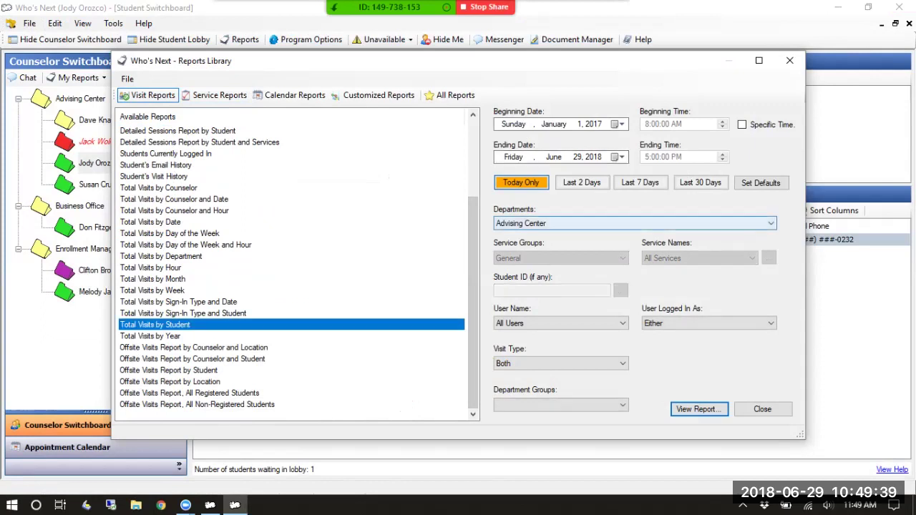
{"action": "key", "text": "Return"}
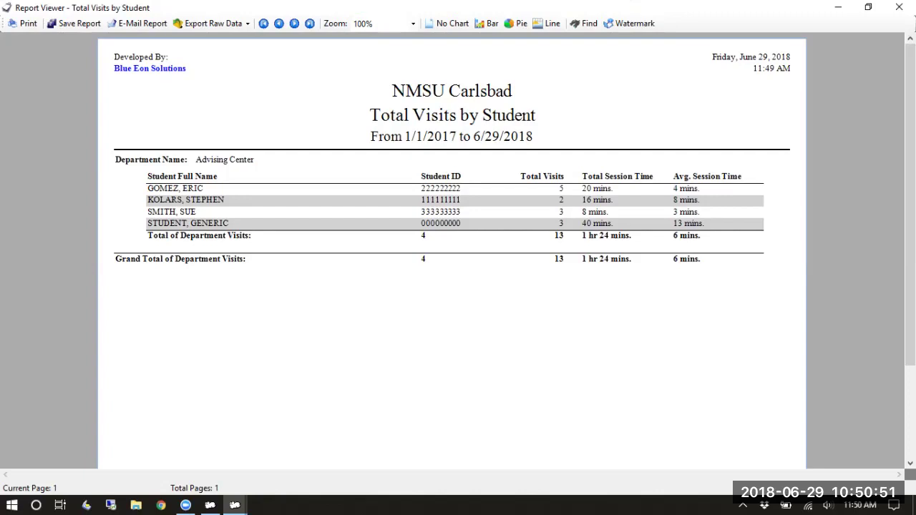
Close the Total Visits by Student report showing 13 visits across 4 students
{"action": "left_click", "coordinate": [900, 7]}
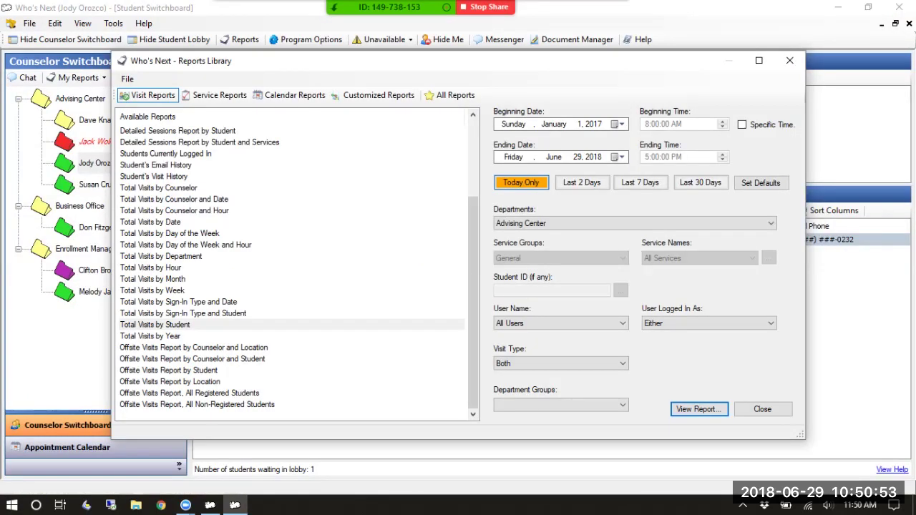
Run Total Visits by Hour, add a line chart of visits per hour, then close it
{"action": "left_click", "coordinate": [150, 267]}
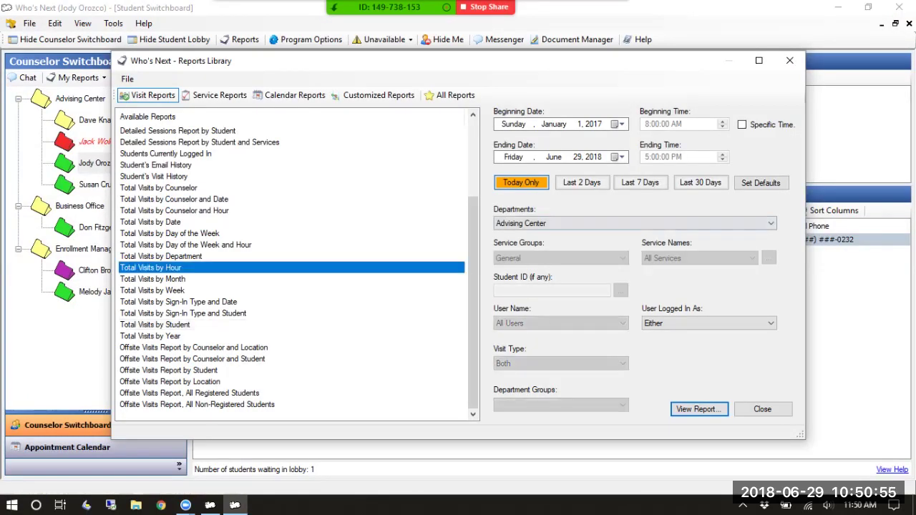
{"action": "left_click", "coordinate": [153, 279]}
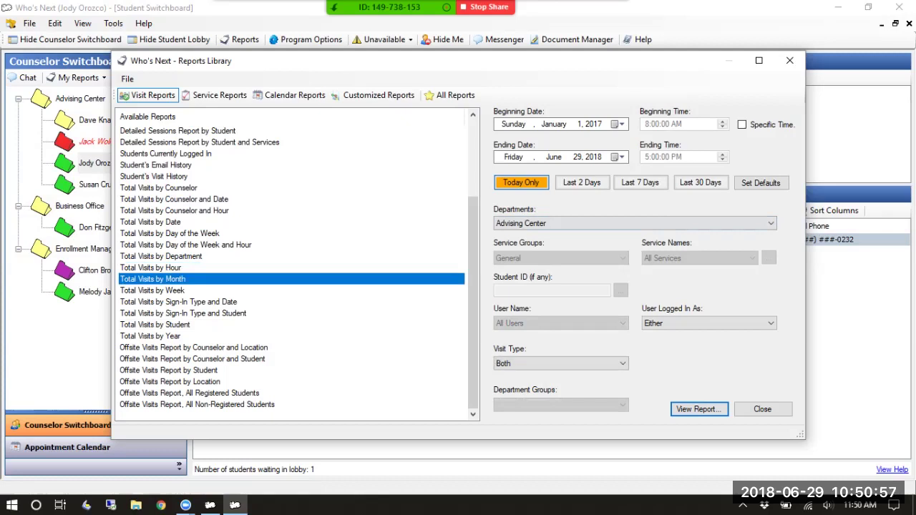
{"action": "left_click", "coordinate": [151, 267]}
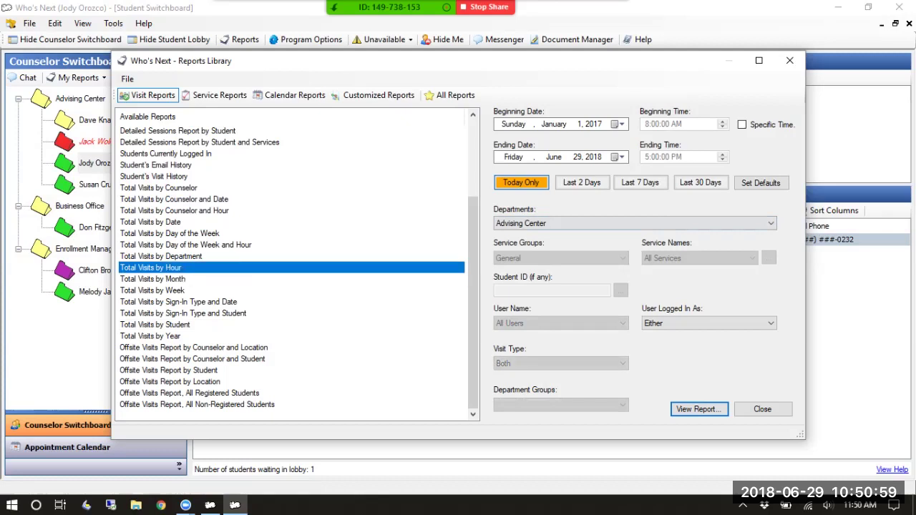
{"action": "left_click", "coordinate": [699, 409]}
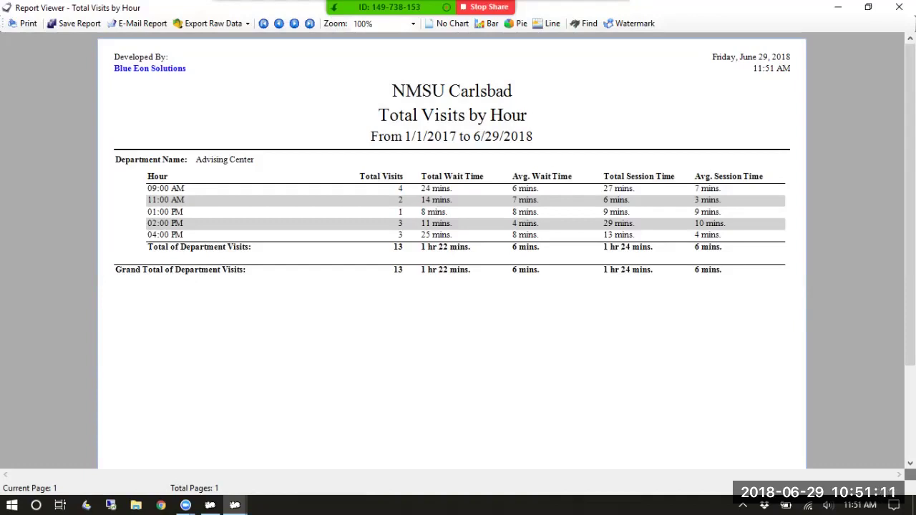
{"action": "left_click", "coordinate": [547, 23]}
{"action": "scroll", "coordinate": [452, 250], "scroll_direction": "down", "scroll_amount": 3}
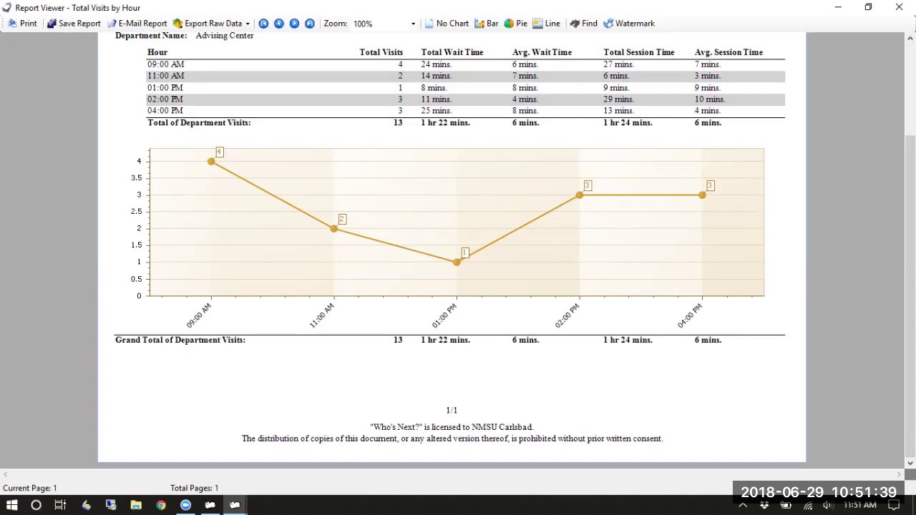
{"action": "key", "text": "alt+F4"}
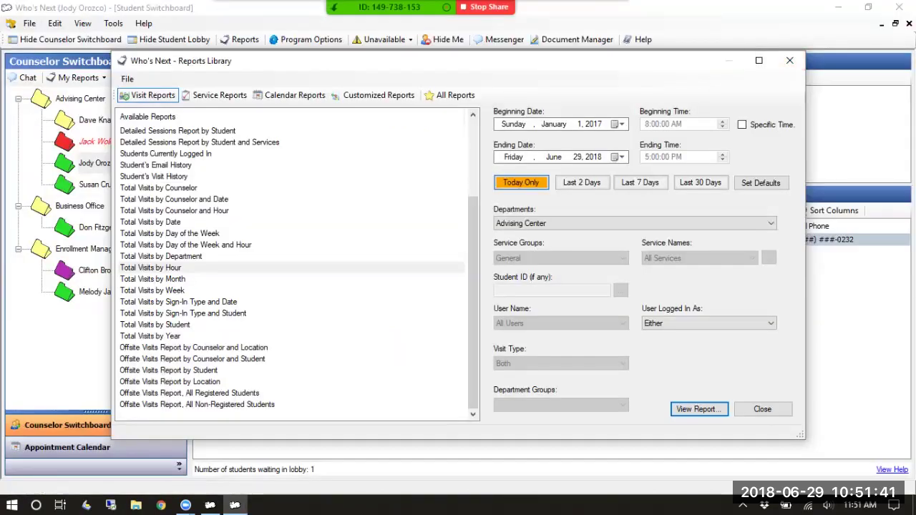
View the Total Visits by Day of the Week report, then close it and the Reports Library
{"action": "left_click", "coordinate": [153, 279]}
{"action": "left_click", "coordinate": [170, 234]}
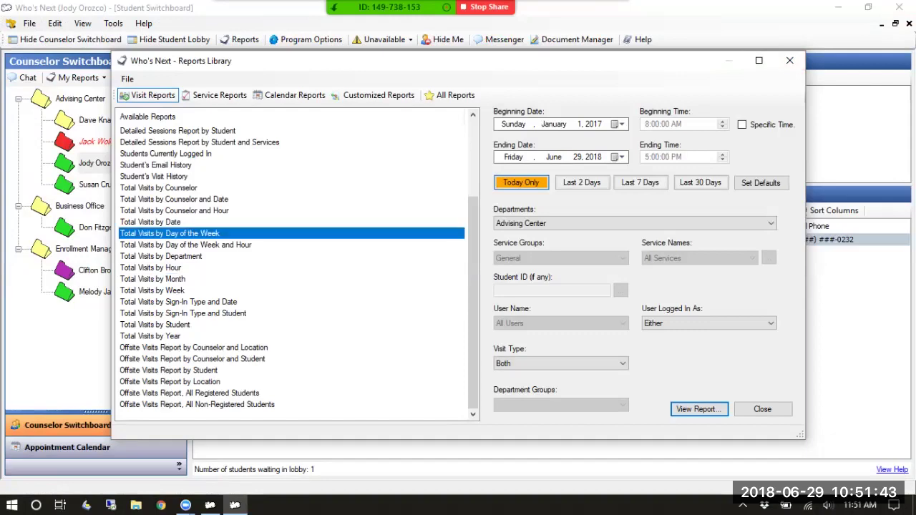
{"action": "key", "text": "Return"}
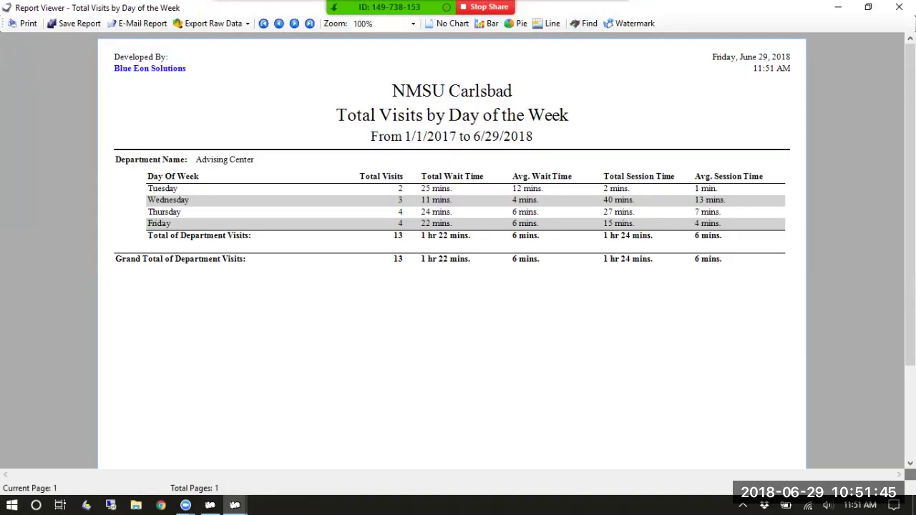
{"action": "scroll", "coordinate": [452, 244], "scroll_direction": "down", "scroll_amount": 1}
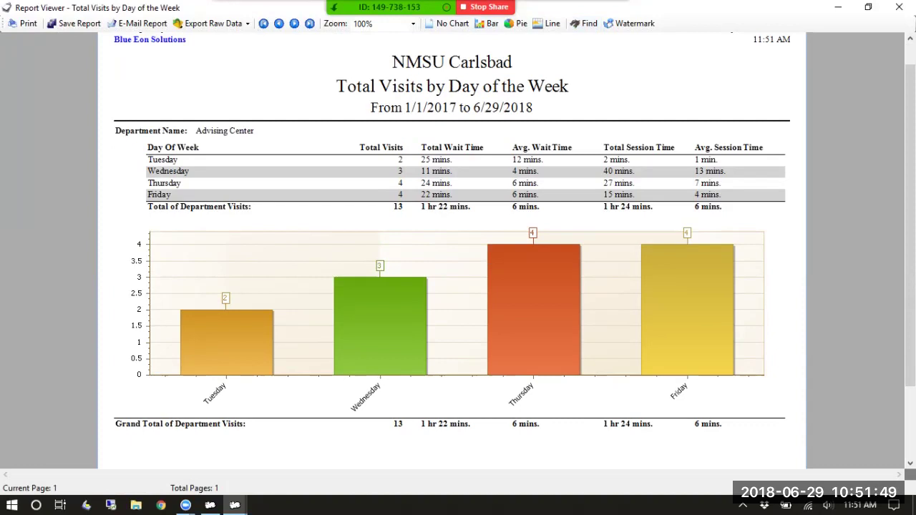
{"action": "left_click", "coordinate": [899, 6]}
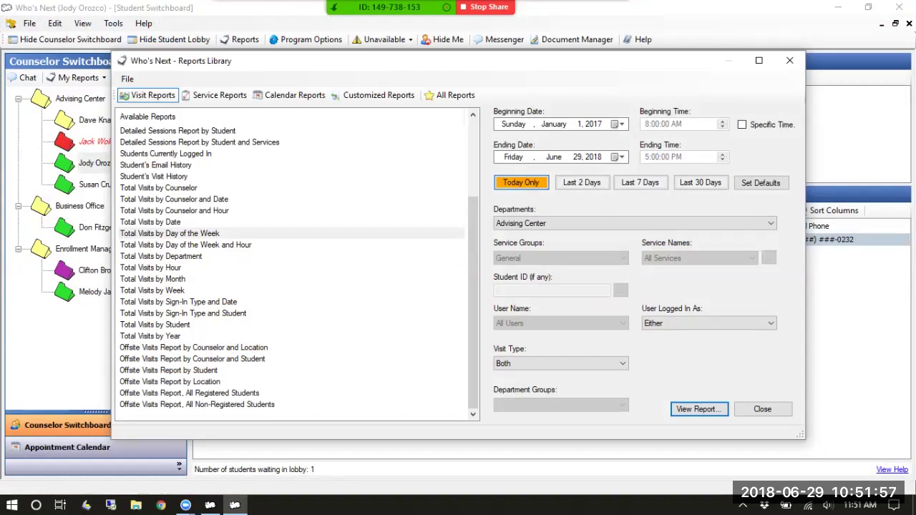
{"action": "left_click", "coordinate": [789, 60]}
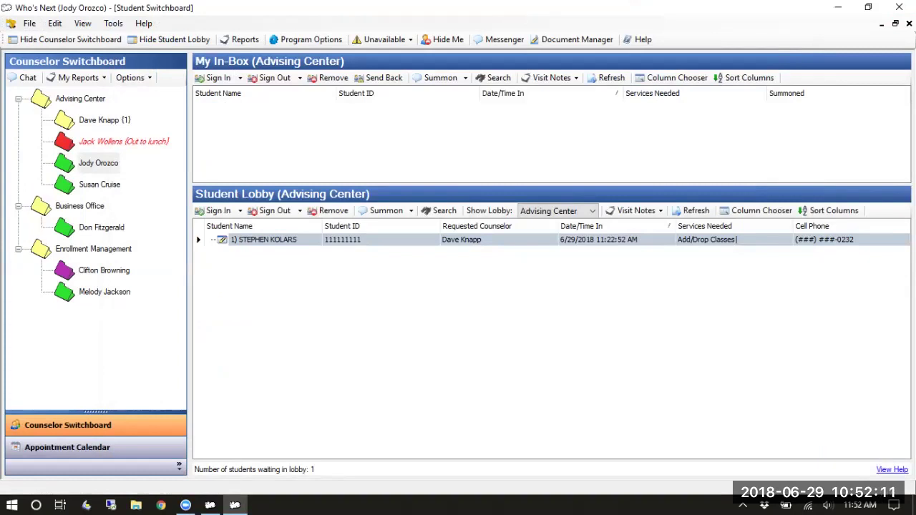
Launch Lobby Display from the desktop and log in to the Advising Center with the department password
{"action": "left_click", "coordinate": [838, 8]}
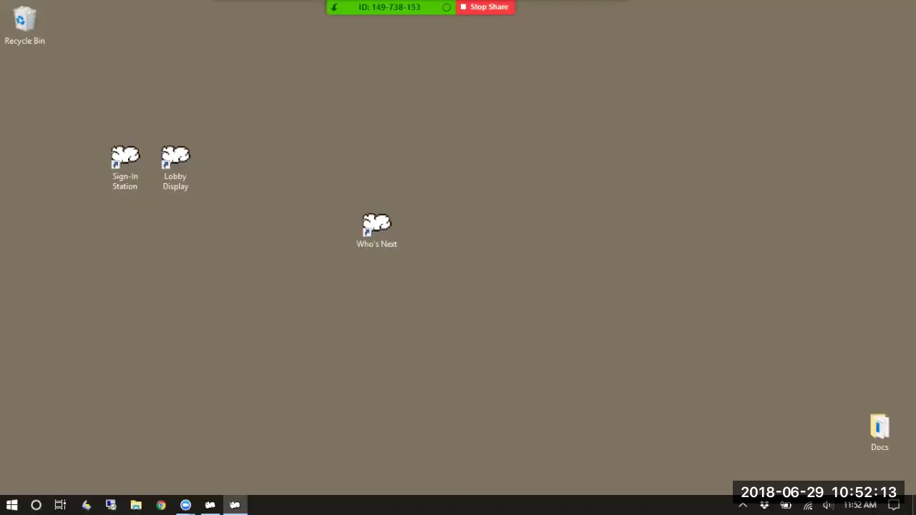
{"action": "left_click_drag", "start_coordinate": [176, 161], "coordinate": [225, 161]}
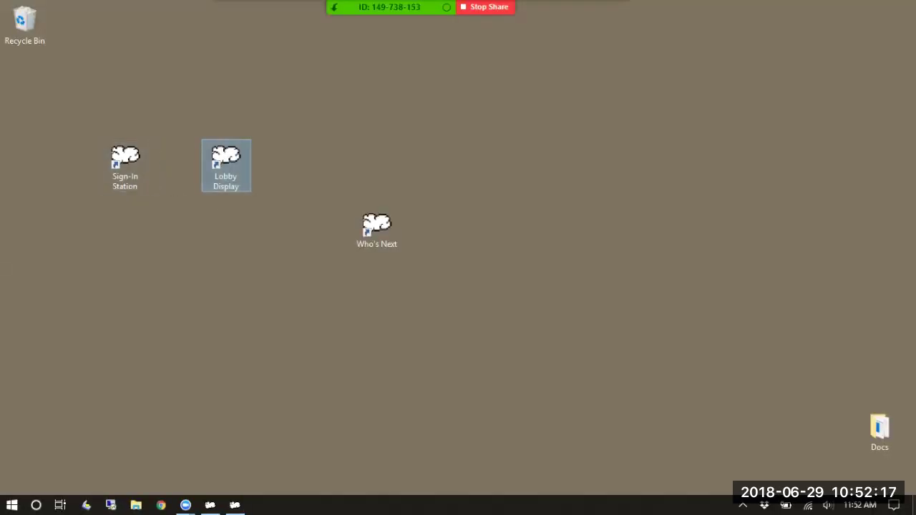
{"action": "double_click", "coordinate": [225, 161]}
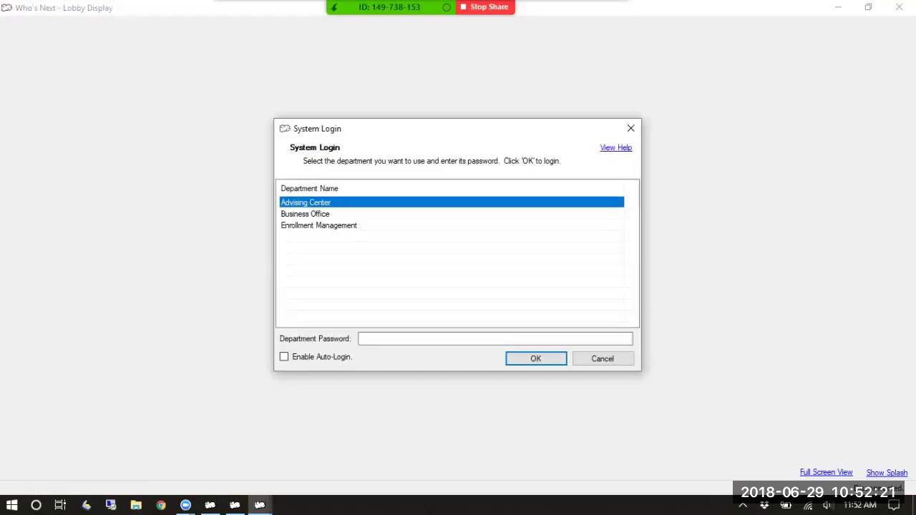
{"action": "left_click", "coordinate": [372, 339]}
{"action": "type", "text": "********"}
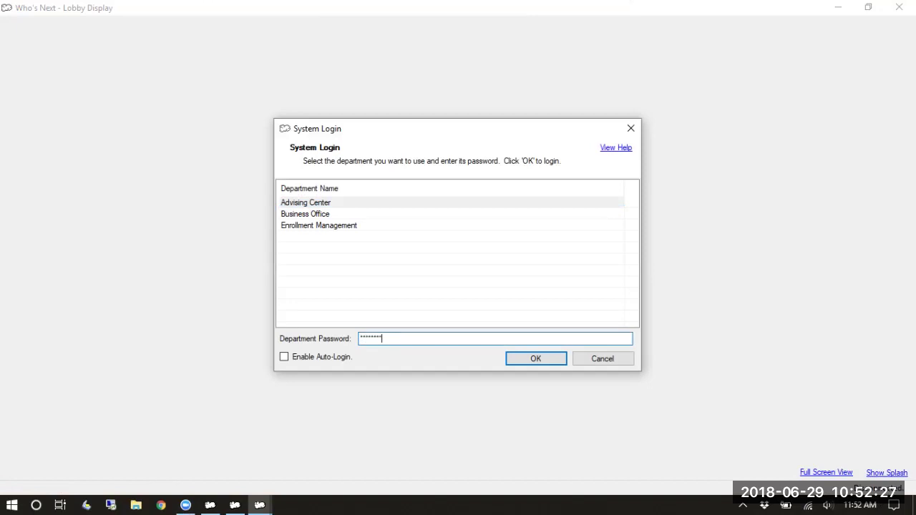
{"action": "key", "text": "Return"}
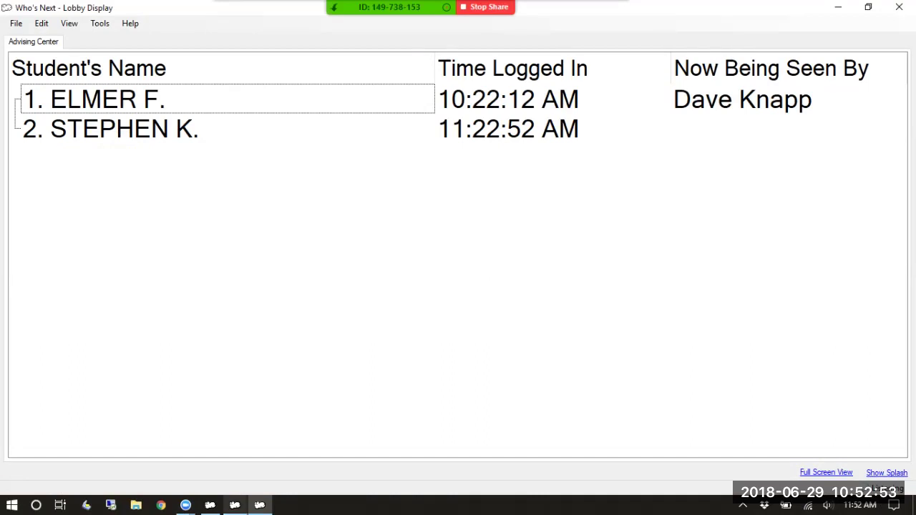
Switch to the Who's Next Student Switchboard and back to the Lobby Display
{"action": "left_click", "coordinate": [235, 506]}
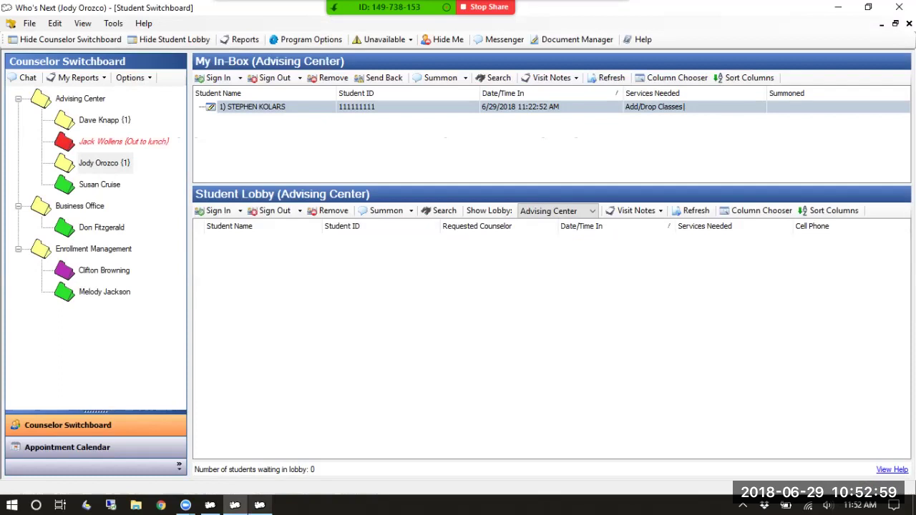
{"action": "left_click", "coordinate": [260, 505]}
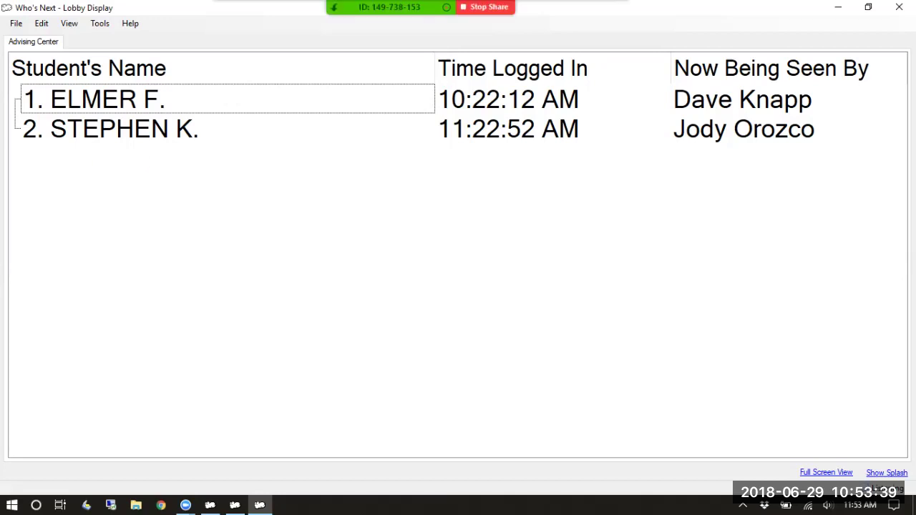
In Interface Options, set Display Student's Name to full first and last name and save
{"action": "left_click", "coordinate": [100, 23]}
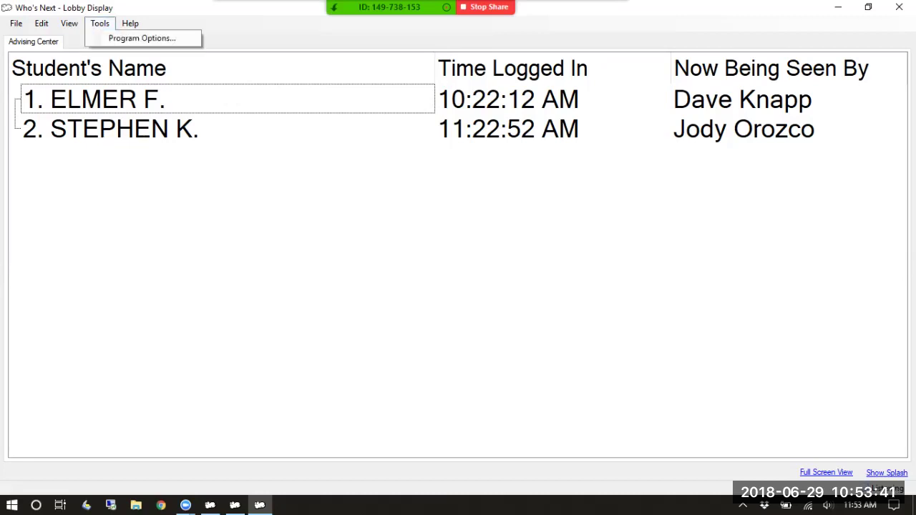
{"action": "left_click", "coordinate": [153, 36]}
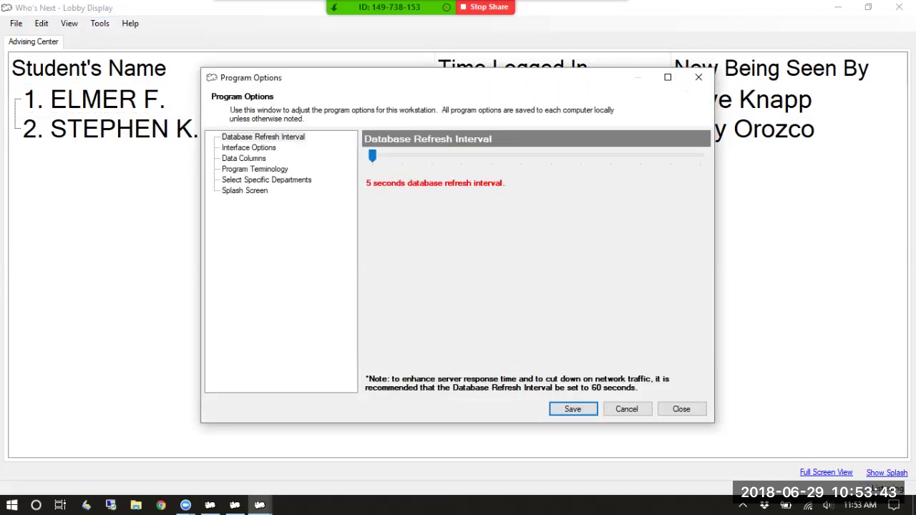
{"action": "left_click", "coordinate": [248, 148]}
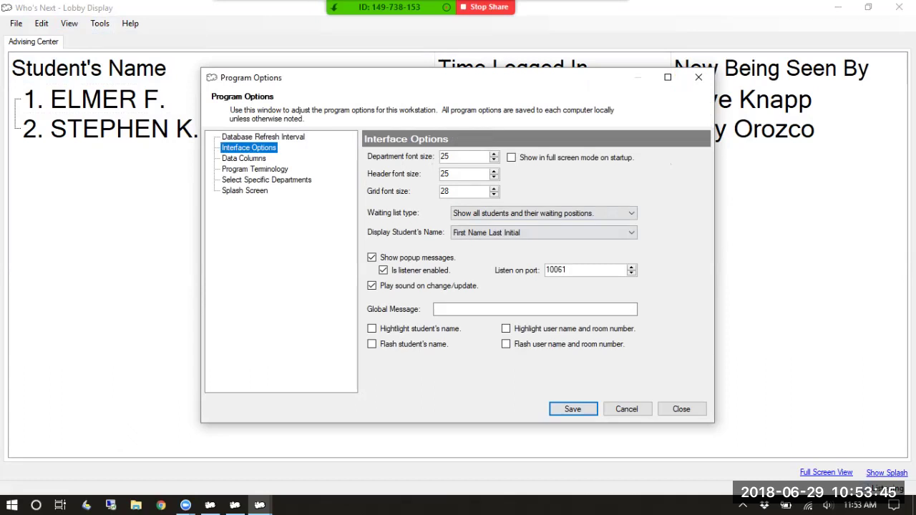
{"action": "left_click", "coordinate": [544, 232]}
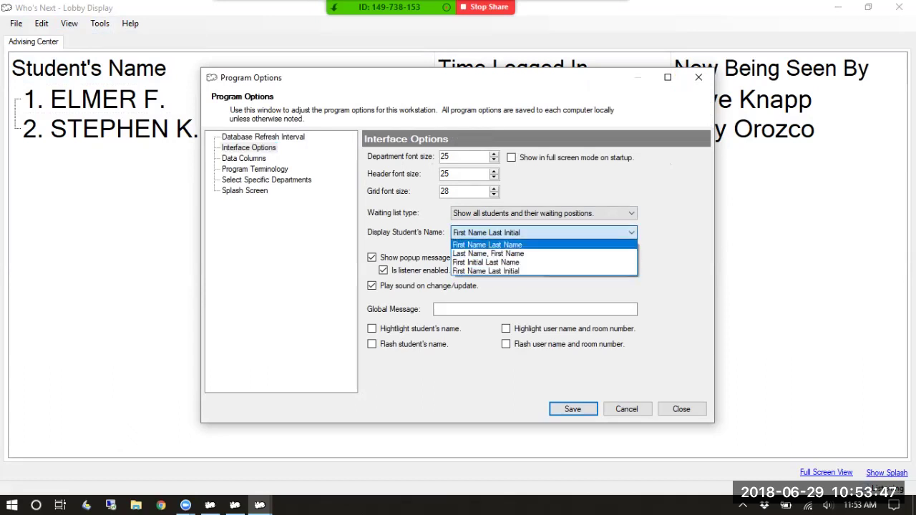
{"action": "left_click", "coordinate": [486, 245]}
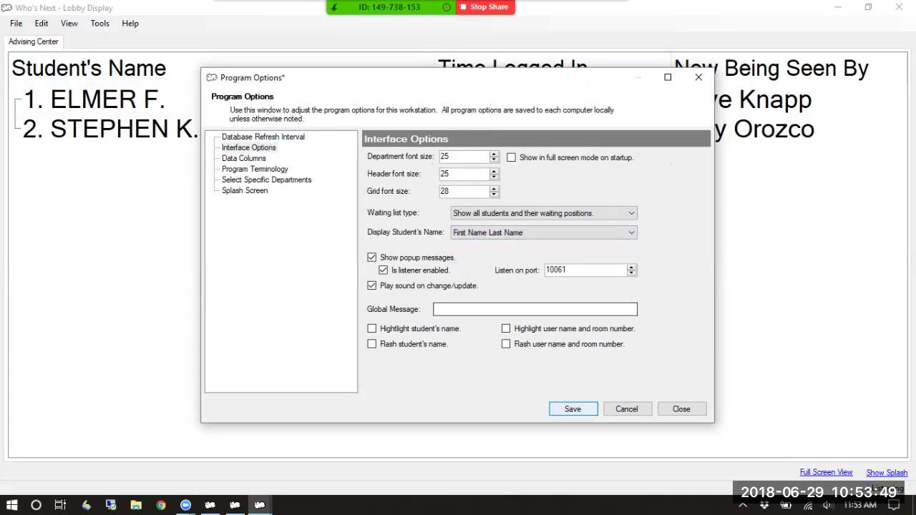
{"action": "left_click", "coordinate": [573, 409]}
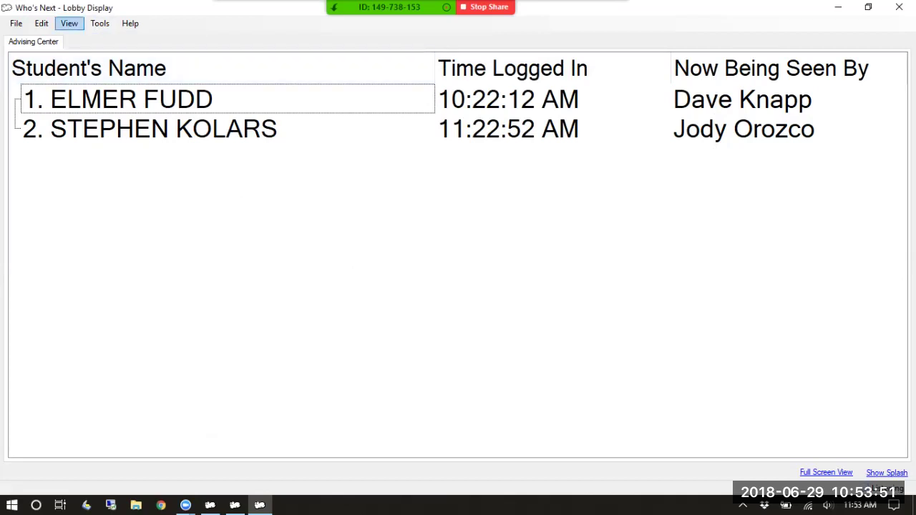
Change Display Student's Name to First Initial Last Name and save
{"action": "left_click", "coordinate": [99, 23]}
{"action": "left_click", "coordinate": [142, 38]}
{"action": "left_click", "coordinate": [544, 232]}
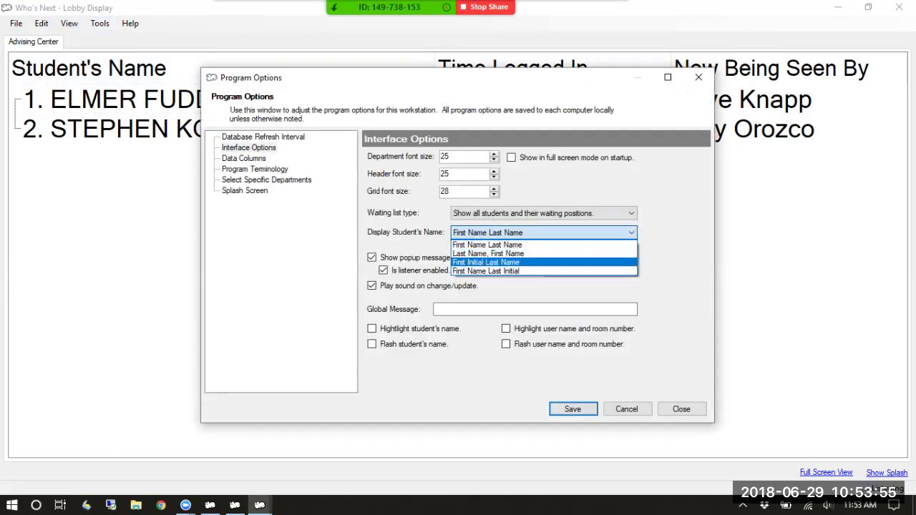
{"action": "left_click", "coordinate": [486, 263]}
{"action": "left_click", "coordinate": [572, 409]}
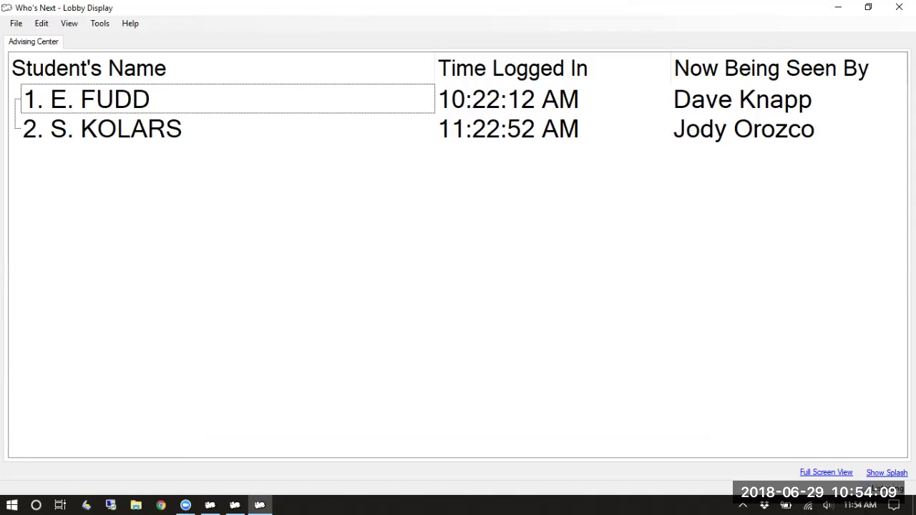
Select Advising Center, Business Office and Enrollment Management under Specific Departments and save
{"action": "left_click", "coordinate": [99, 23]}
{"action": "left_click", "coordinate": [143, 37]}
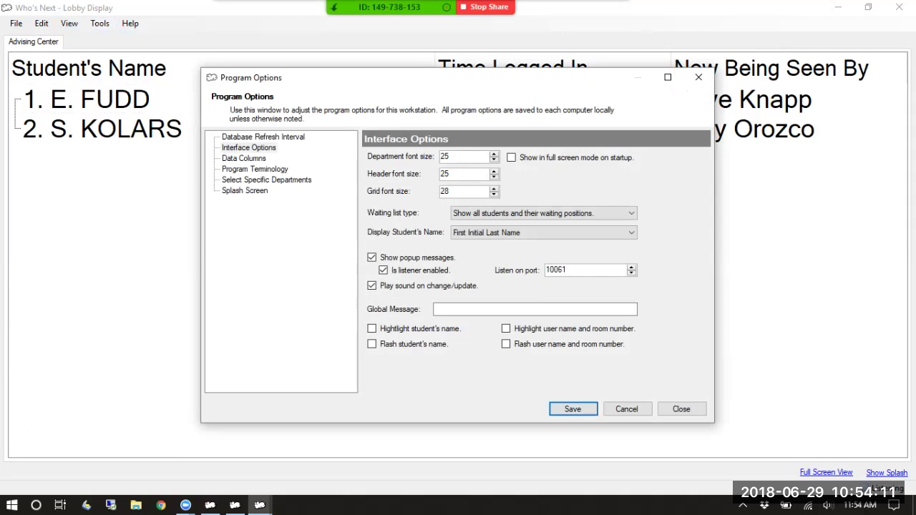
{"action": "left_click", "coordinate": [266, 180]}
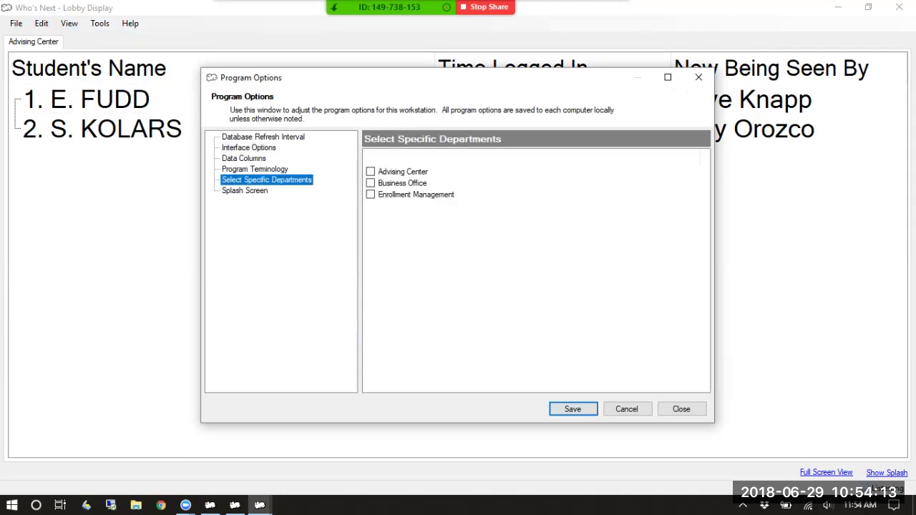
{"action": "left_click", "coordinate": [371, 172]}
{"action": "left_click", "coordinate": [371, 183]}
{"action": "left_click", "coordinate": [371, 194]}
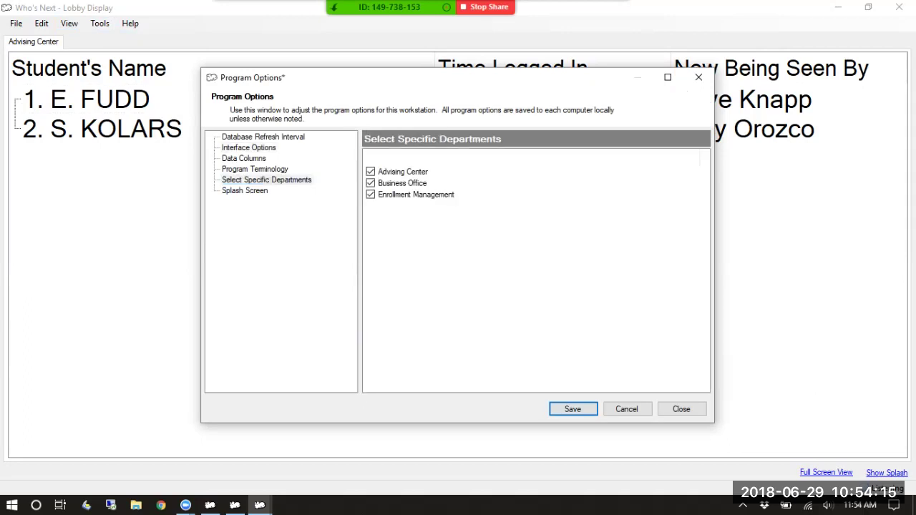
{"action": "left_click", "coordinate": [572, 409]}
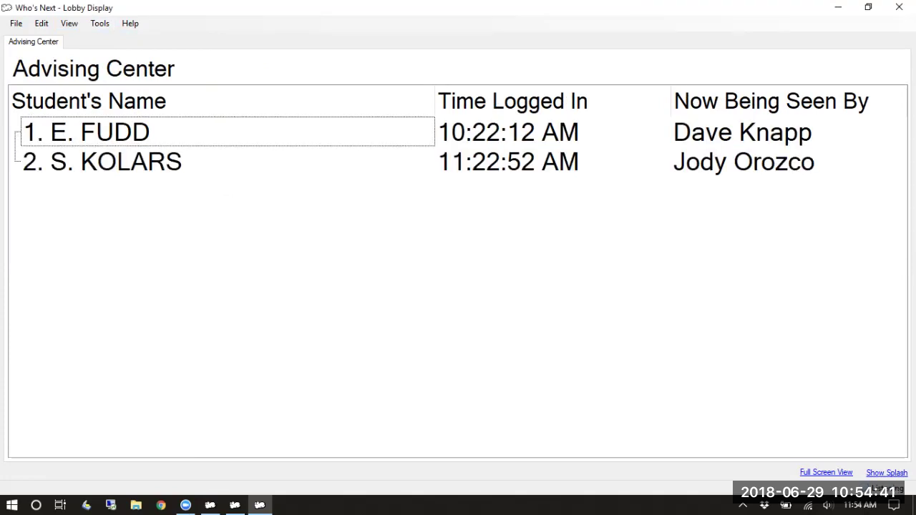
Untick all three departments, close Program Options, and return to the Who's Next Student Switchboard
{"action": "left_click", "coordinate": [99, 24]}
{"action": "left_click", "coordinate": [142, 37]}
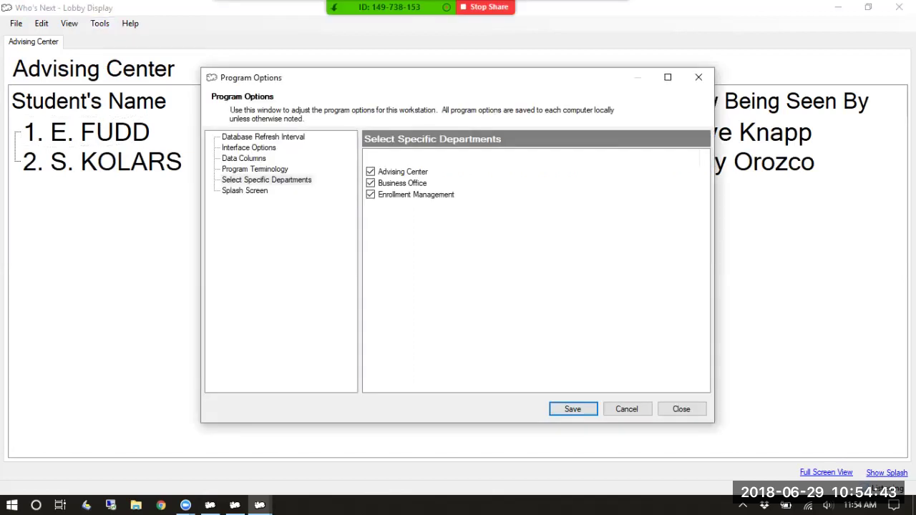
{"action": "left_click", "coordinate": [370, 172]}
{"action": "left_click", "coordinate": [370, 183]}
{"action": "left_click", "coordinate": [370, 194]}
{"action": "key", "text": "Return"}
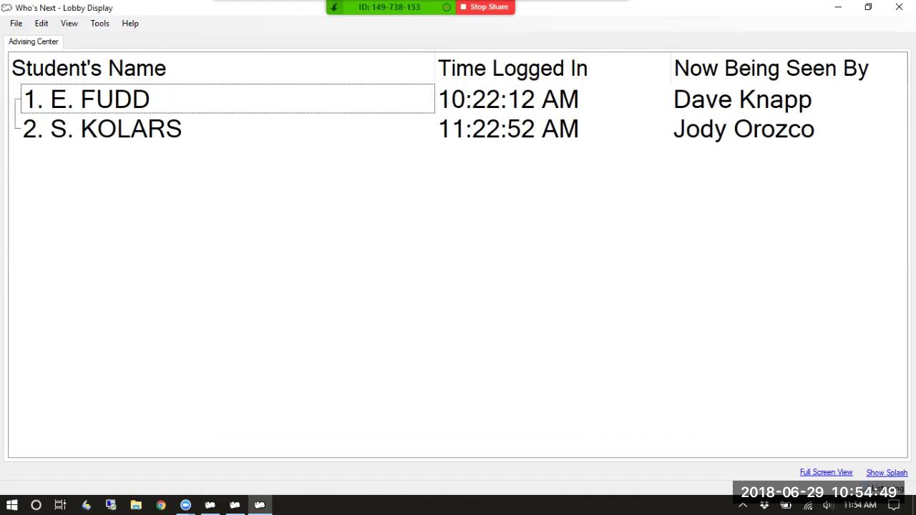
{"action": "key", "text": "alt+Tab"}
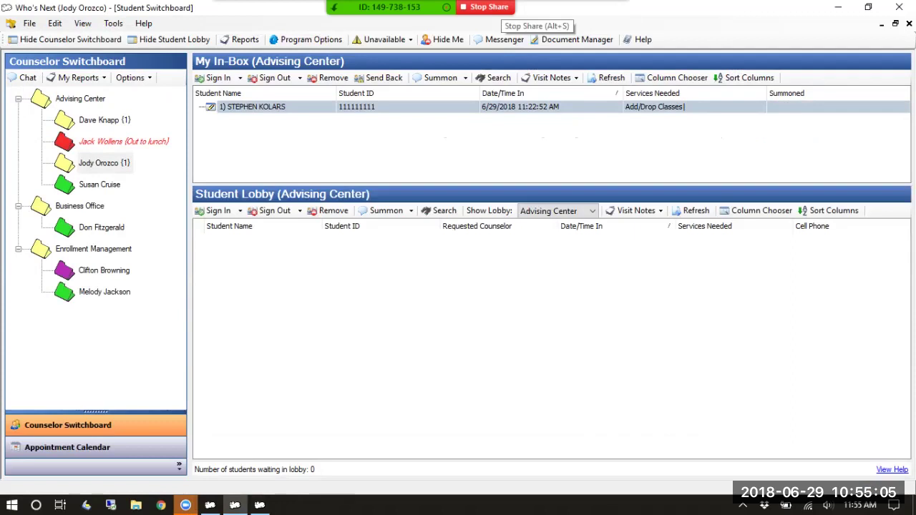
{"action": "left_click", "coordinate": [496, 7]}
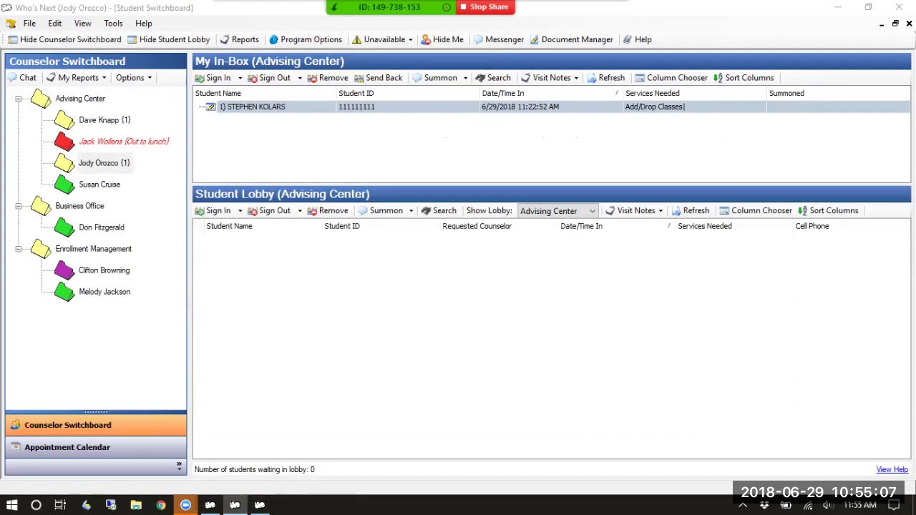